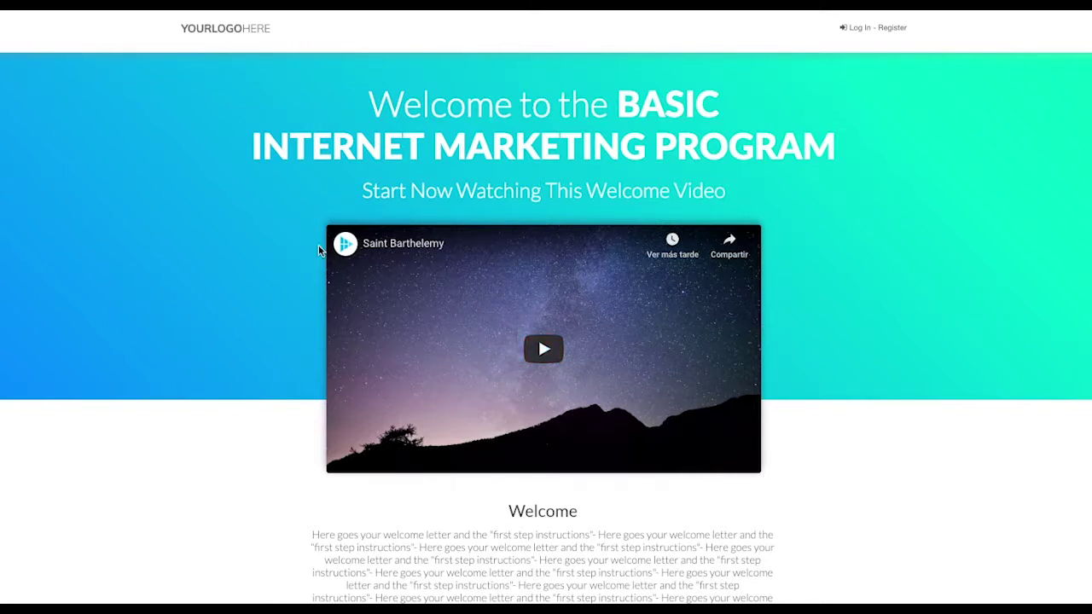
# Review the sample landing page's video, welcome text, Get Started button and instructors section.
pyautogui.scroll(-4, 731, 507)
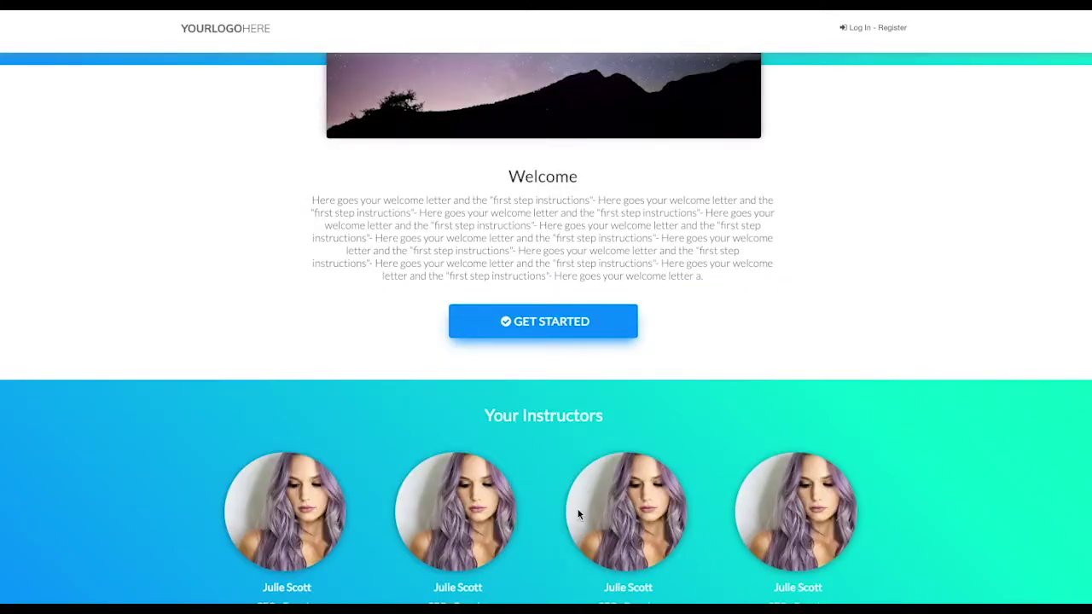
pyautogui.scroll(4, 655, 471)
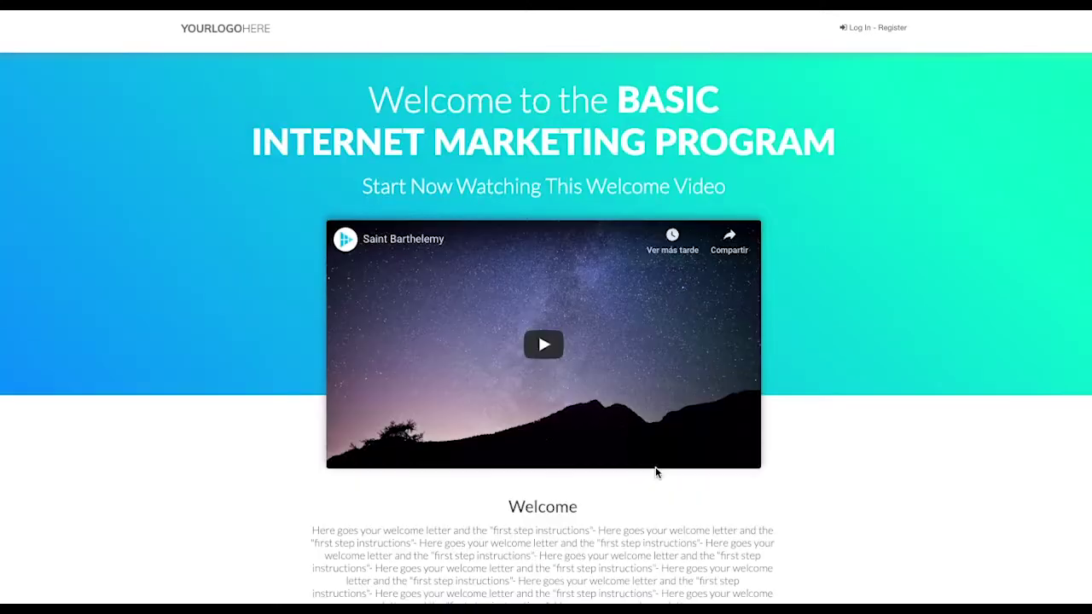
pyautogui.scroll(-3, 654, 407)
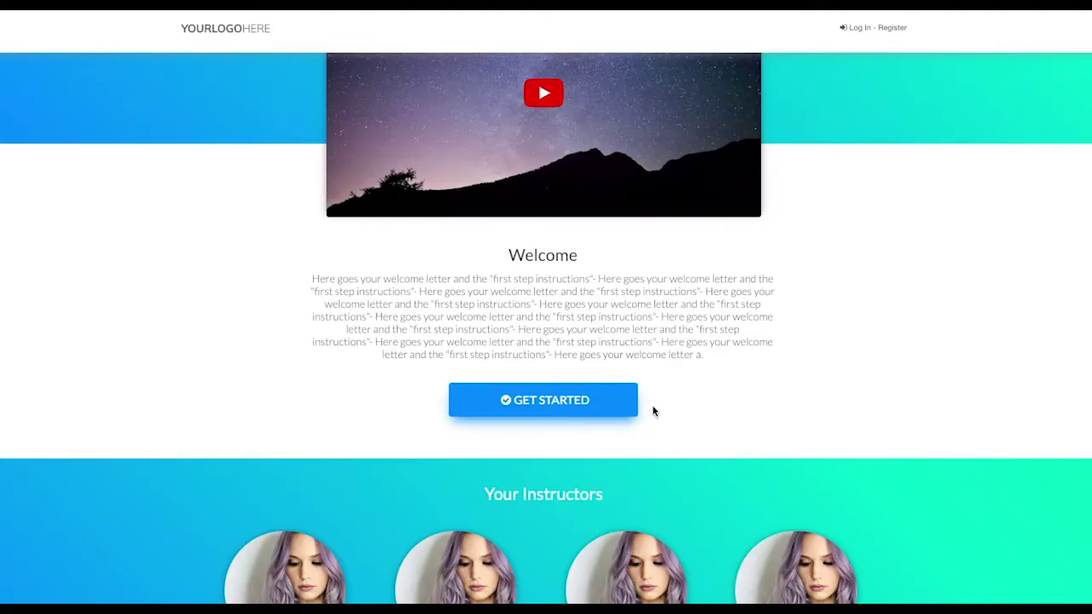
pyautogui.scroll(3, 664, 435)
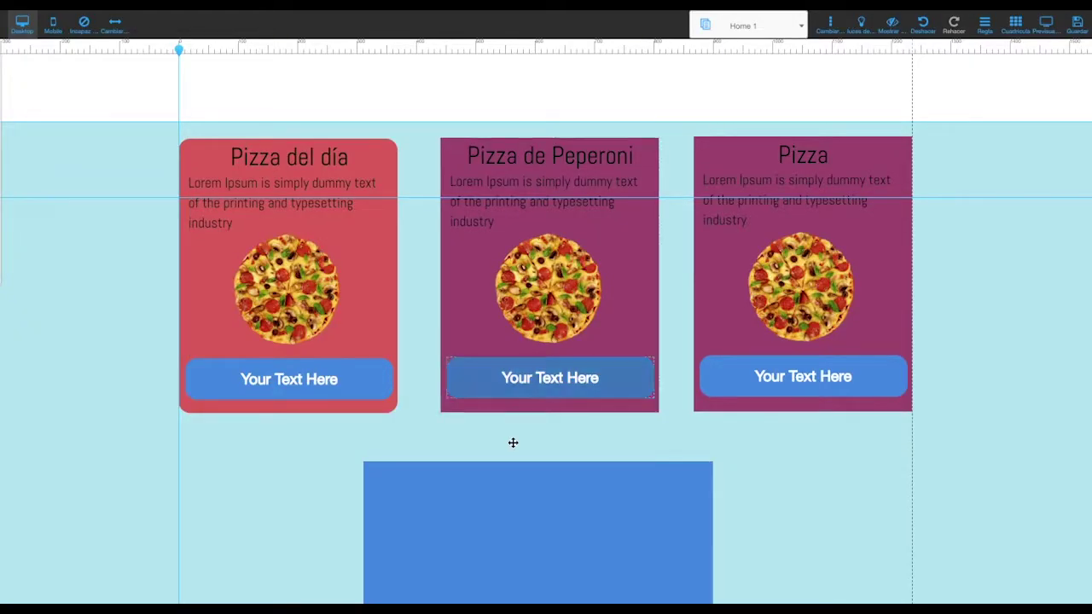
# Move the large blue box further down, away from the three pizza cards.
pyautogui.scroll(-1, 670, 456)
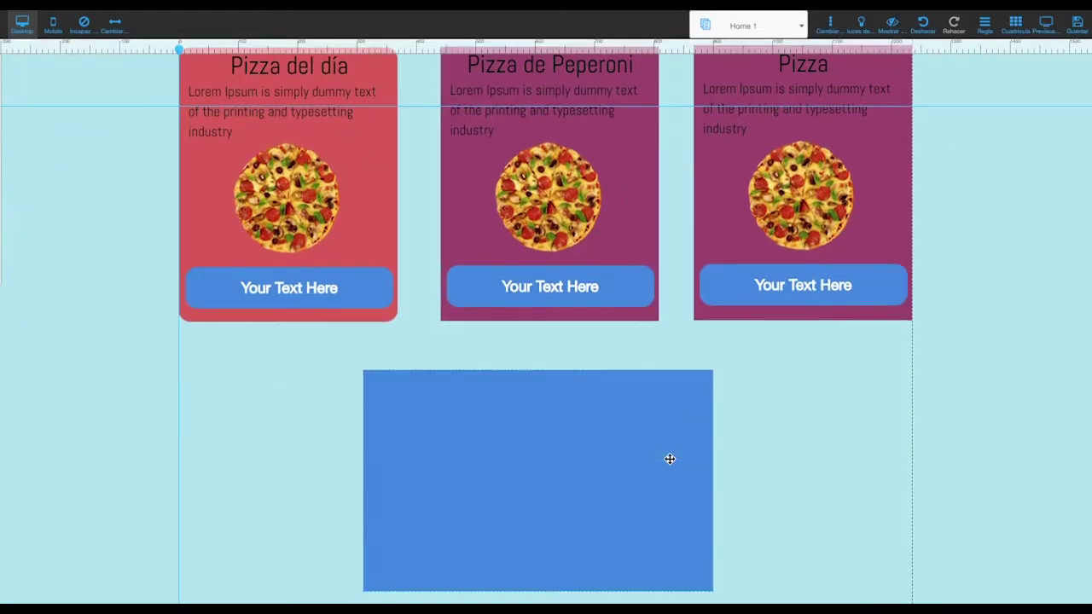
pyautogui.scroll(1, 670, 444)
pyautogui.moveTo(655, 479); pyautogui.dragTo(655, 524)
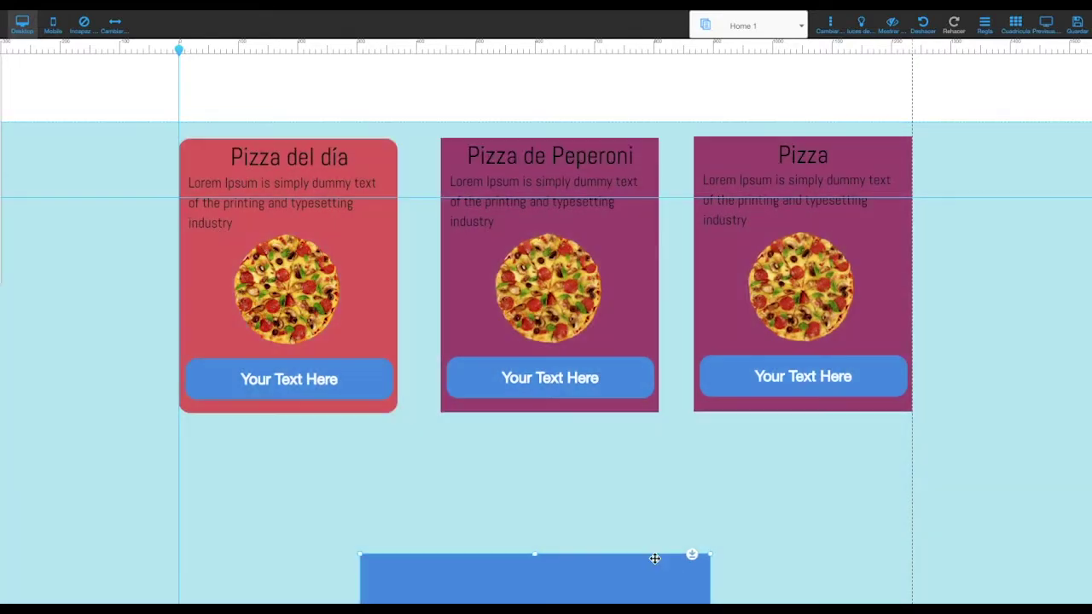
# Enable the shadow on the red Pizza del día card's box in its appearance settings.
pyautogui.click(276, 312)
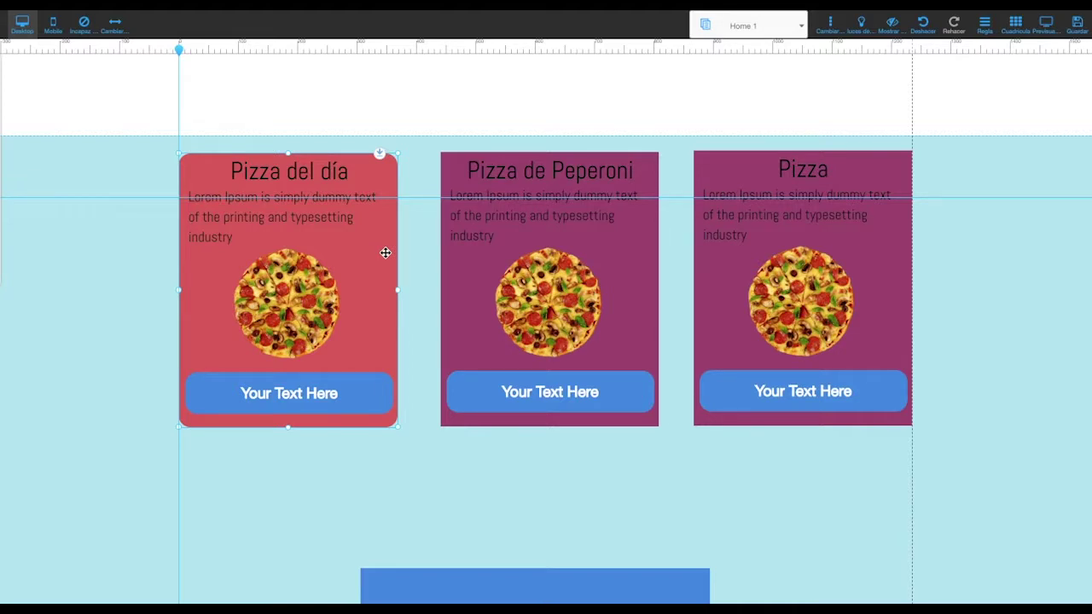
pyautogui.rightClick(385, 253)
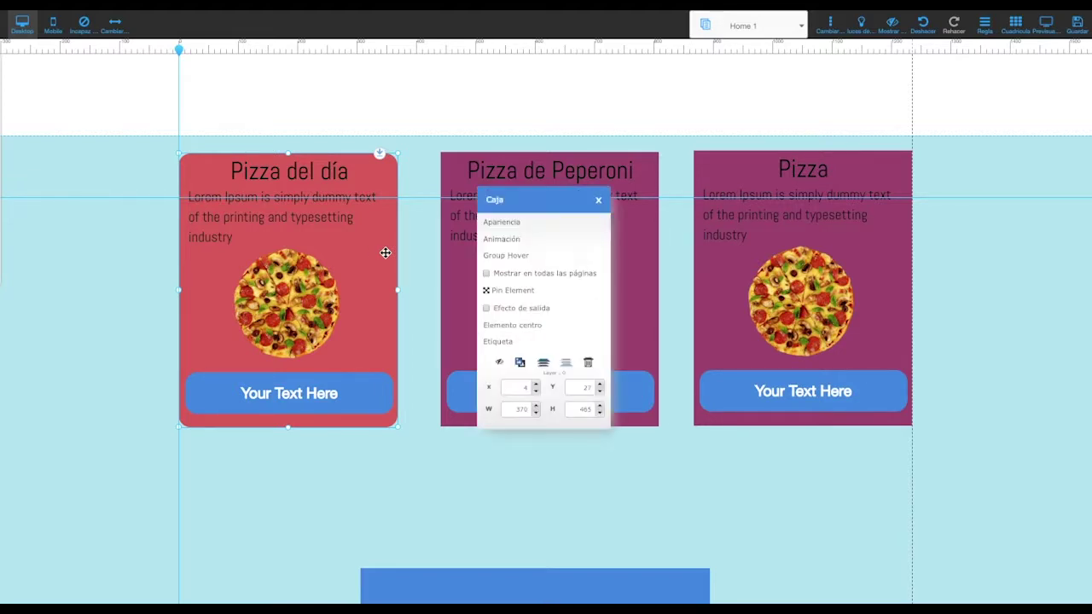
pyautogui.click(514, 223)
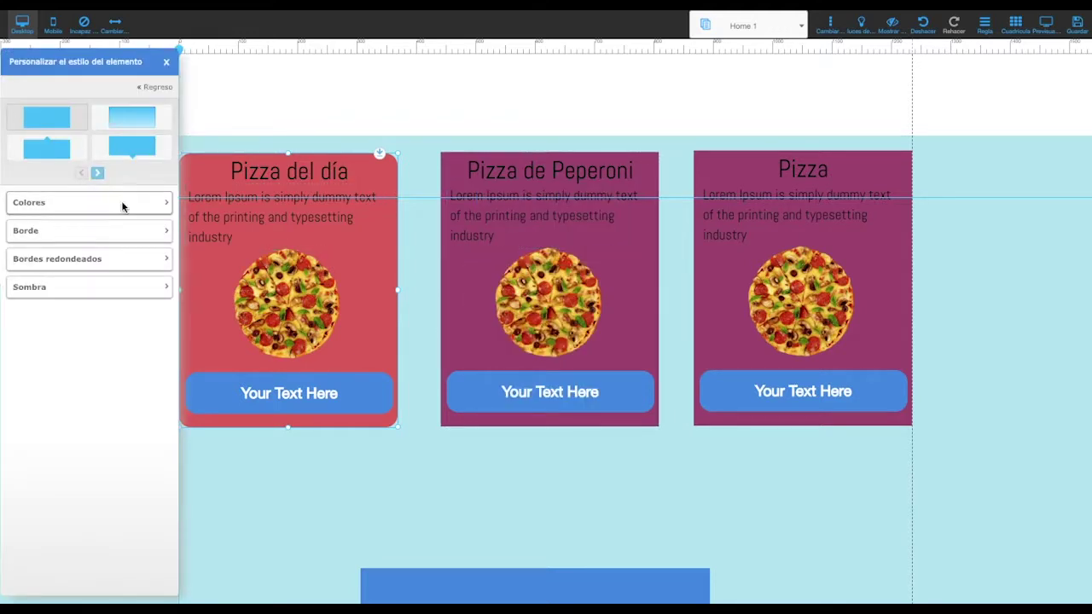
pyautogui.click(161, 232)
pyautogui.click(165, 232)
pyautogui.click(162, 260)
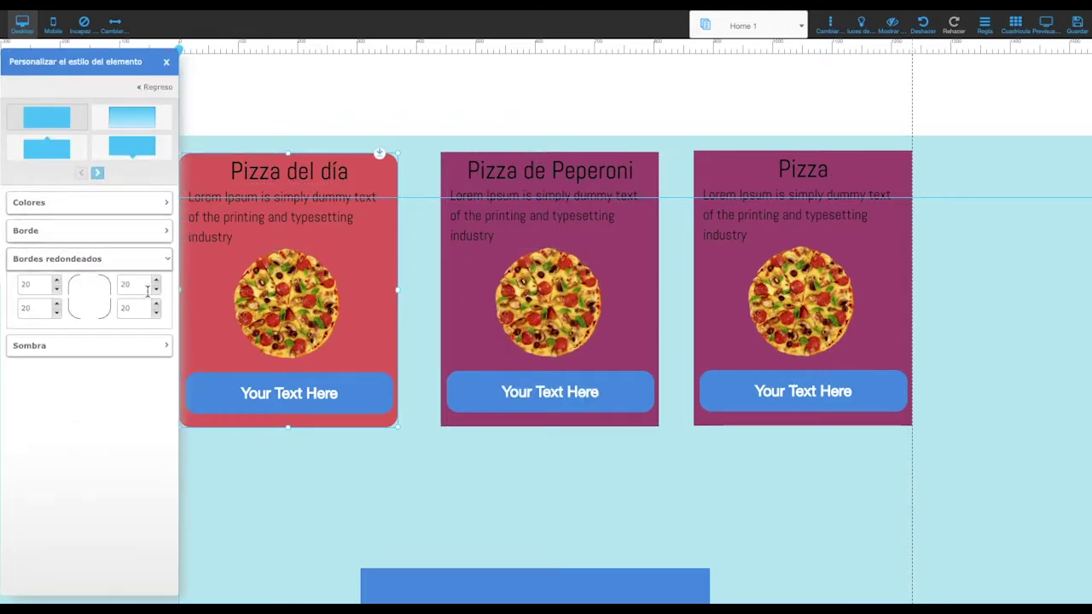
pyautogui.click(165, 259)
pyautogui.click(163, 286)
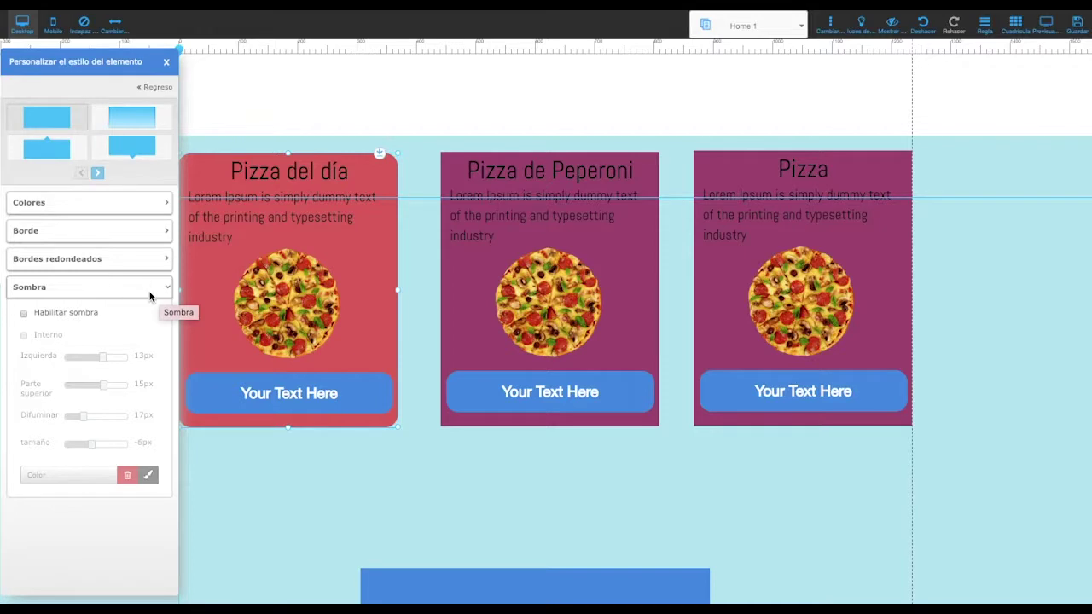
pyautogui.click(24, 316)
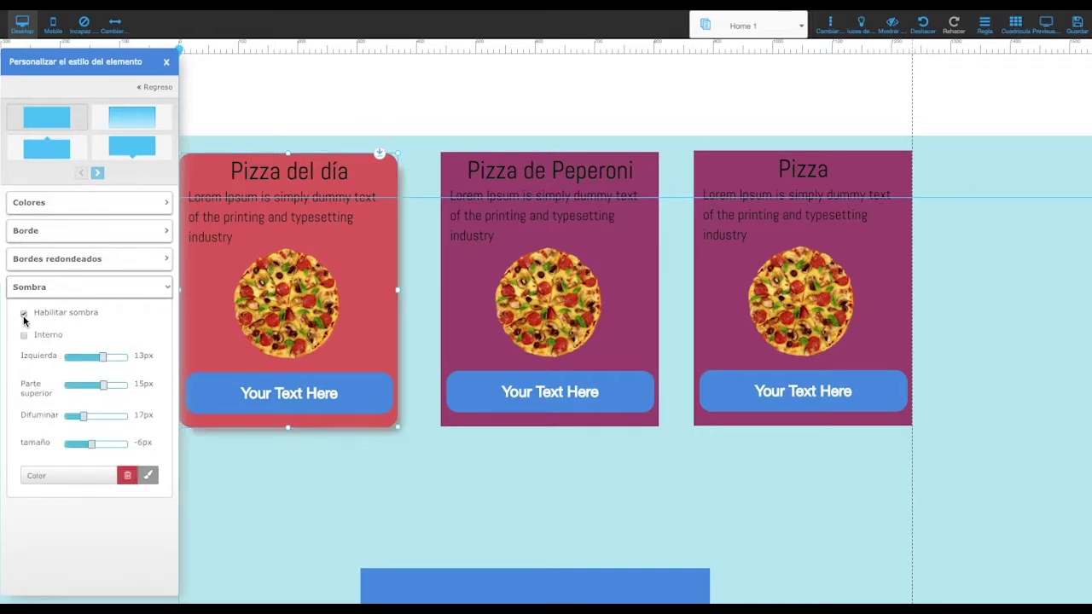
pyautogui.click(256, 464)
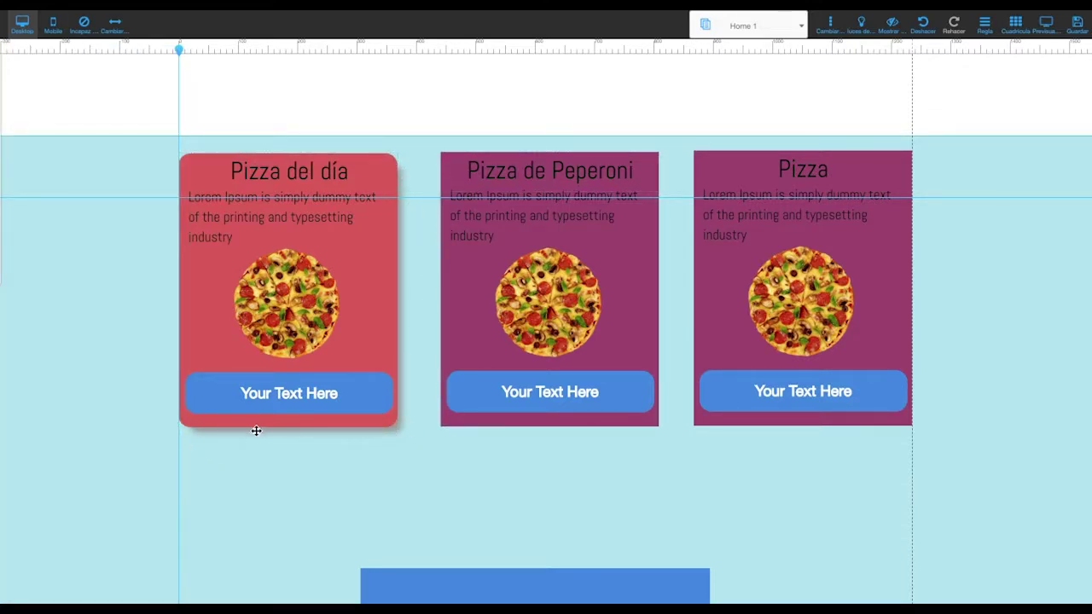
# Set both the left and top offsets of the Pizza del día card's shadow to 0px.
pyautogui.click(344, 427)
pyautogui.rightClick(345, 427)
pyautogui.click(517, 221)
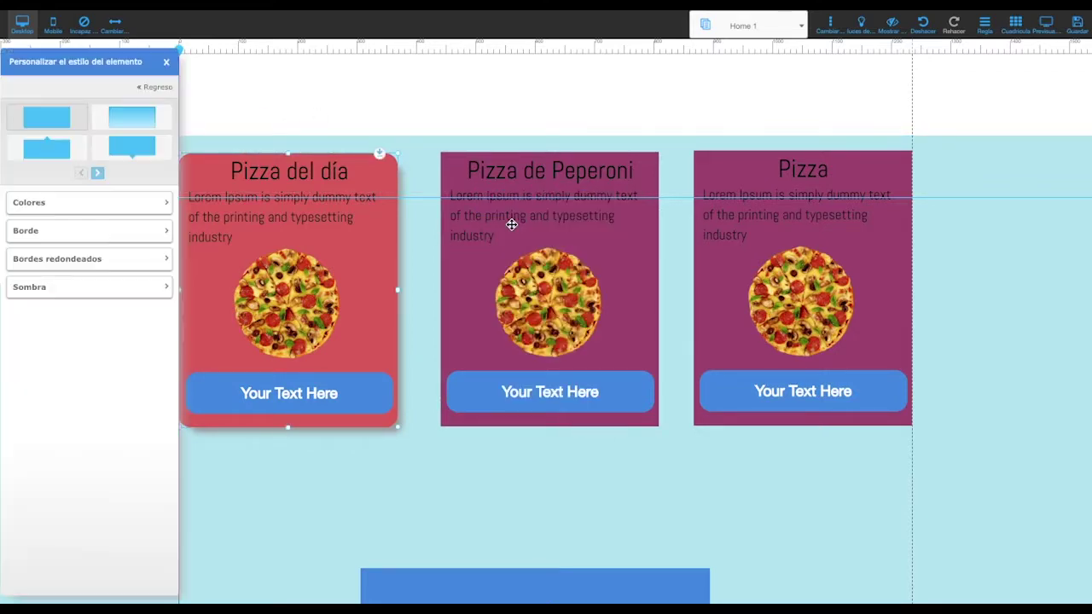
pyautogui.click(128, 290)
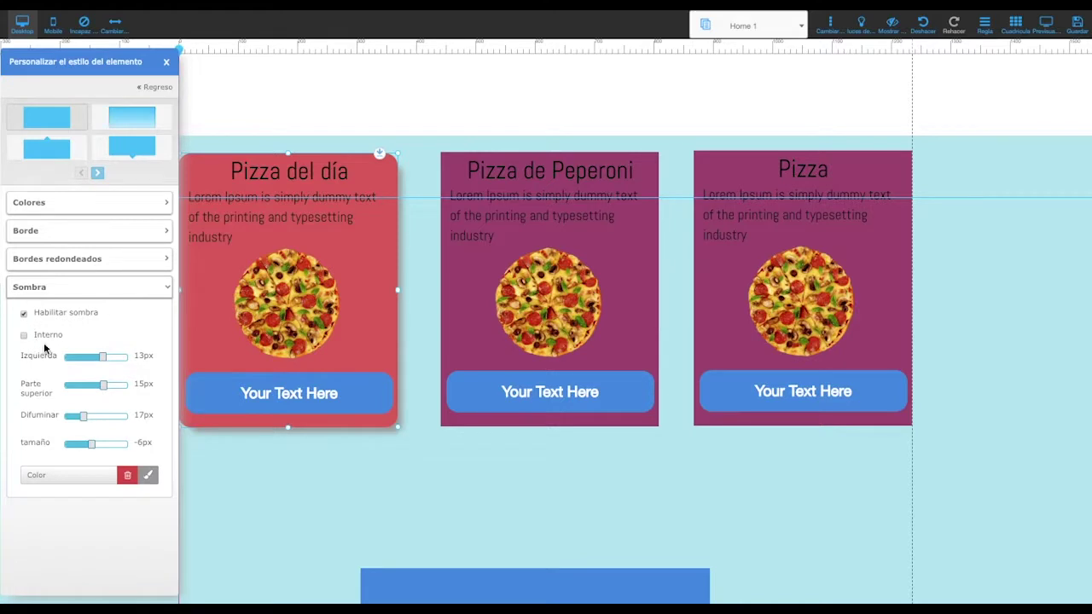
pyautogui.moveTo(100, 361); pyautogui.dragTo(98, 385)
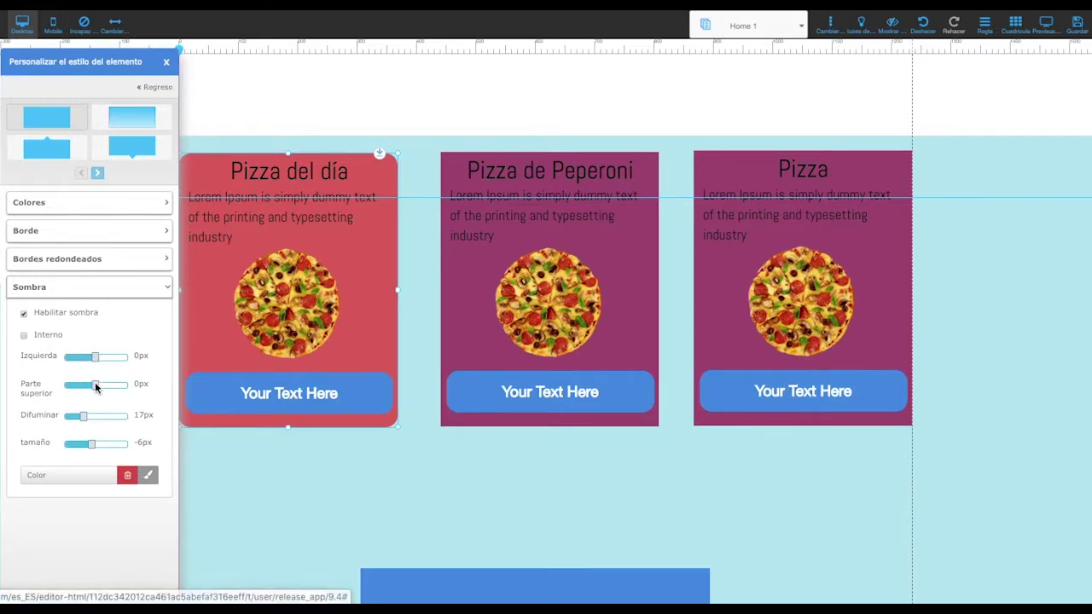
pyautogui.click(286, 494)
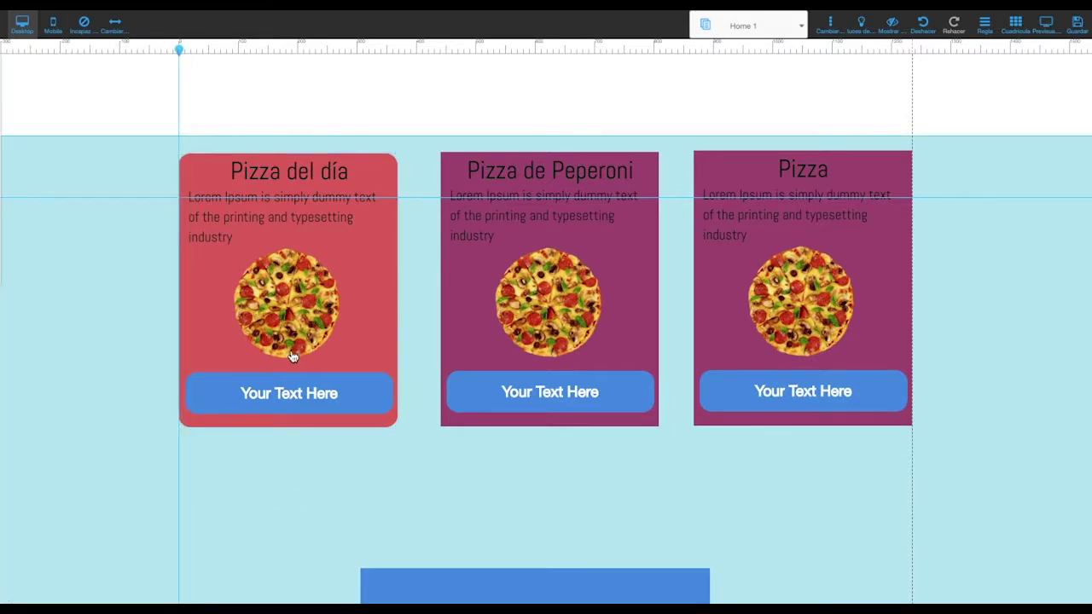
# Set the Pizza del día card's shadow blur to 29px and its size to 4px.
pyautogui.click(391, 308)
pyautogui.click(384, 312)
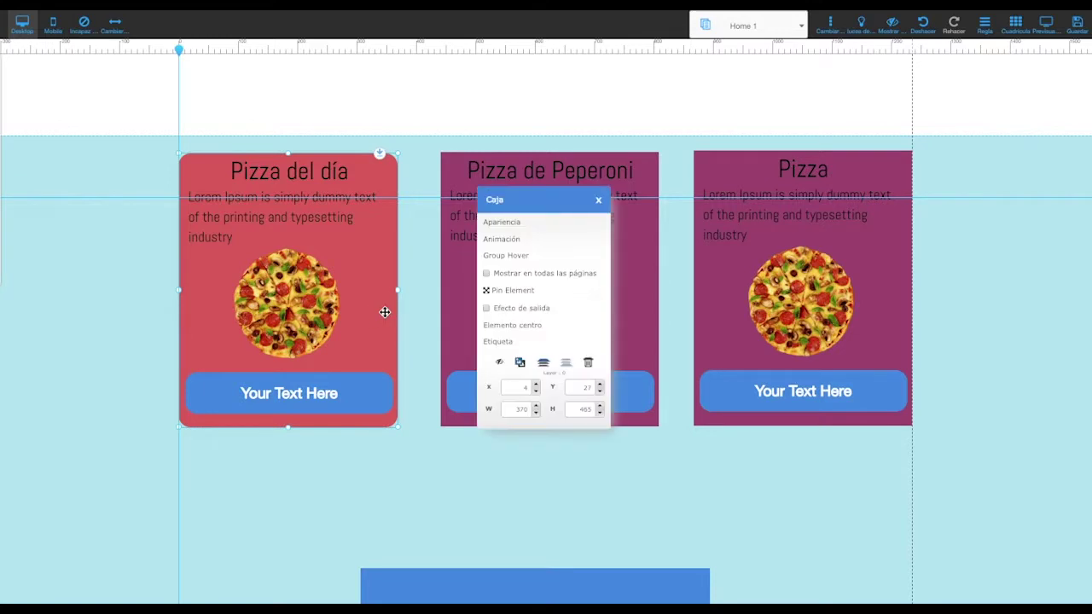
pyautogui.click(480, 225)
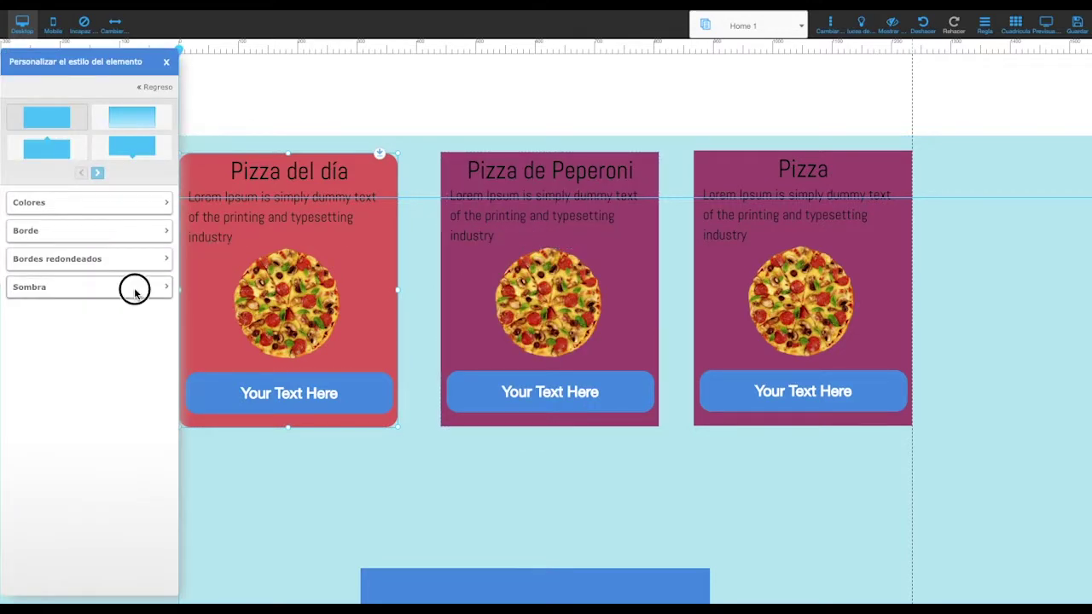
pyautogui.click(134, 288)
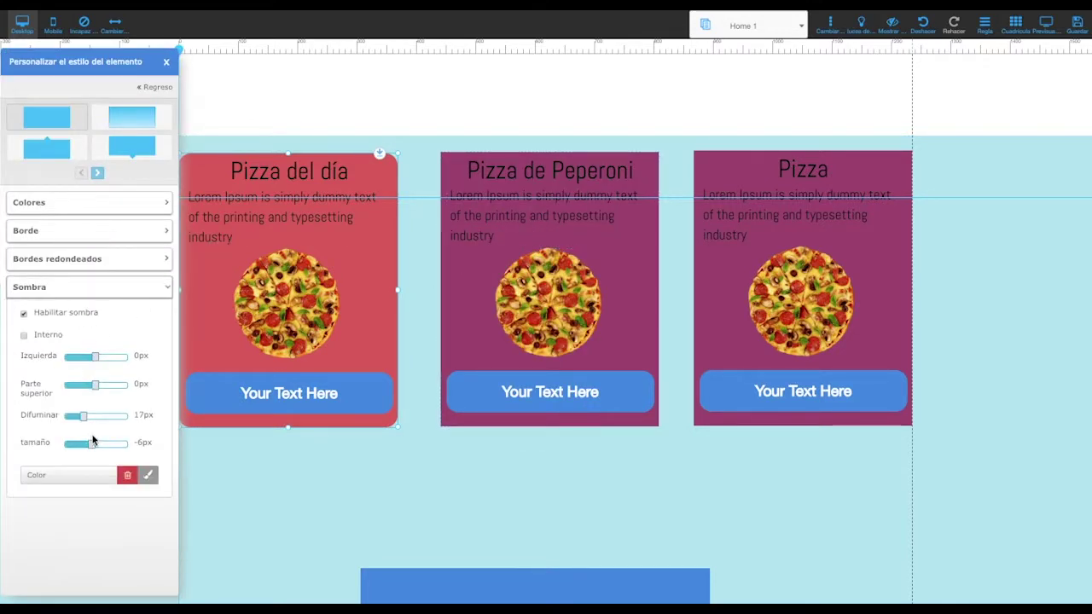
pyautogui.moveTo(91, 441)
pyautogui.mouseDown()
pyautogui.moveTo(101, 454)
pyautogui.moveTo(98, 424)
pyautogui.mouseUp()
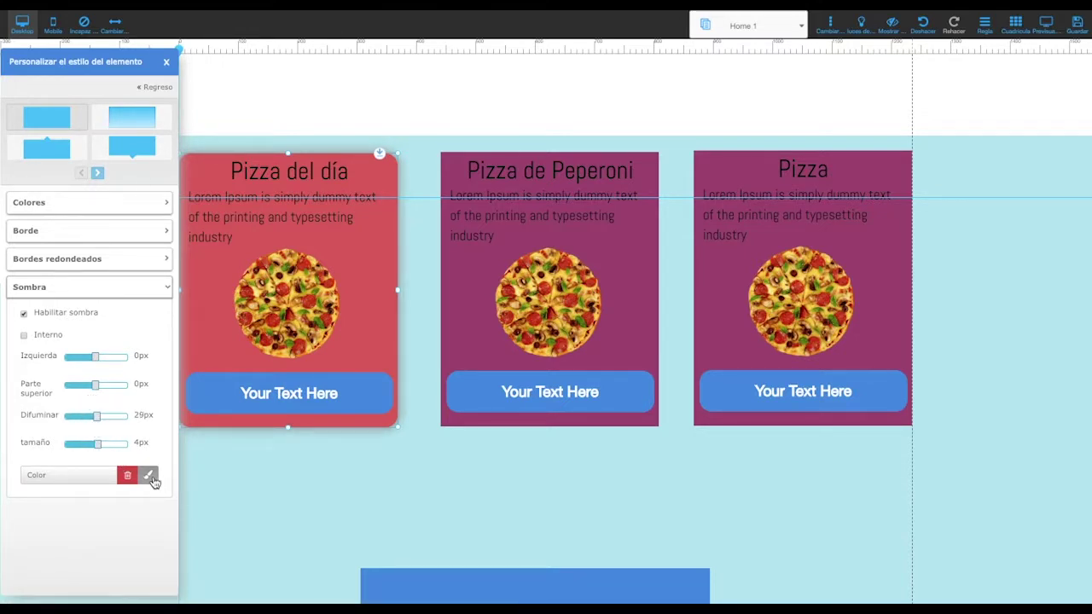
# Change the colour of the Pizza del día card's shadow to dark grey.
pyautogui.click(149, 475)
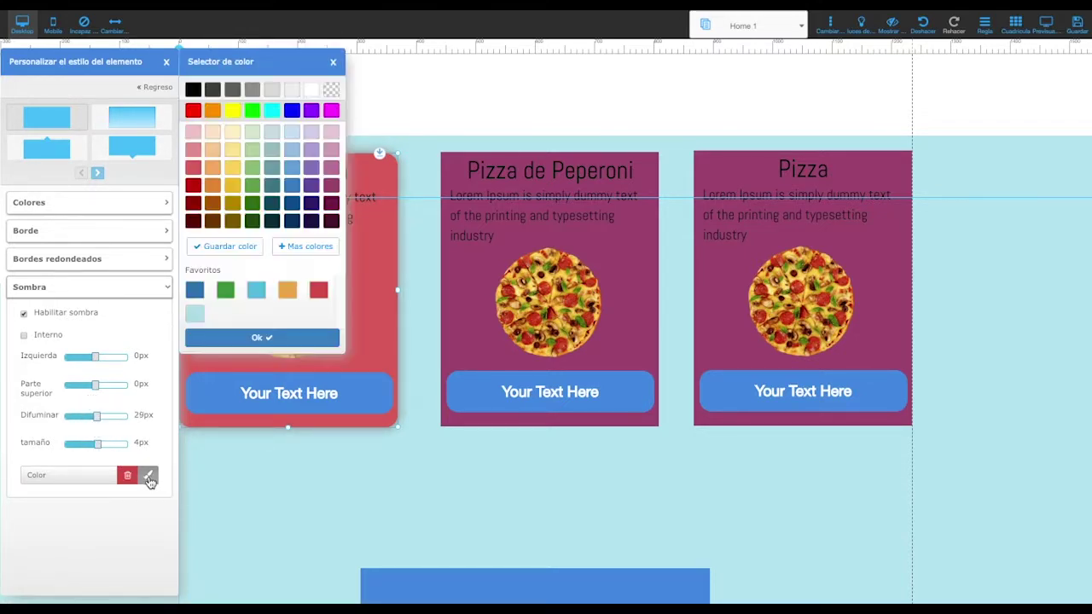
pyautogui.click(212, 90)
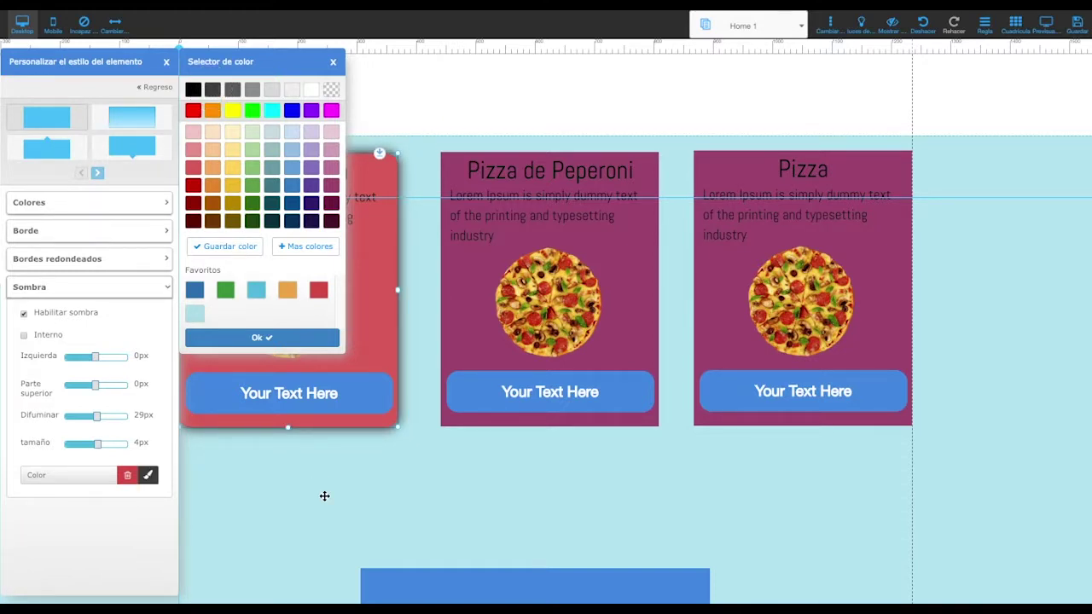
pyautogui.click(283, 494)
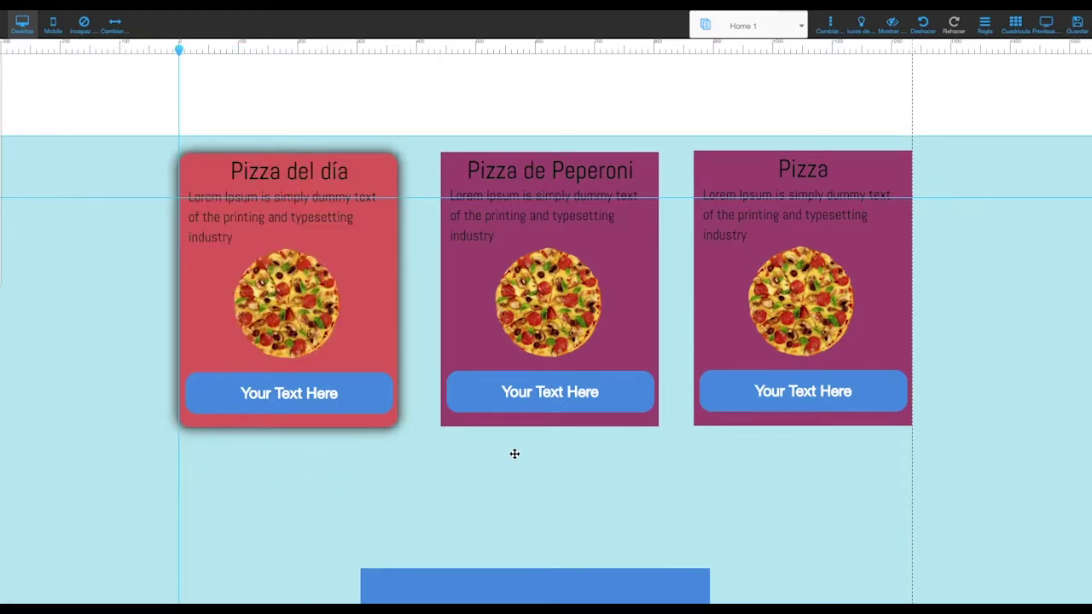
# Shift the Pizza de Peperoni card against the Pizza card and move the Pizza del día card right, off the vertical guide.
pyautogui.scroll(-1, 514, 453)
pyautogui.moveTo(656, 267); pyautogui.dragTo(699, 267)
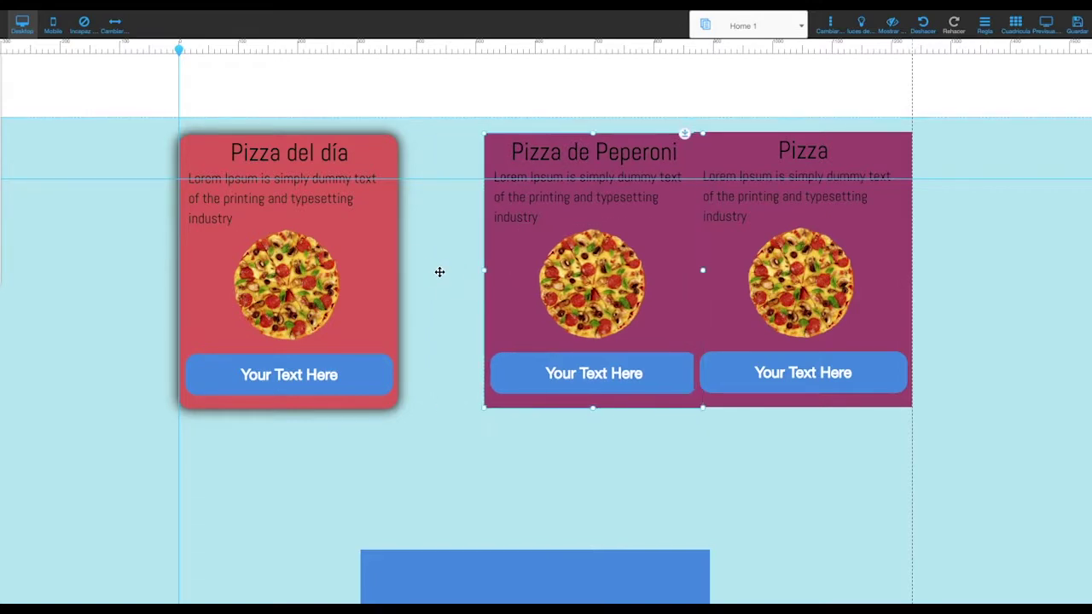
pyautogui.moveTo(391, 272); pyautogui.dragTo(436, 272)
pyautogui.click(482, 457)
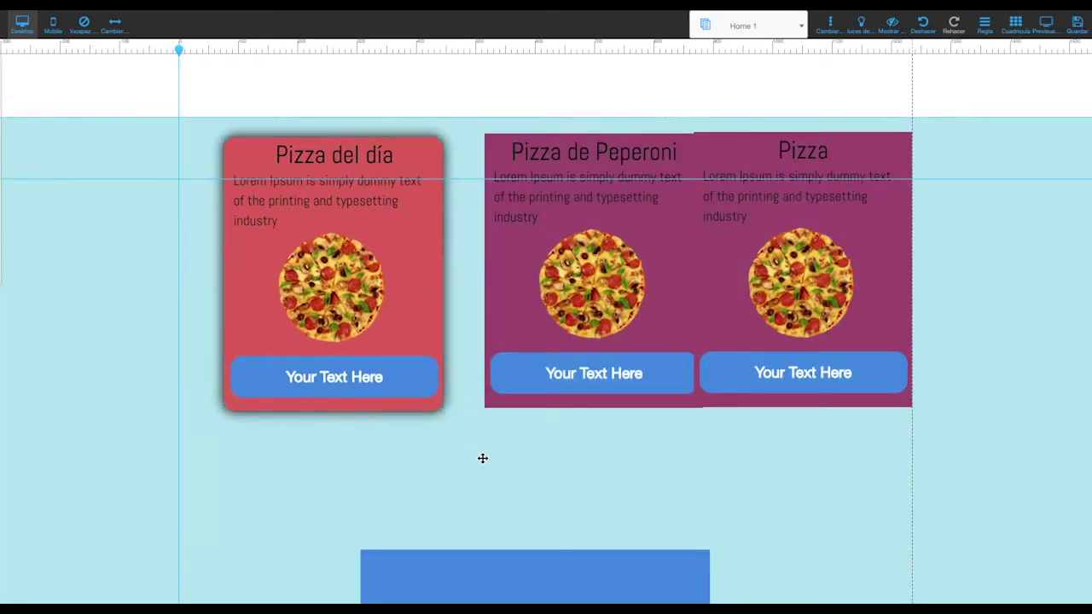
pyautogui.scroll(-2, 482, 457)
pyautogui.scroll(3, 481, 429)
pyautogui.click(430, 343)
pyautogui.moveTo(430, 342); pyautogui.dragTo(419, 343)
# Remove the light blue background colour from the banner behind the pizza cards.
pyautogui.click(413, 155)
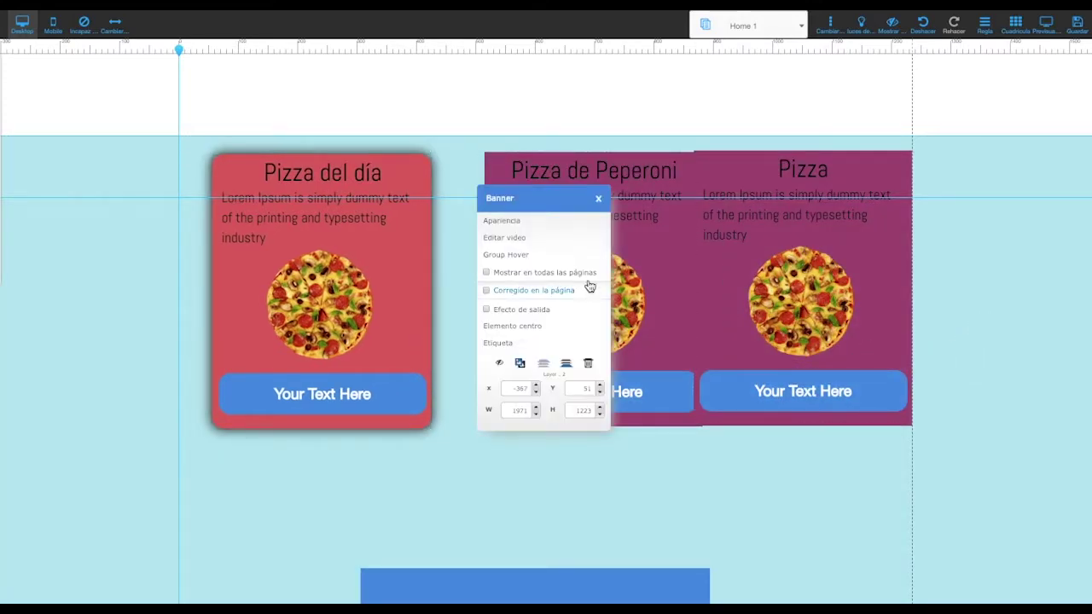
pyautogui.click(533, 225)
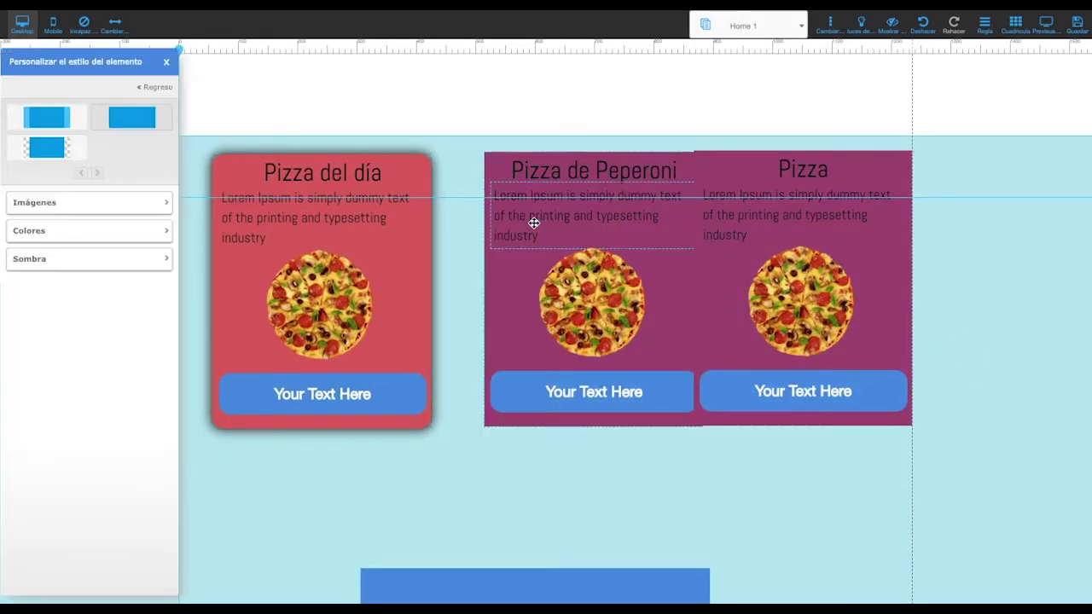
pyautogui.click(159, 232)
pyautogui.click(482, 438)
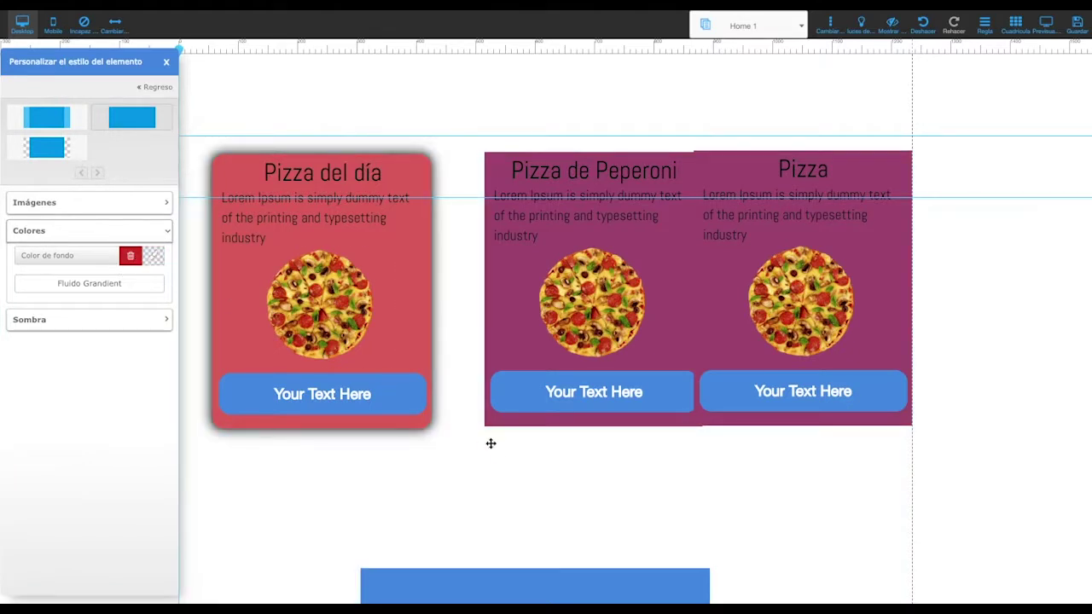
# Nudge the Pizza del día card slightly left and set its shadow size to -3px.
pyautogui.moveTo(427, 329); pyautogui.dragTo(420, 329)
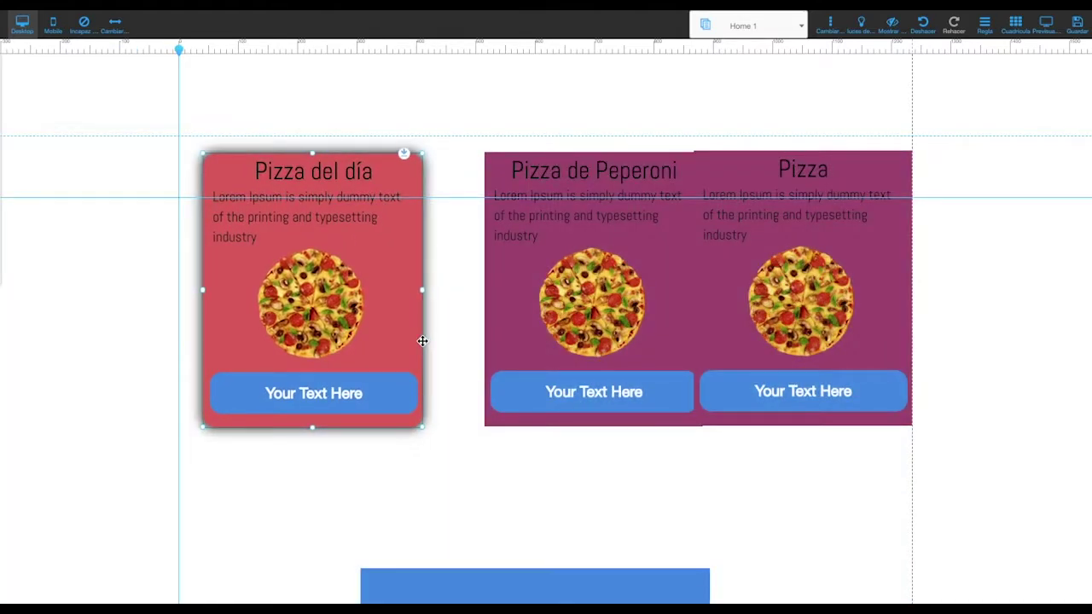
pyautogui.click(415, 335)
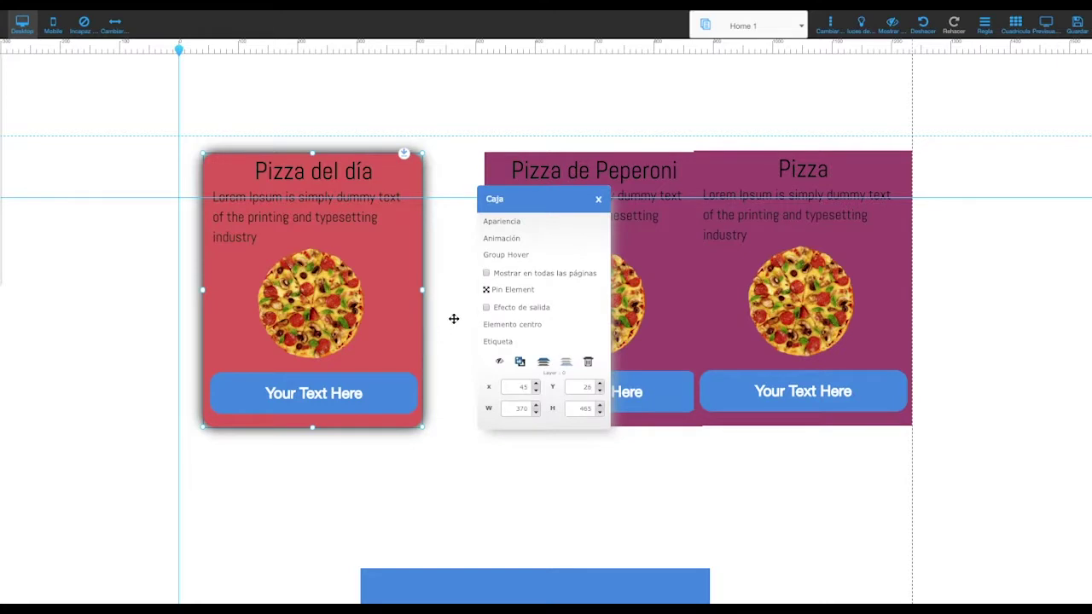
pyautogui.click(509, 223)
pyautogui.click(112, 287)
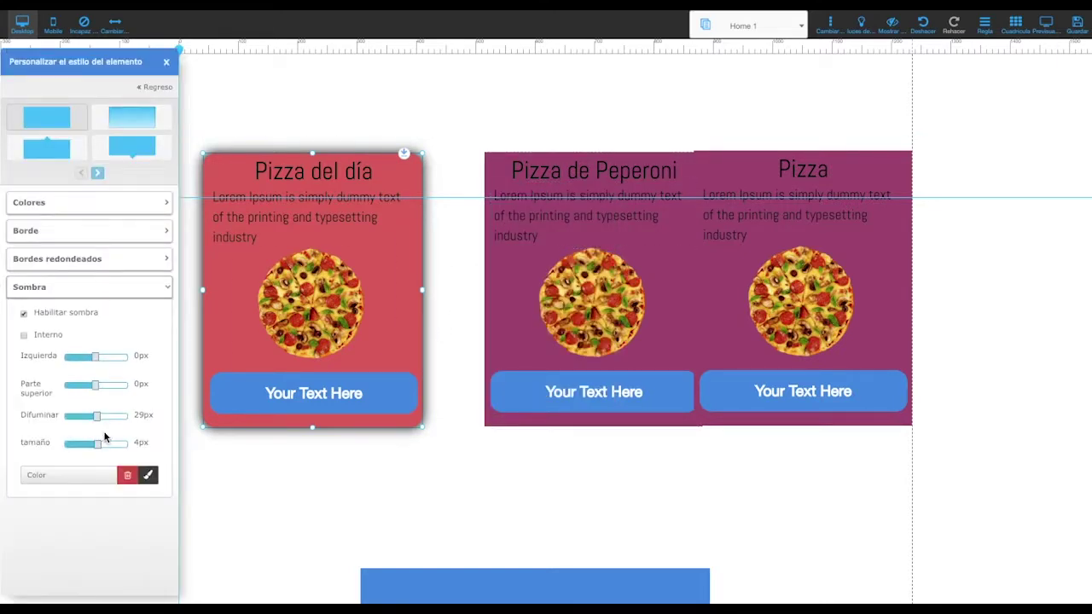
pyautogui.moveTo(98, 449); pyautogui.dragTo(95, 451)
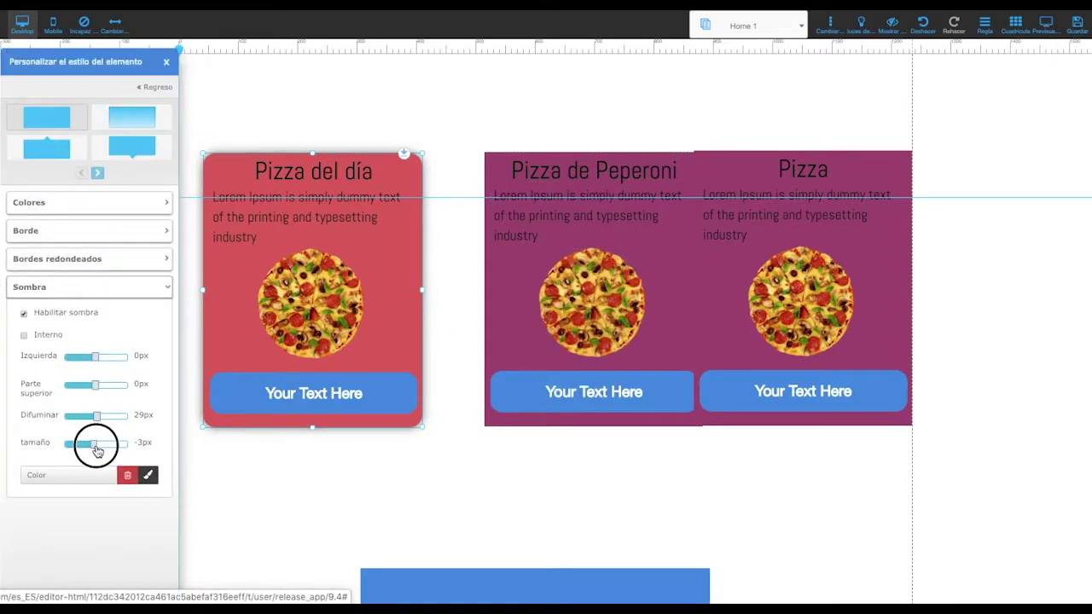
pyautogui.click(421, 483)
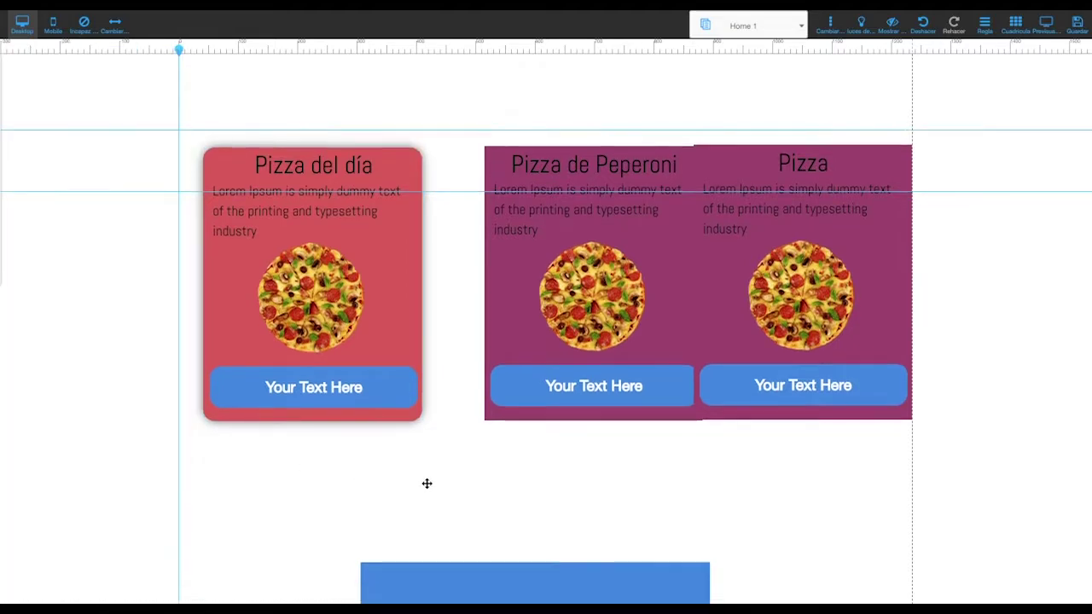
# Move the Pizza de Peperoni card left so it no longer overlaps the Pizza card.
pyautogui.click(551, 304)
pyautogui.moveTo(509, 316); pyautogui.dragTo(487, 324)
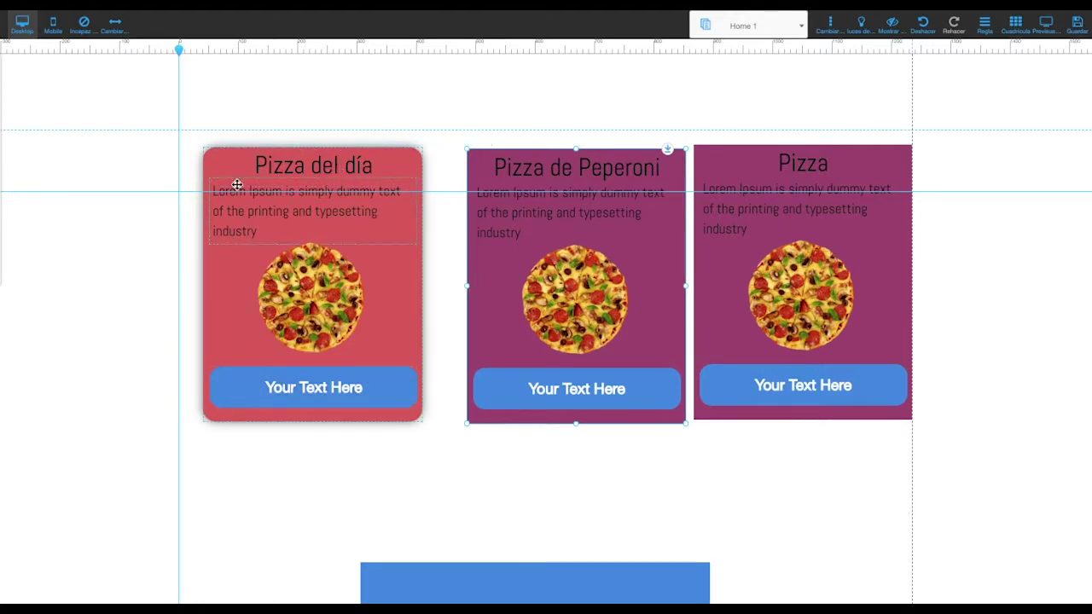
# Remove the red background colour from the Pizza del día card.
pyautogui.click(409, 278)
pyautogui.click(507, 234)
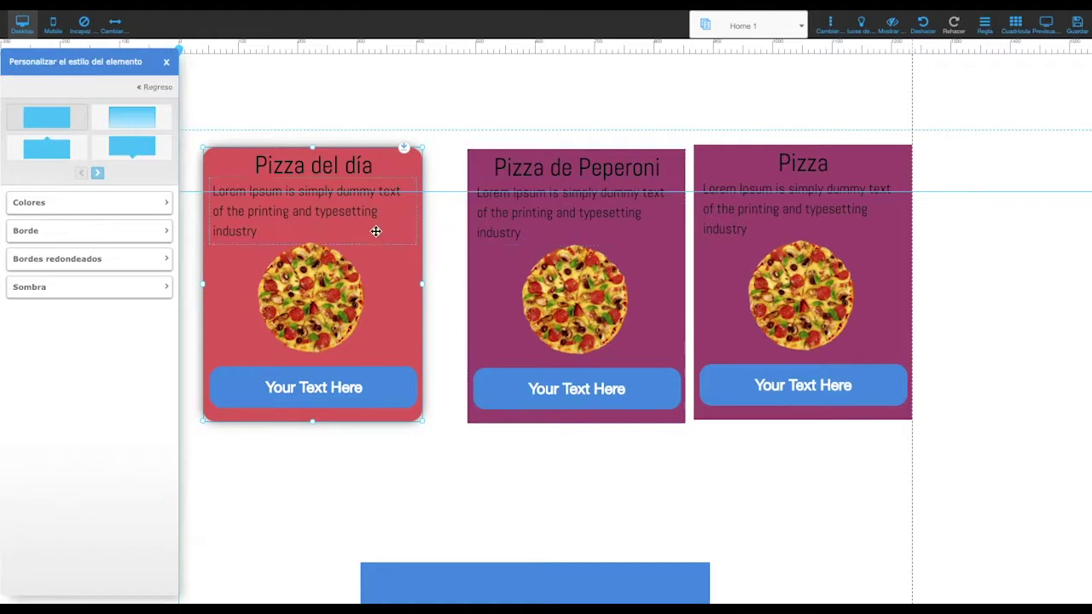
pyautogui.click(166, 204)
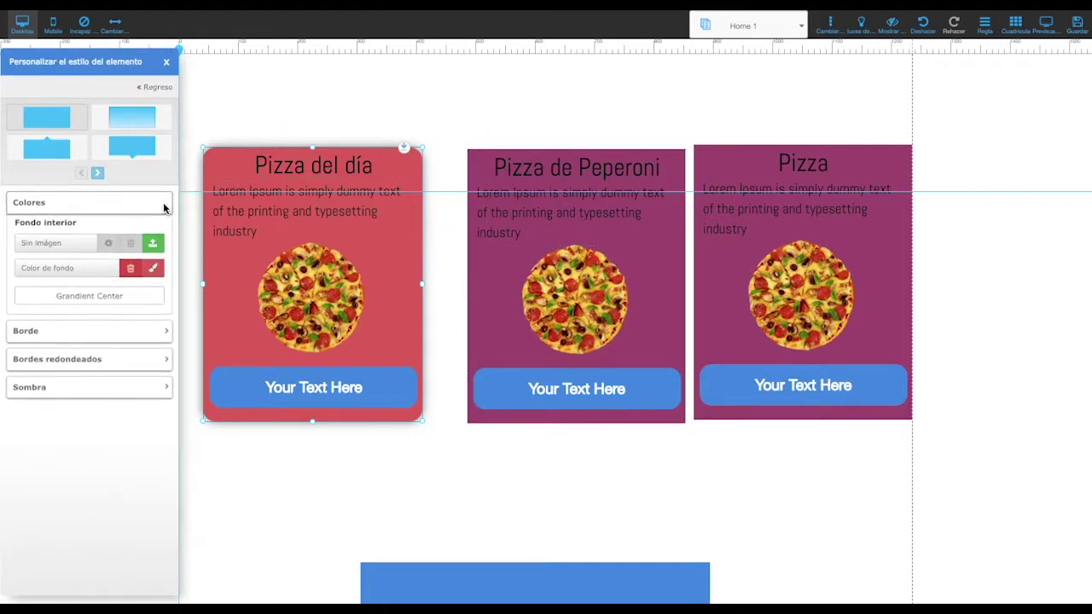
pyautogui.click(134, 271)
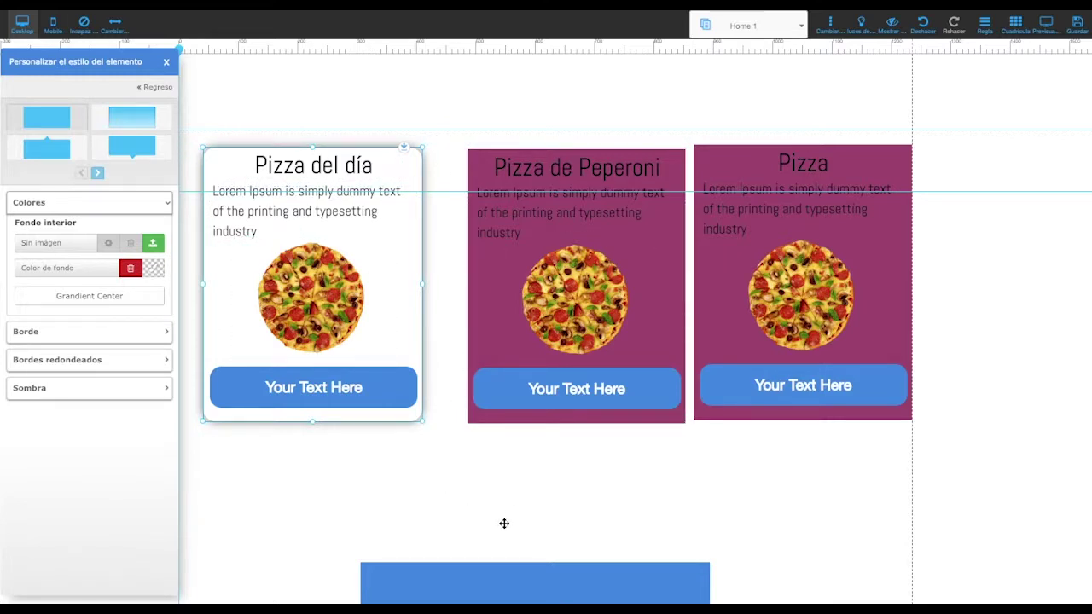
pyautogui.click(526, 485)
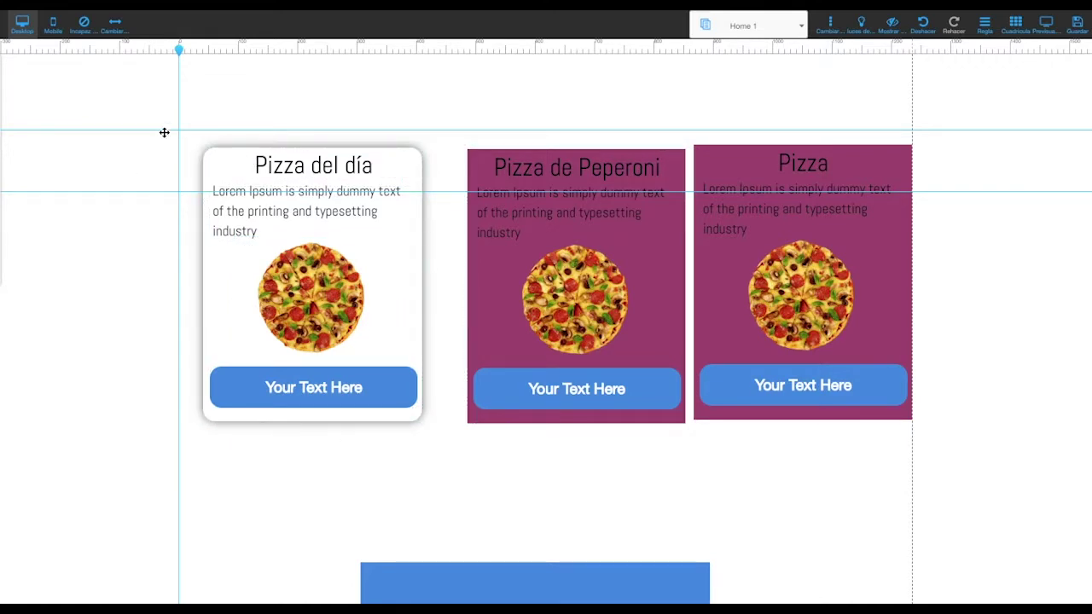
# Reduce the shadow size of the Pizza del día card to its minimum.
pyautogui.click(406, 293)
pyautogui.click(528, 226)
pyautogui.click(162, 286)
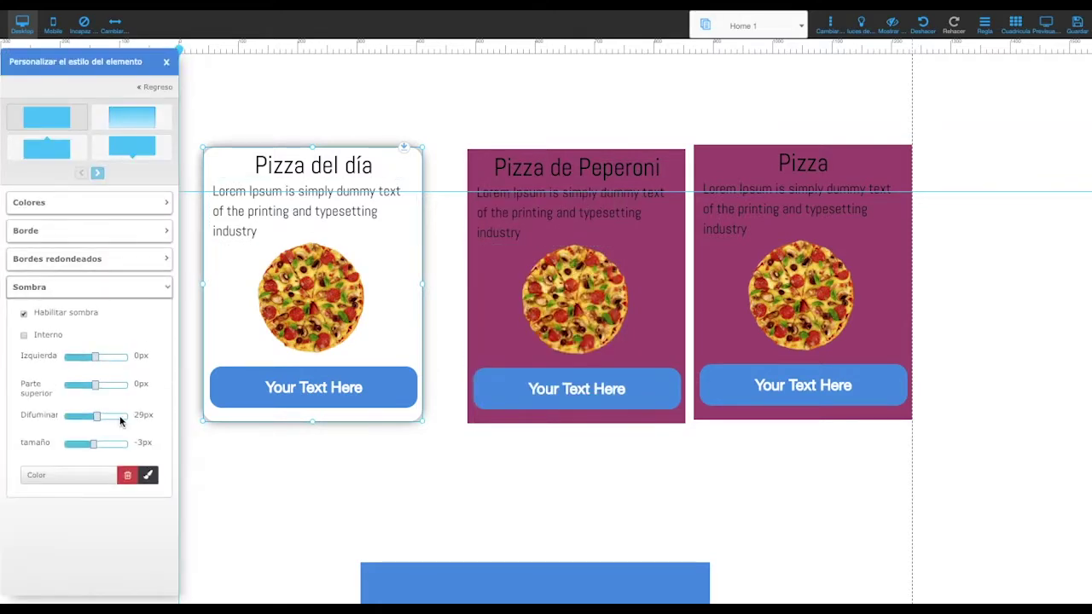
pyautogui.moveTo(97, 450); pyautogui.dragTo(63, 446)
pyautogui.click(347, 483)
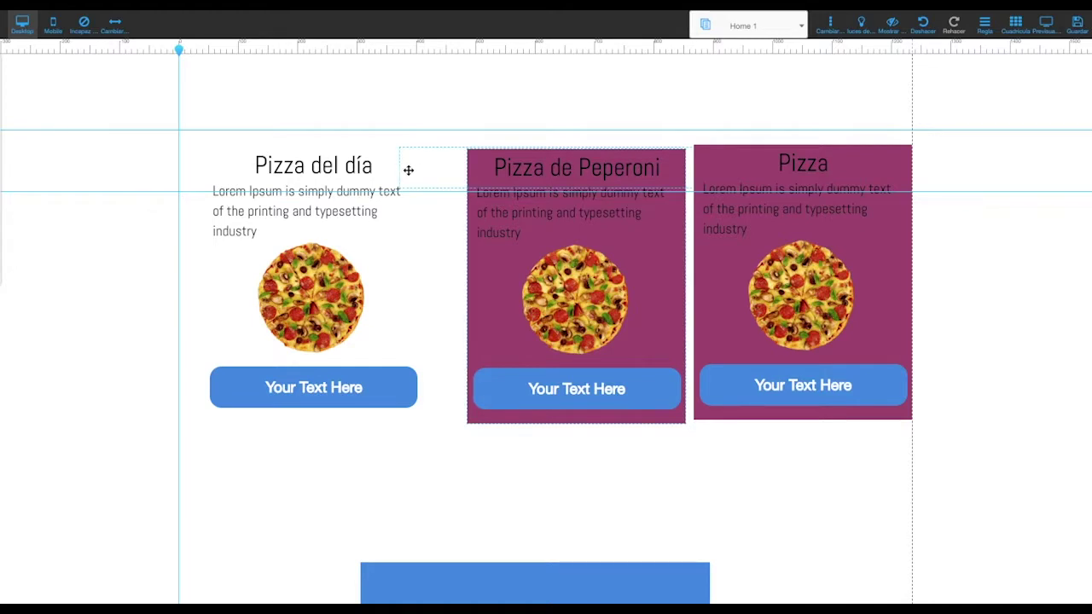
# Set the Pizza del día card's shadow size to -16px, preview the page and return to editing.
pyautogui.click(407, 265)
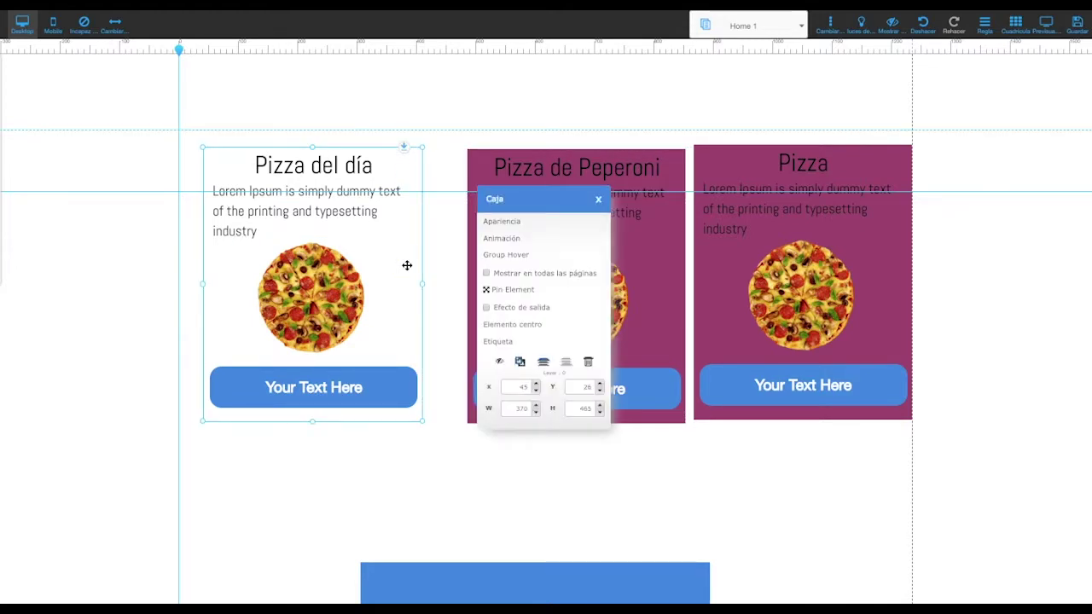
pyautogui.click(538, 223)
pyautogui.click(136, 292)
pyautogui.moveTo(67, 443); pyautogui.dragTo(88, 452)
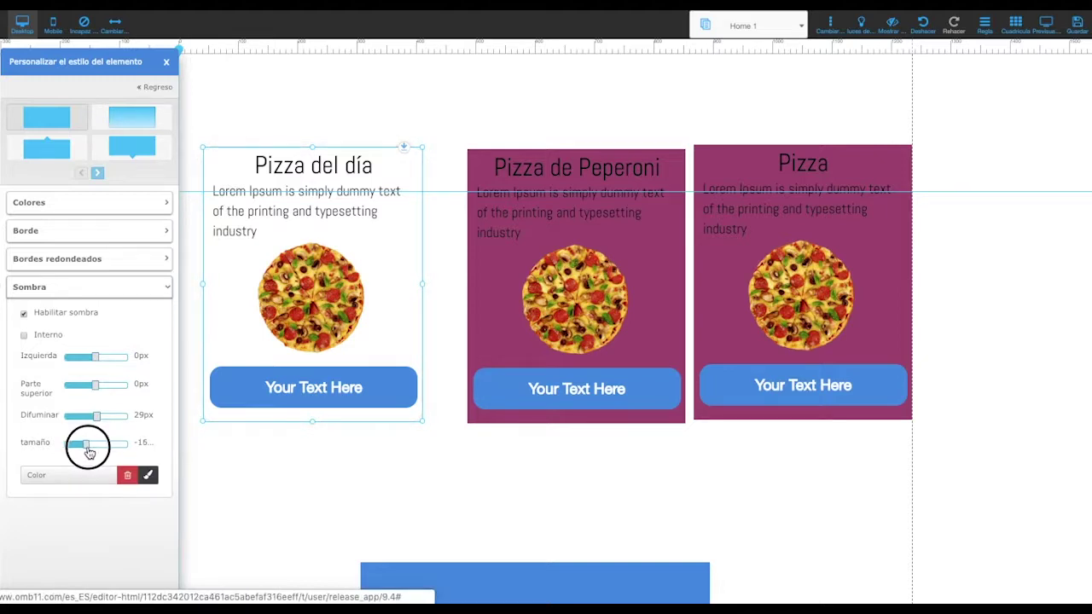
pyautogui.click(315, 451)
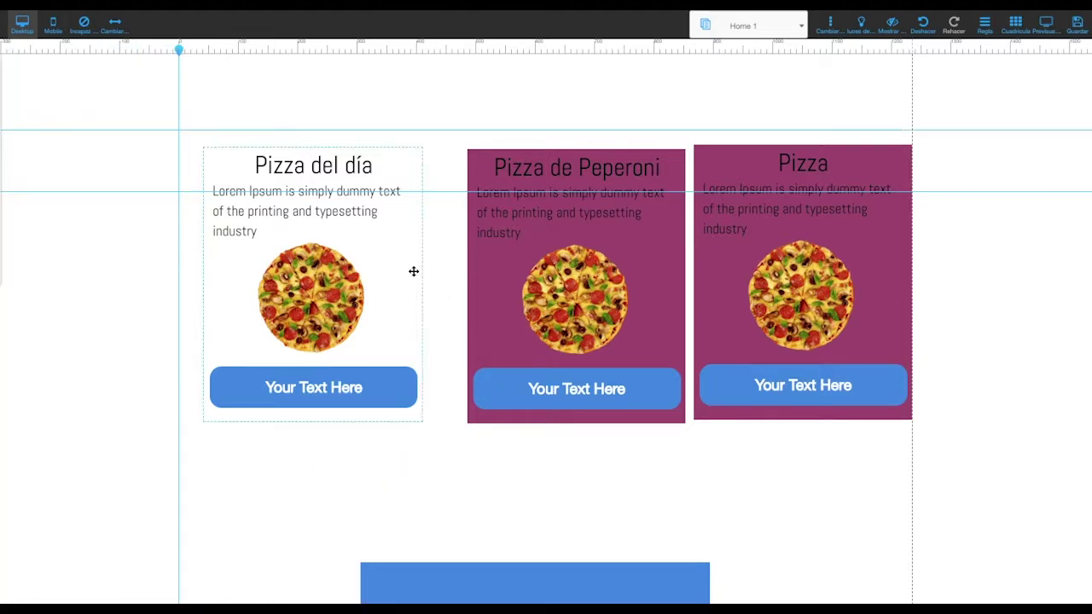
pyautogui.click(1047, 24)
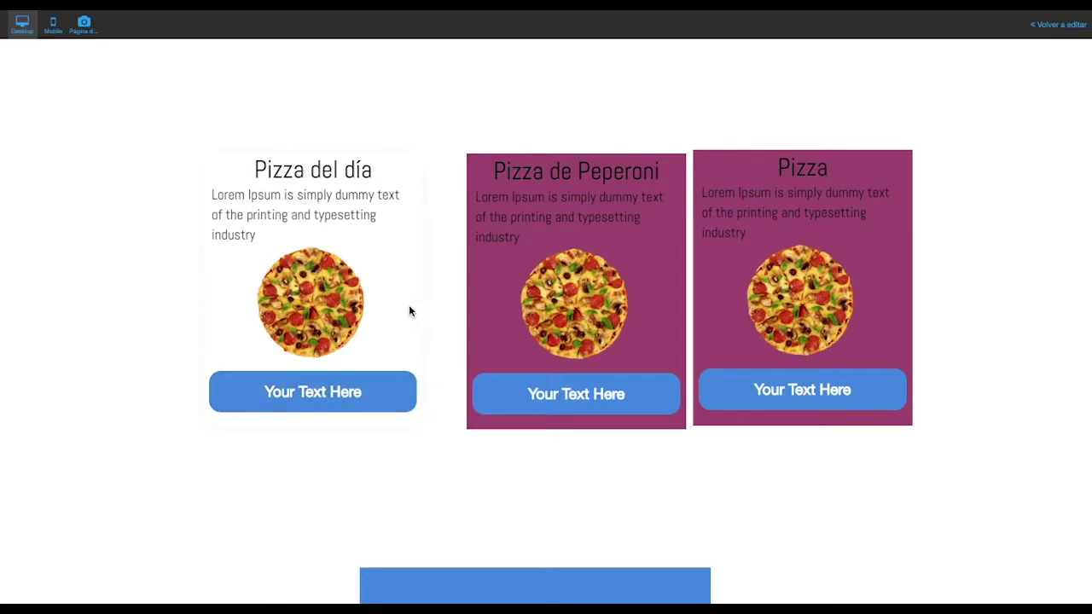
pyautogui.click(1034, 26)
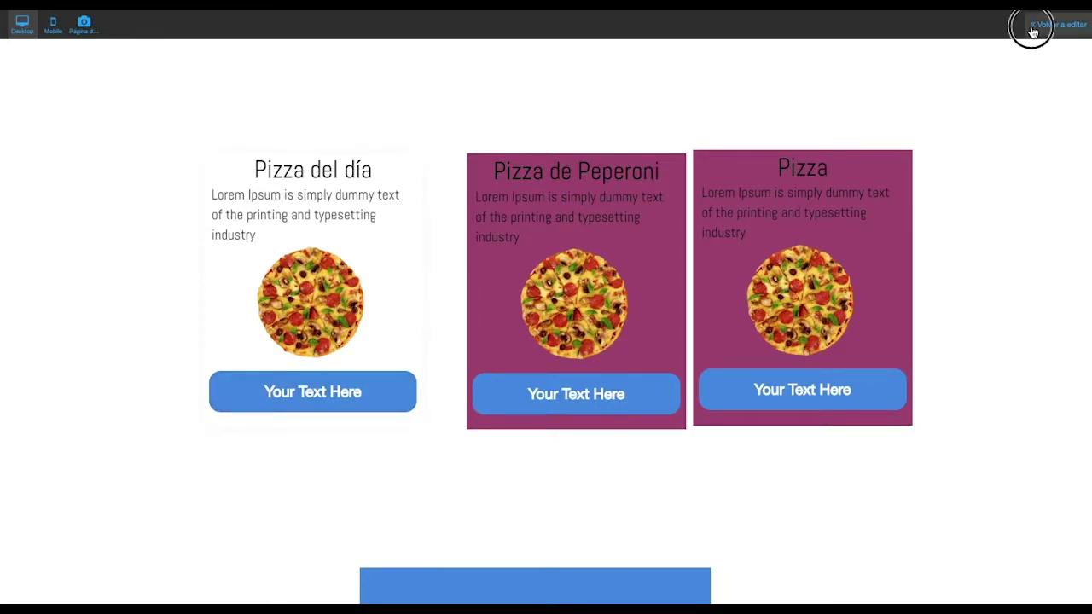
# Lower the Pizza del día card's shadow size back down to the minimum.
pyautogui.click(412, 282)
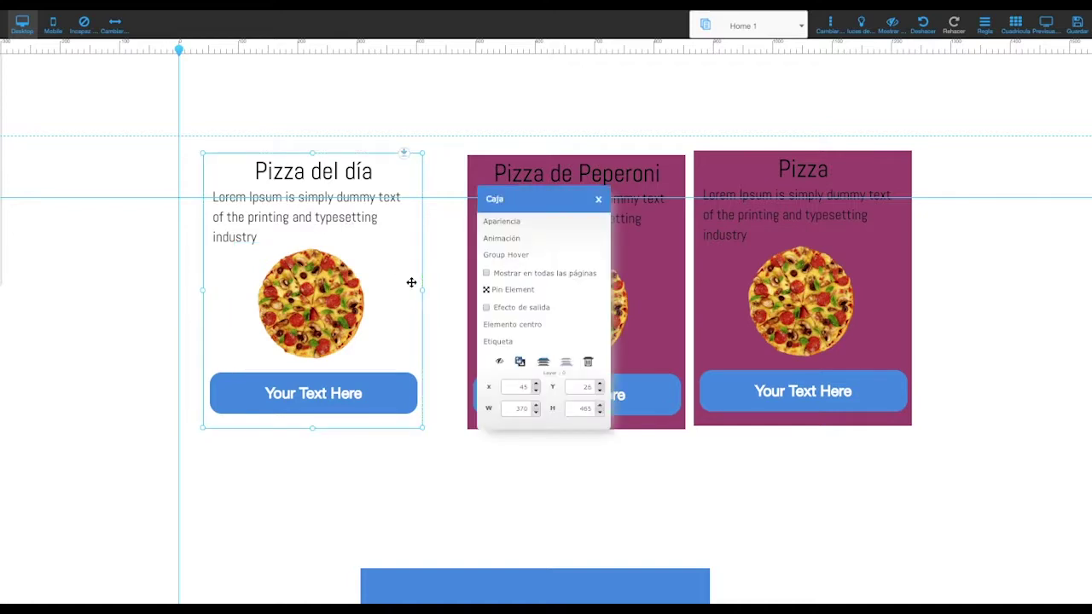
pyautogui.click(505, 222)
pyautogui.click(156, 288)
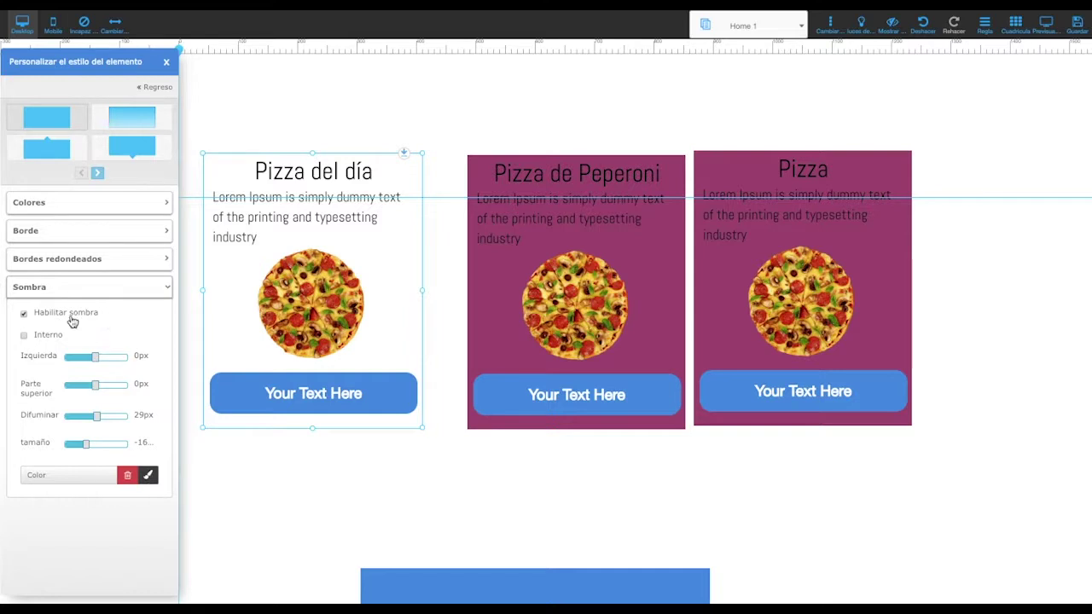
pyautogui.moveTo(88, 448); pyautogui.dragTo(44, 445)
pyautogui.click(468, 487)
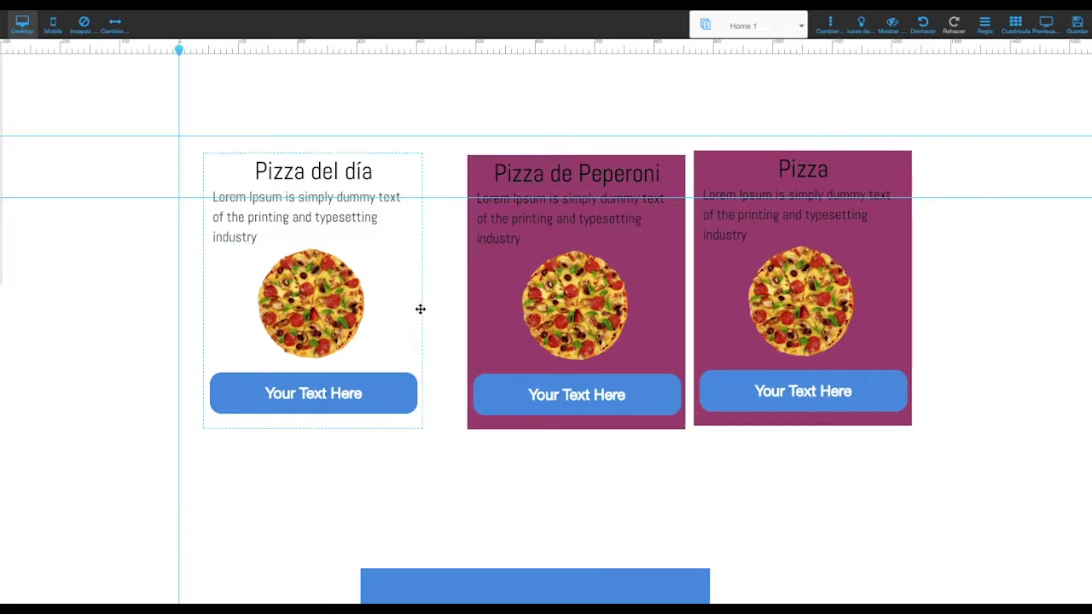
pyautogui.scroll(-2, 451, 395)
pyautogui.scroll(2, 451, 395)
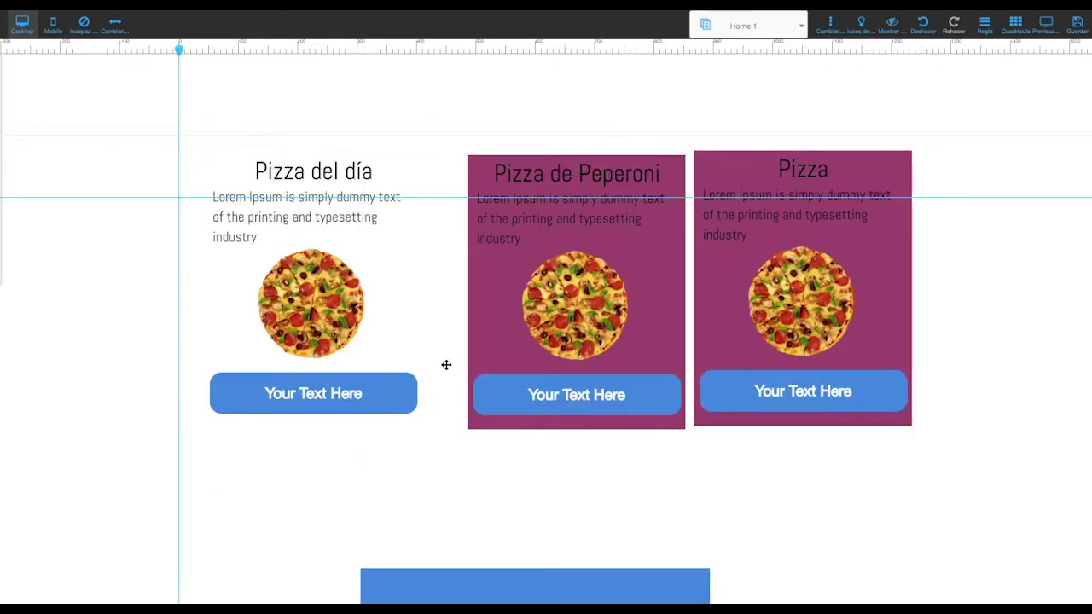
# Give the Pizza del día card's shadow a blur of 47px and a size of -16px.
pyautogui.scroll(-1, 446, 365)
pyautogui.click(422, 287)
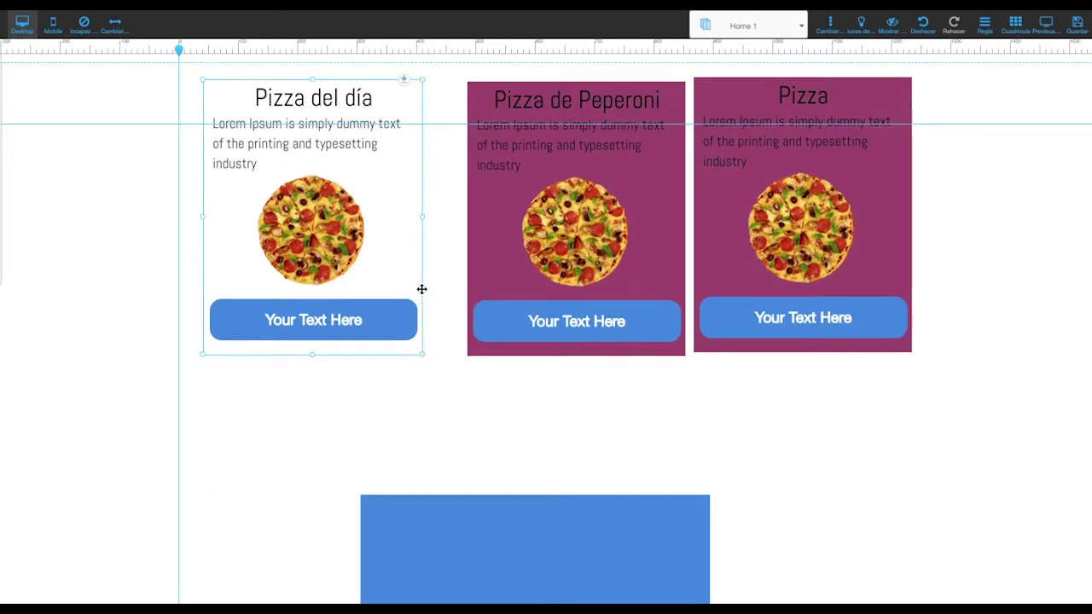
pyautogui.rightClick(415, 276)
pyautogui.click(483, 232)
pyautogui.click(155, 288)
pyautogui.moveTo(70, 445)
pyautogui.mouseDown()
pyautogui.moveTo(94, 445)
pyautogui.moveTo(90, 418)
pyautogui.moveTo(111, 424)
pyautogui.moveTo(77, 446)
pyautogui.moveTo(117, 416)
pyautogui.moveTo(90, 449)
pyautogui.mouseUp()
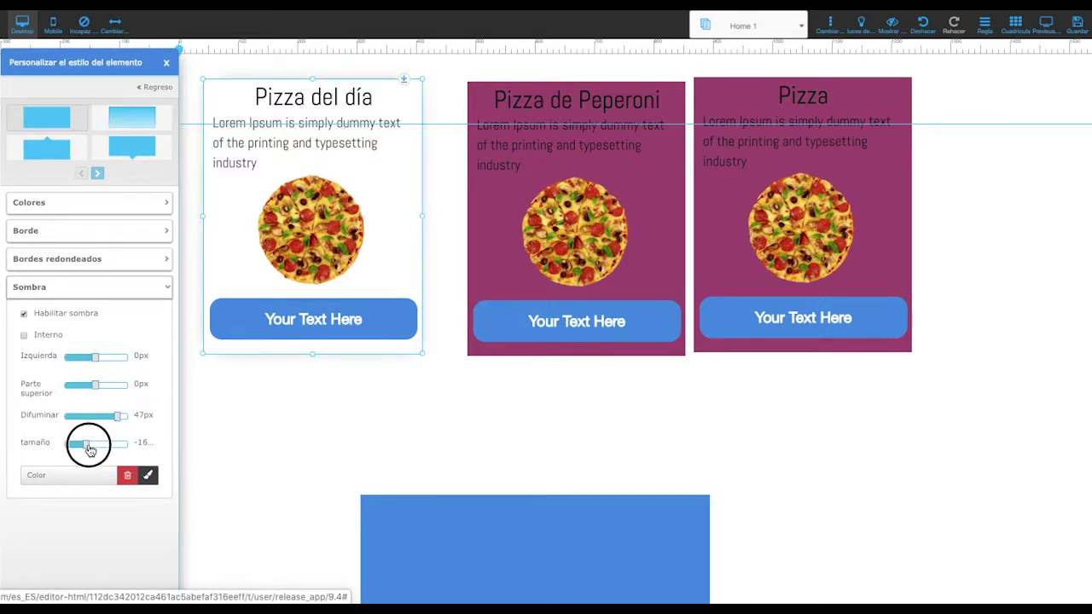
pyautogui.click(339, 512)
pyautogui.scroll(1, 340, 512)
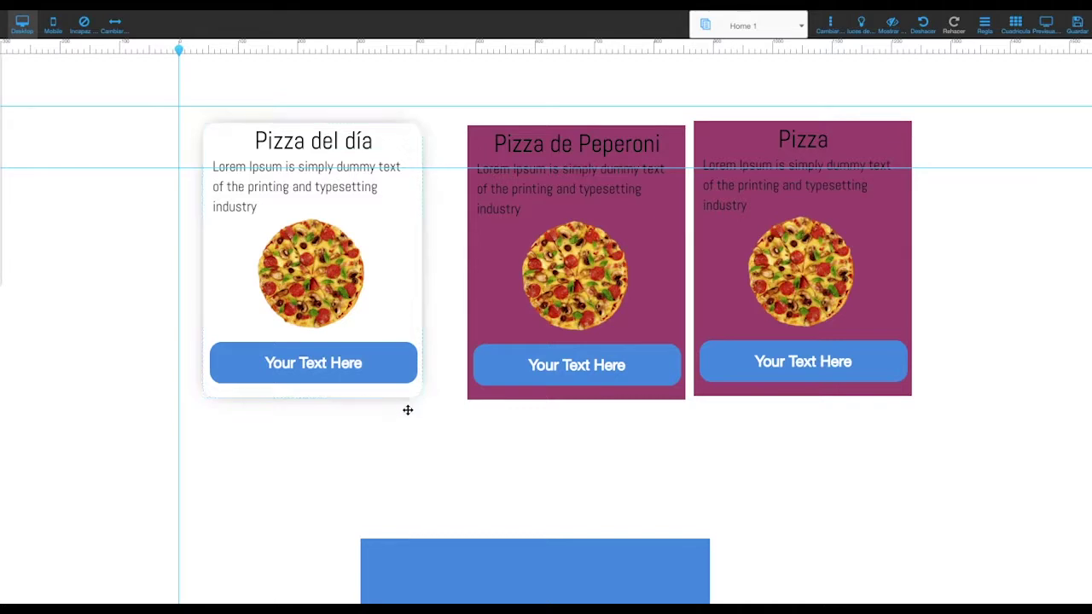
# Delete the blue box below the pizza cards.
pyautogui.scroll(-1, 406, 444)
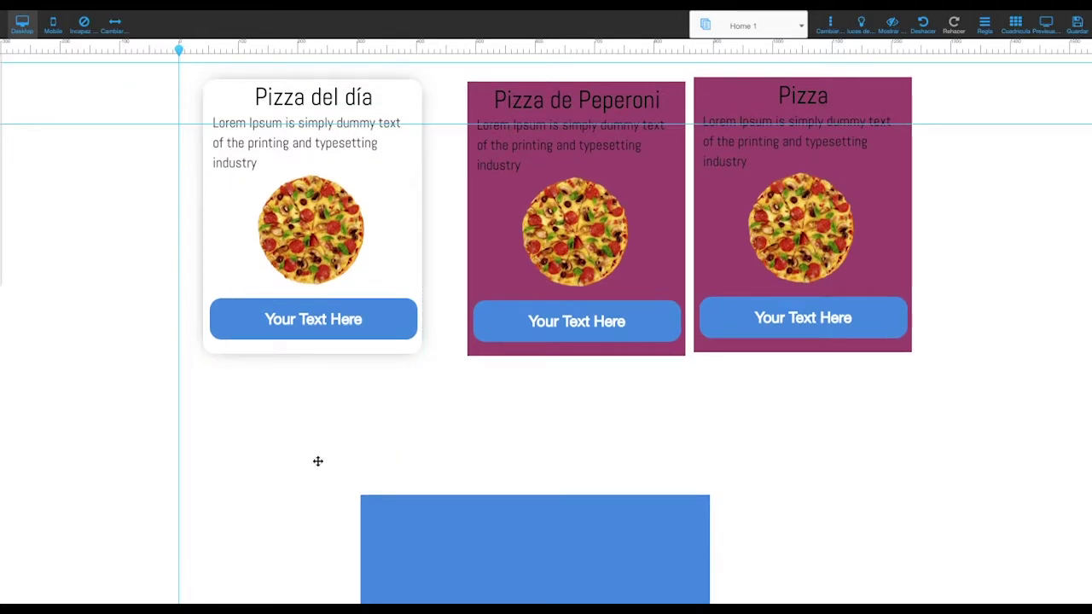
pyautogui.press('Delete')
pyautogui.scroll(-1, 541, 353)
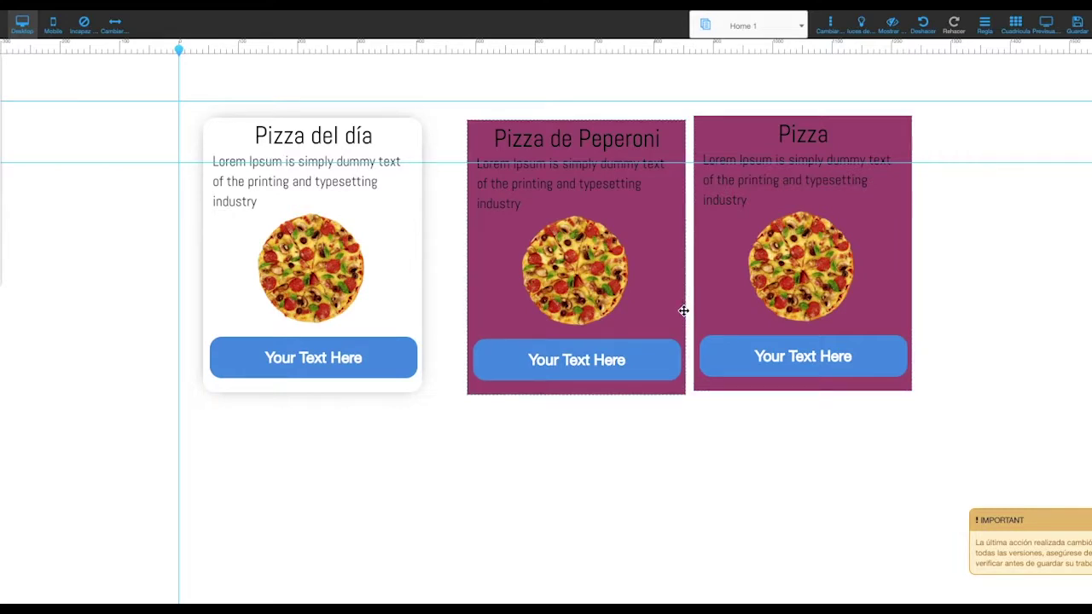
# Insert a blue rectangular box from the simple boxes collection.
pyautogui.scroll(-1, 683, 311)
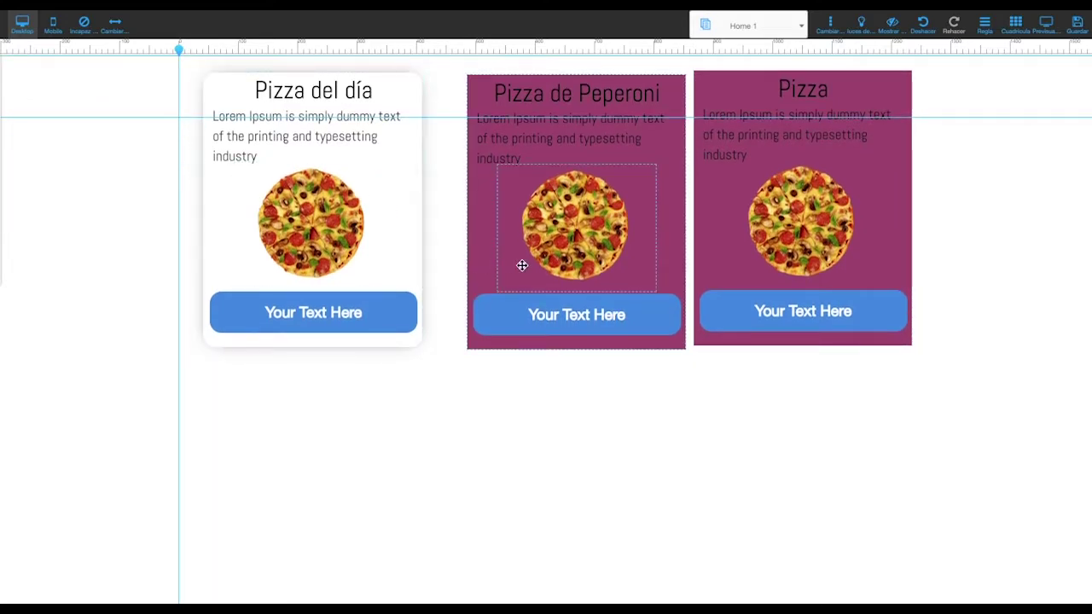
pyautogui.scroll(-1, 666, 265)
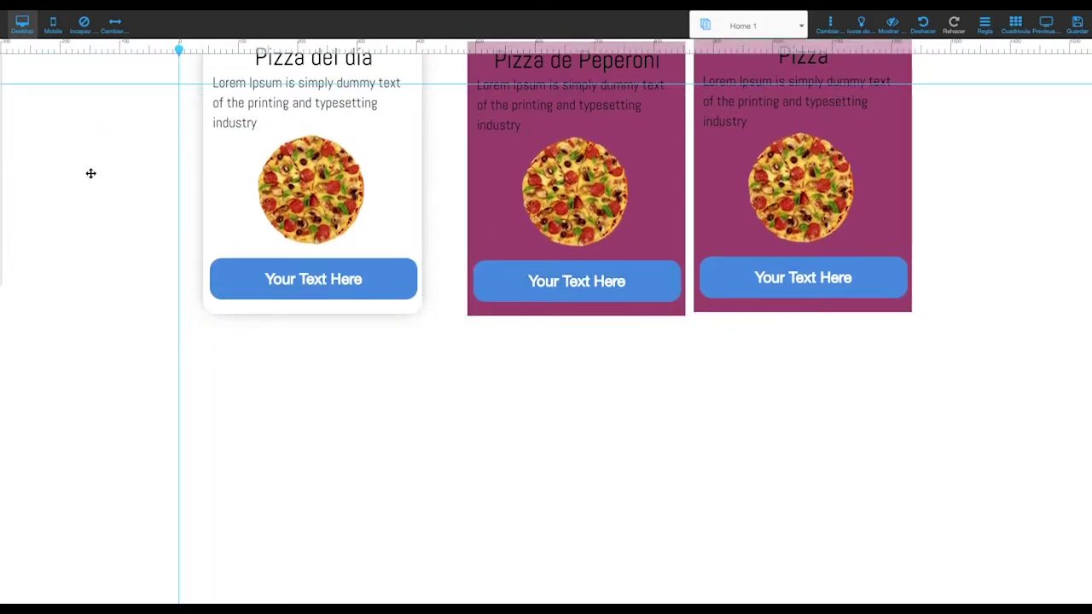
pyautogui.moveTo(3, 213)
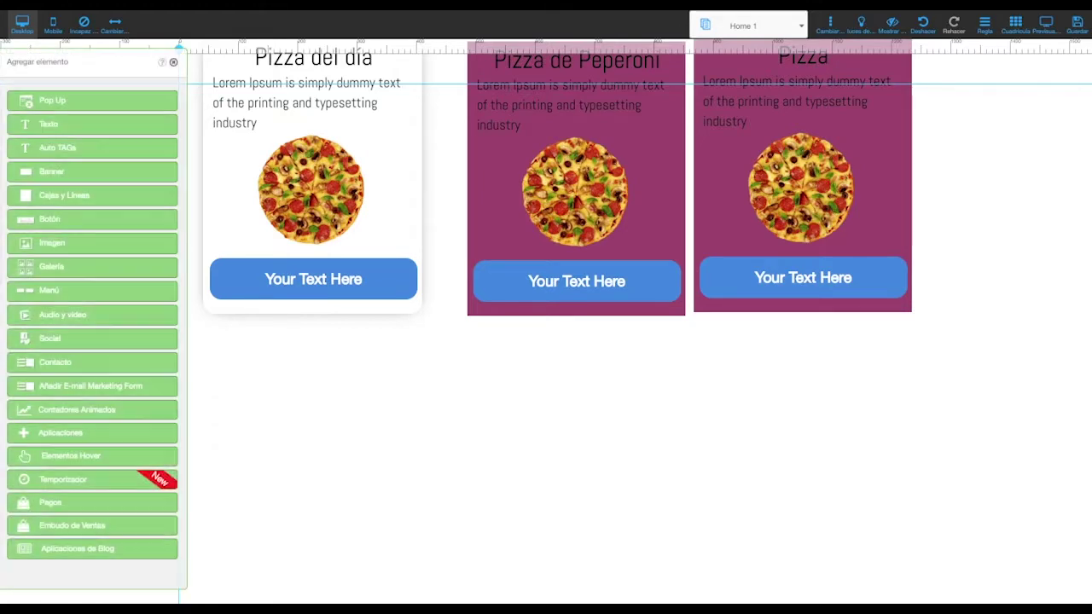
pyautogui.click(66, 198)
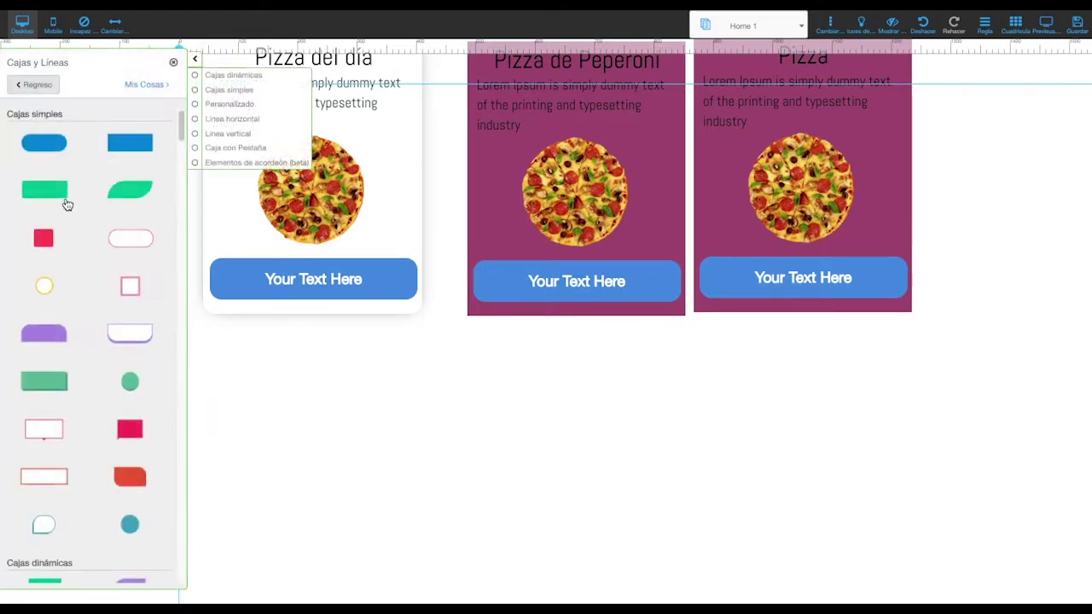
pyautogui.click(134, 147)
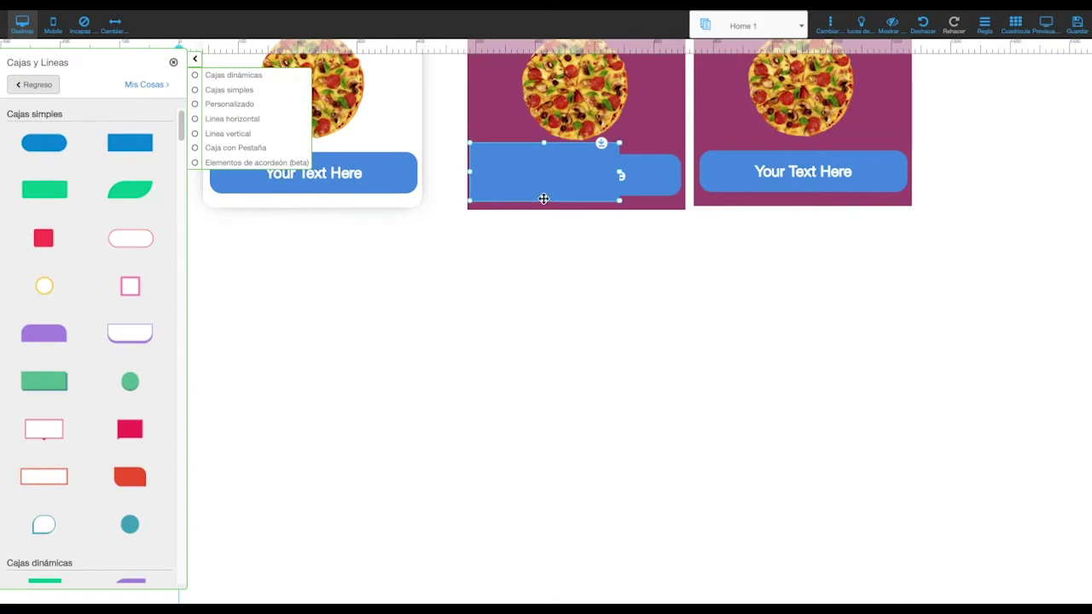
# Move the new blue box below the pizza cards and enlarge it to about 473 wide by 324 high.
pyautogui.moveTo(545, 198); pyautogui.dragTo(548, 368)
pyautogui.moveTo(473, 348); pyautogui.dragTo(341, 338)
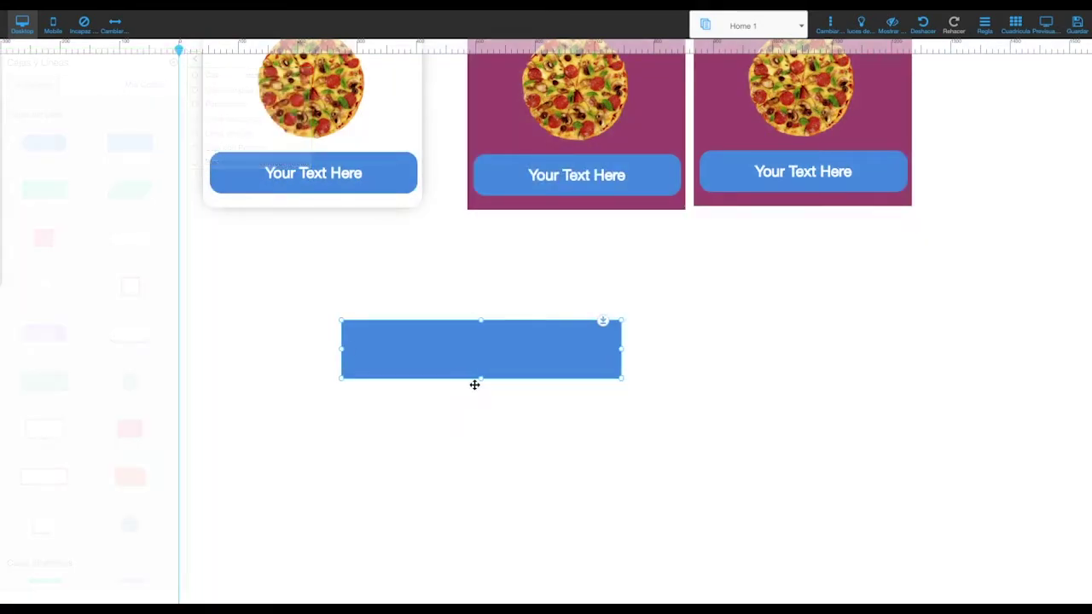
pyautogui.moveTo(480, 380); pyautogui.dragTo(480, 513)
# Set the blue octopus picture from the personal image archive as the new box's interior background image.
pyautogui.rightClick(482, 409)
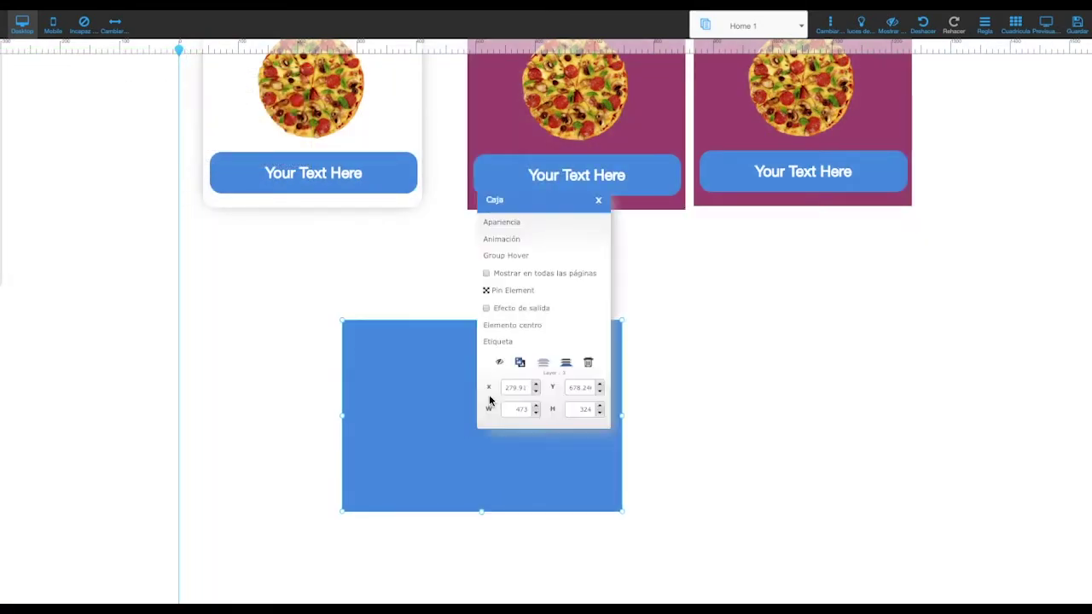
pyautogui.click(517, 224)
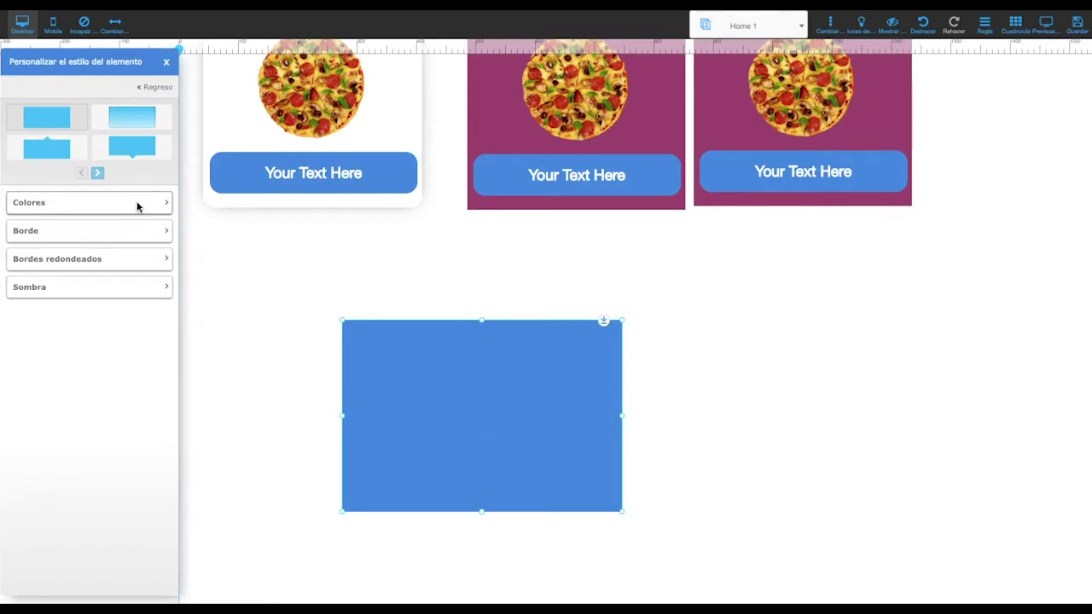
pyautogui.click(136, 204)
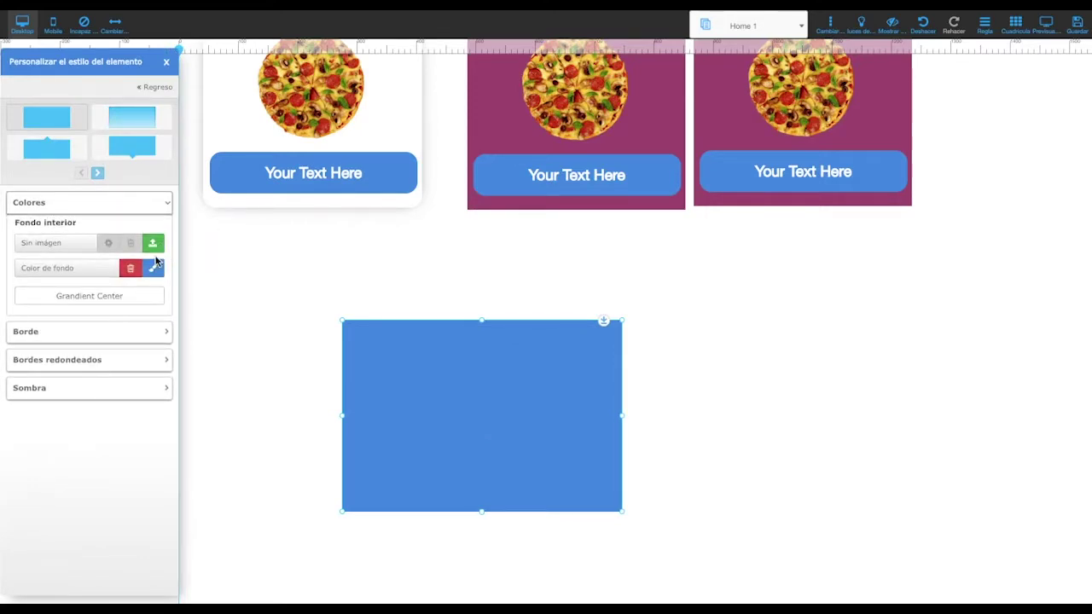
pyautogui.click(154, 246)
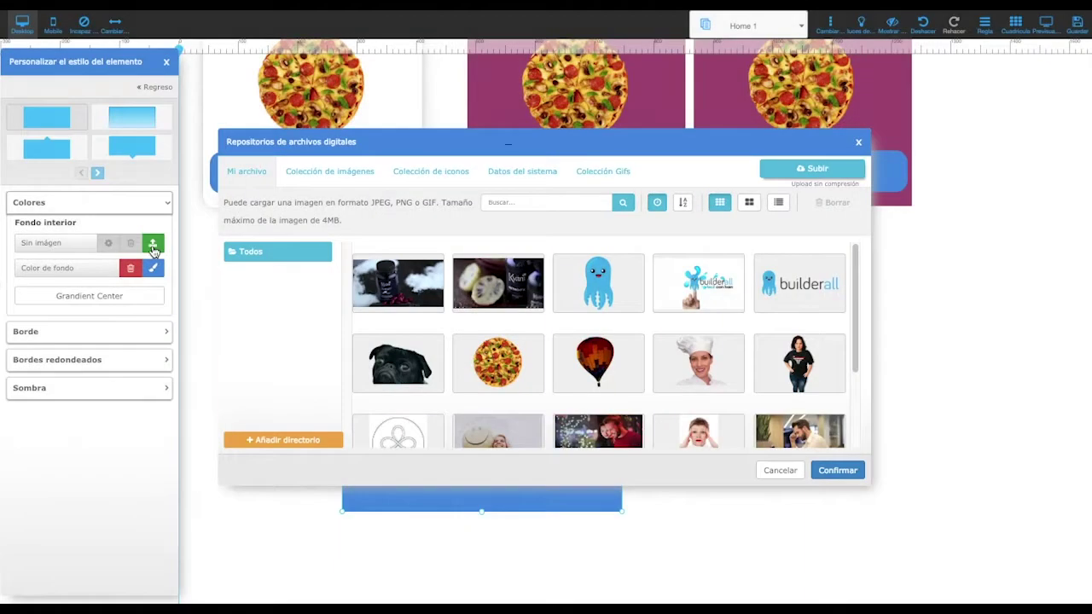
pyautogui.click(600, 277)
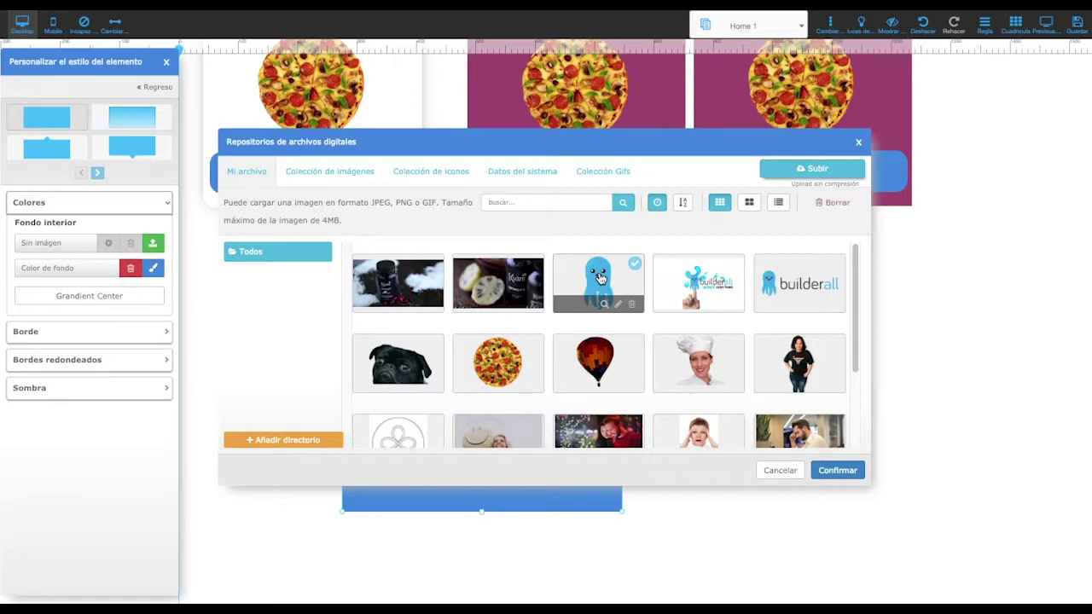
pyautogui.click(833, 471)
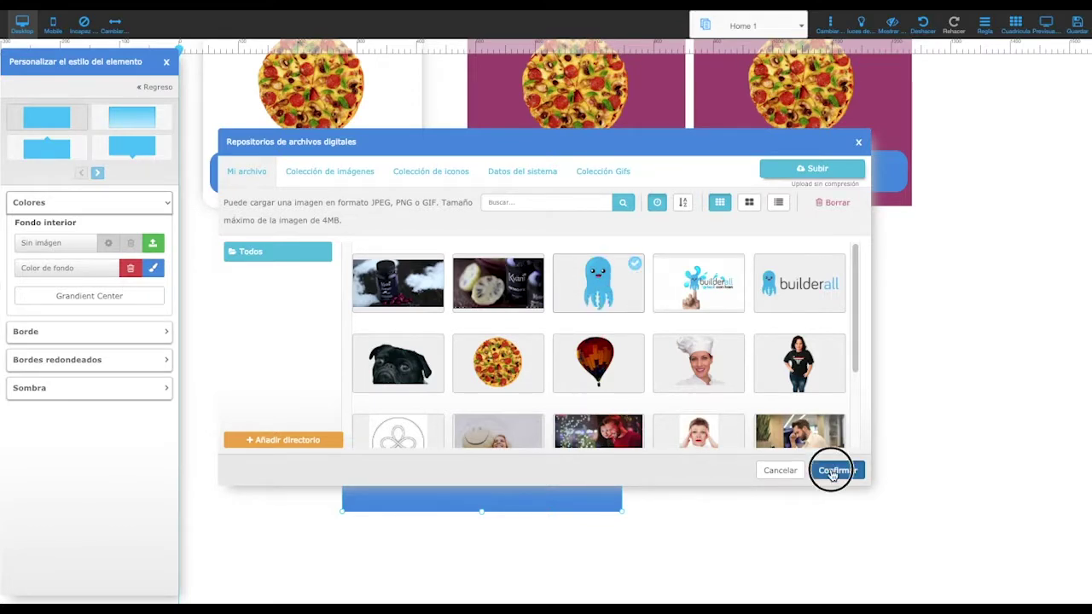
# Move the octopus box slightly closer to the pizza cards and show its background image at original size, centred and without repetition.
pyautogui.moveTo(495, 363); pyautogui.dragTo(516, 314)
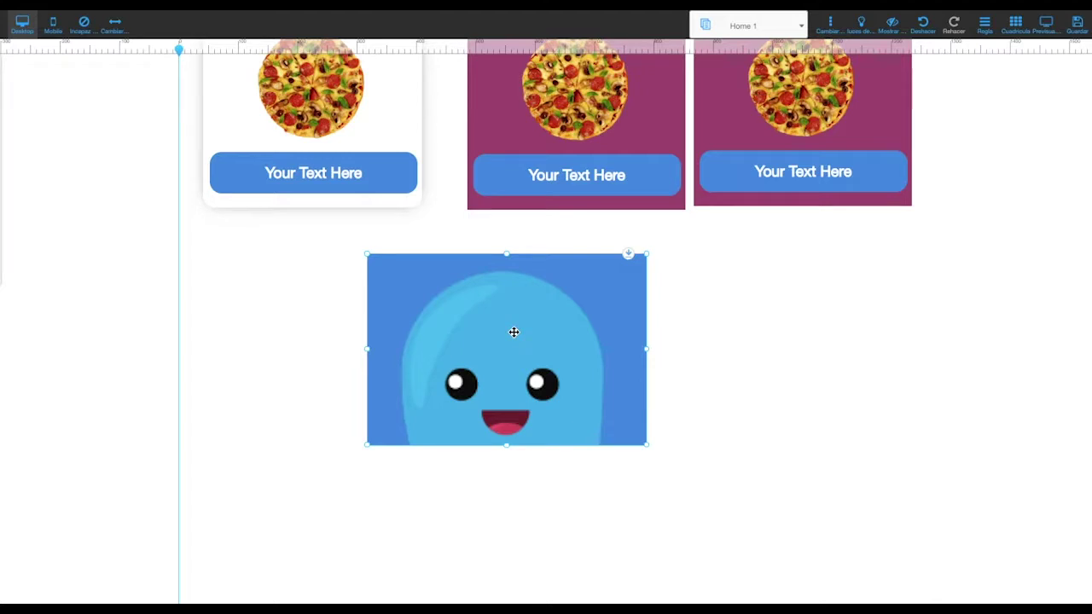
pyautogui.rightClick(513, 332)
pyautogui.click(526, 222)
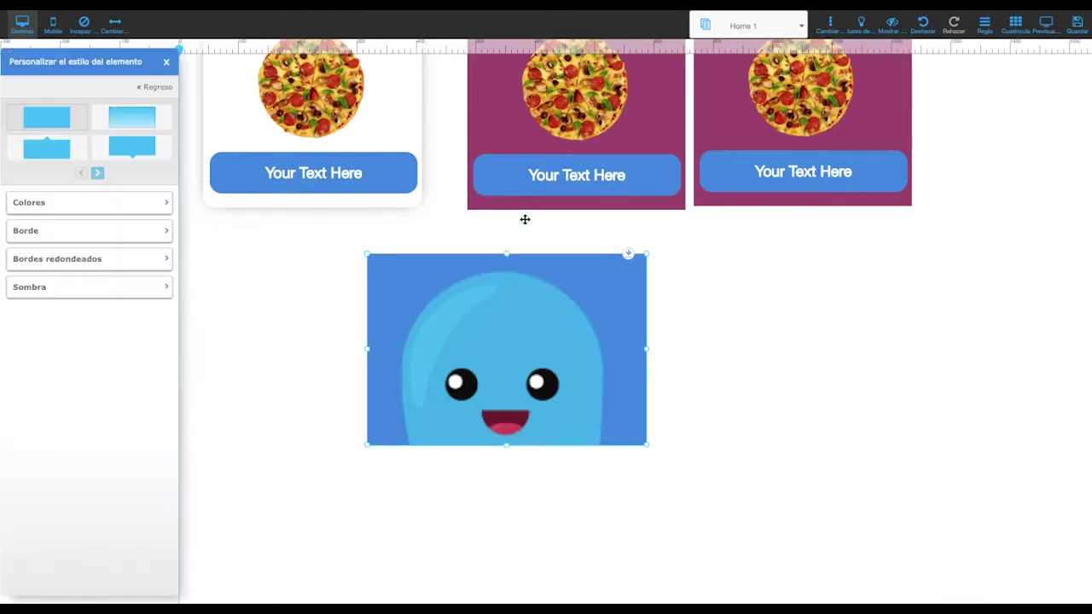
pyautogui.click(154, 202)
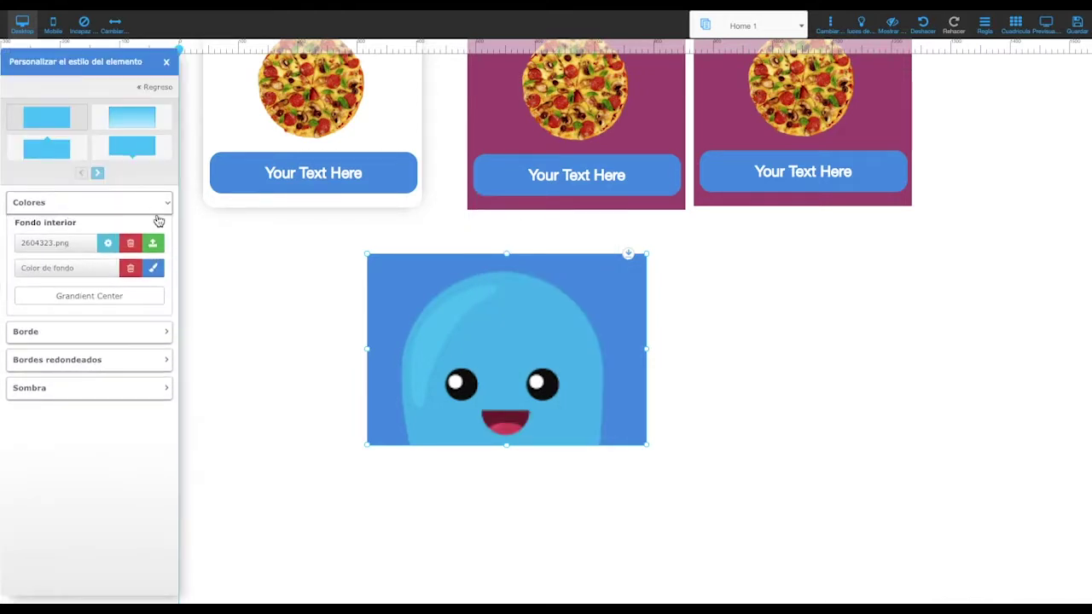
pyautogui.click(107, 244)
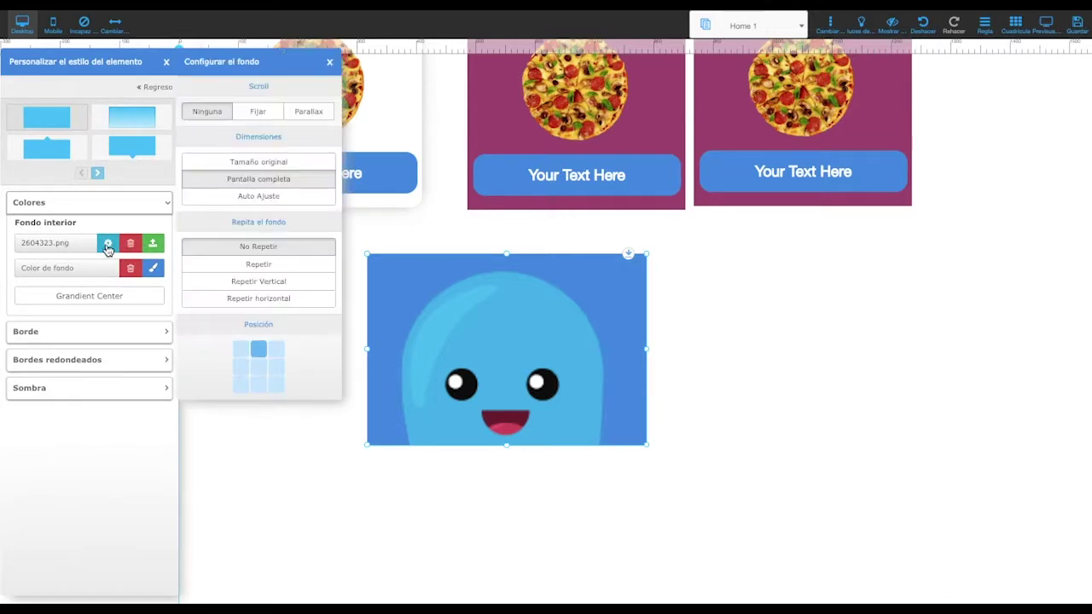
pyautogui.click(273, 164)
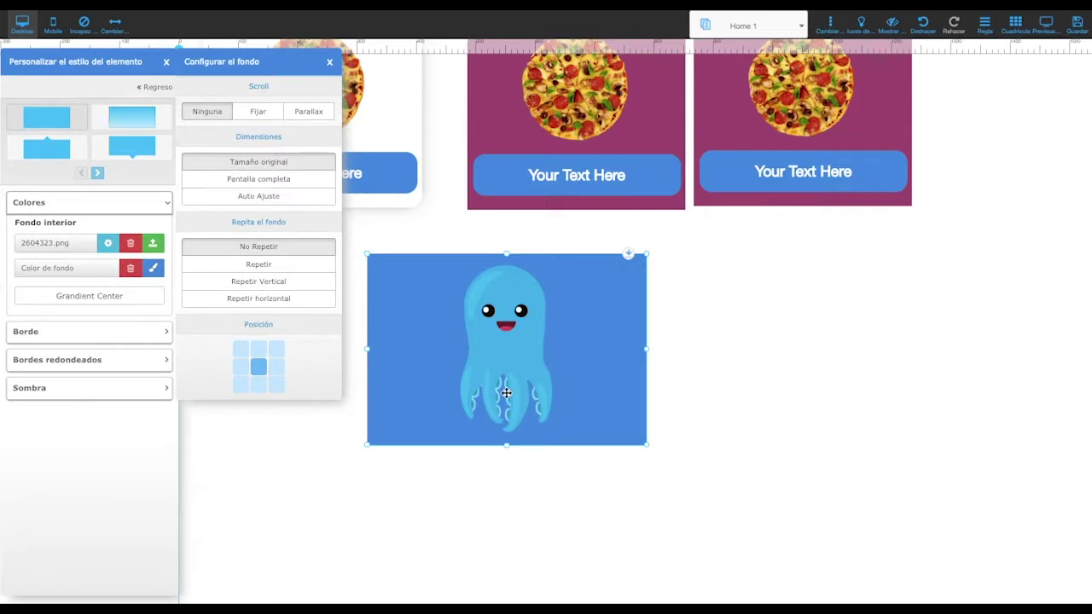
pyautogui.click(236, 195)
pyautogui.click(263, 164)
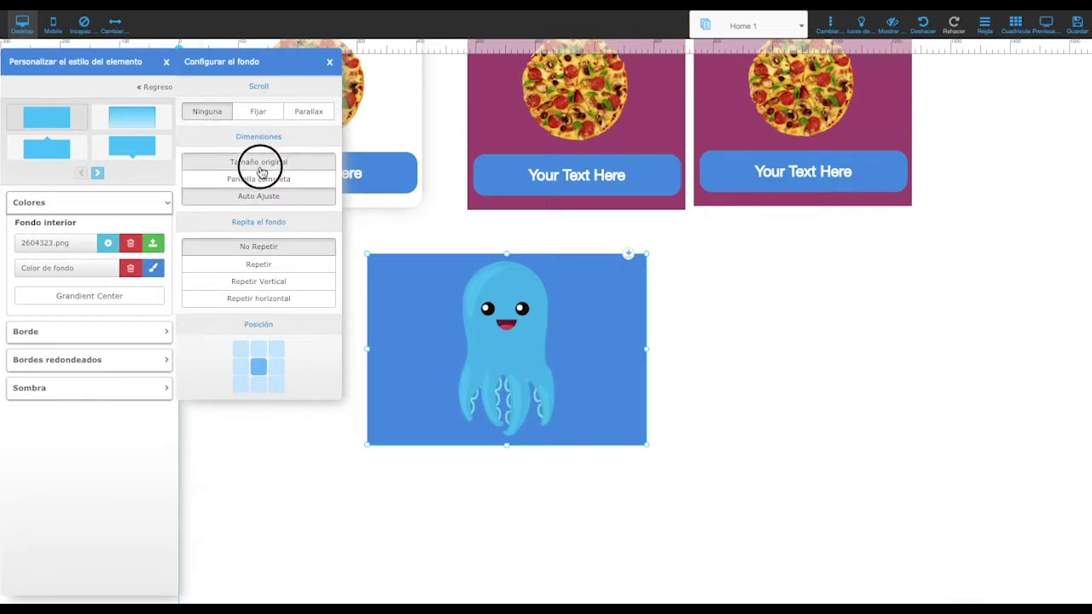
# Enlarge the octopus box to 354 high, reposition it below the cards and pull the white card's pizza picture out beside it.
pyautogui.moveTo(495, 349); pyautogui.dragTo(559, 399)
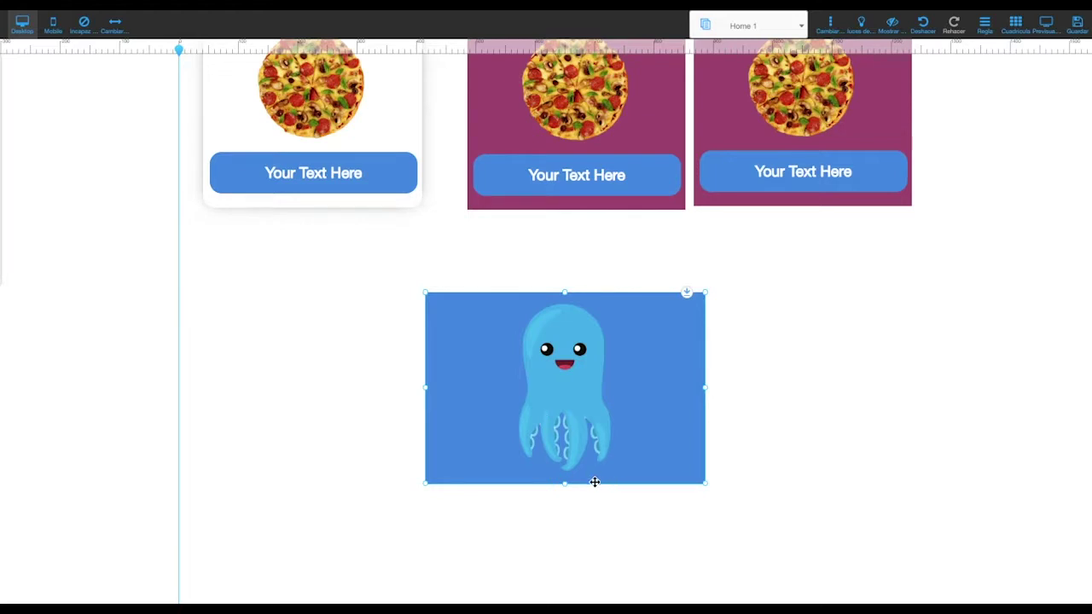
pyautogui.moveTo(568, 489)
pyautogui.mouseDown()
pyautogui.moveTo(597, 384)
pyautogui.moveTo(579, 501)
pyautogui.mouseUp()
pyautogui.moveTo(287, 108); pyautogui.dragTo(881, 429)
pyautogui.moveTo(691, 401); pyautogui.dragTo(574, 400)
# Move the loose pizza picture around the free area beside the octopus box and return it to the white card.
pyautogui.click(853, 414)
pyautogui.moveTo(853, 414); pyautogui.dragTo(853, 362)
pyautogui.moveTo(772, 347); pyautogui.dragTo(697, 419)
pyautogui.moveTo(698, 376); pyautogui.dragTo(753, 404)
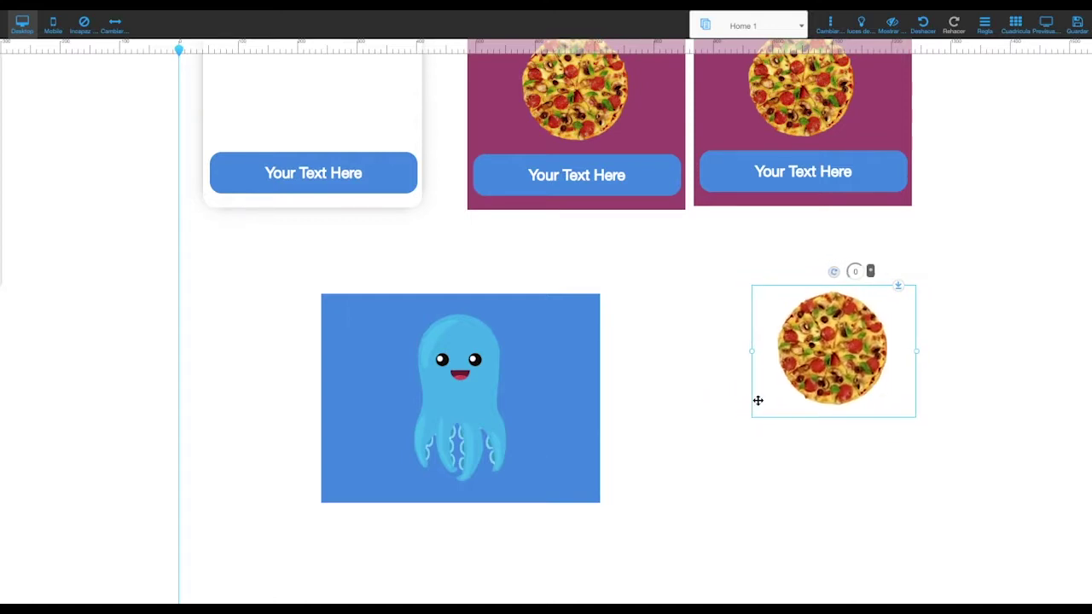
pyautogui.moveTo(825, 361); pyautogui.dragTo(307, 106)
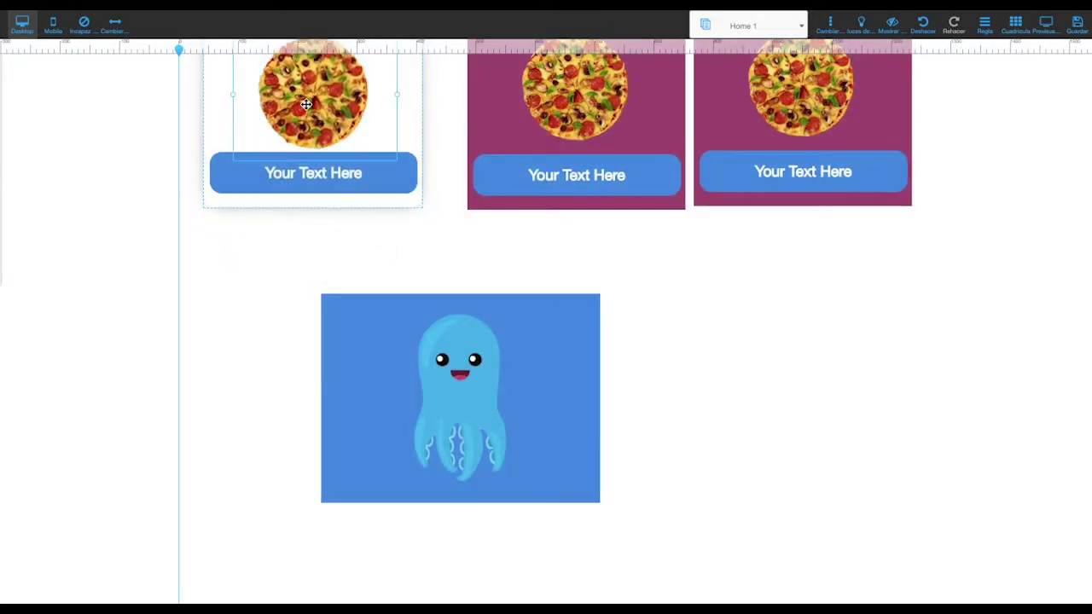
# Try several swatches for the octopus box's background colour and settle on the dark magenta that matches the pizza cards.
pyautogui.click(437, 362)
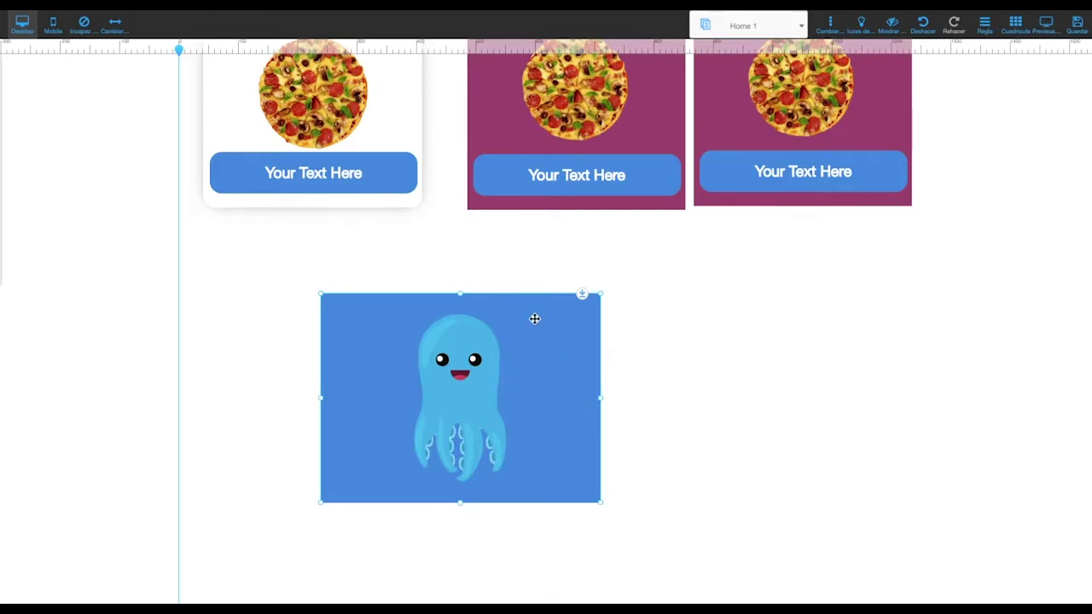
pyautogui.rightClick(552, 378)
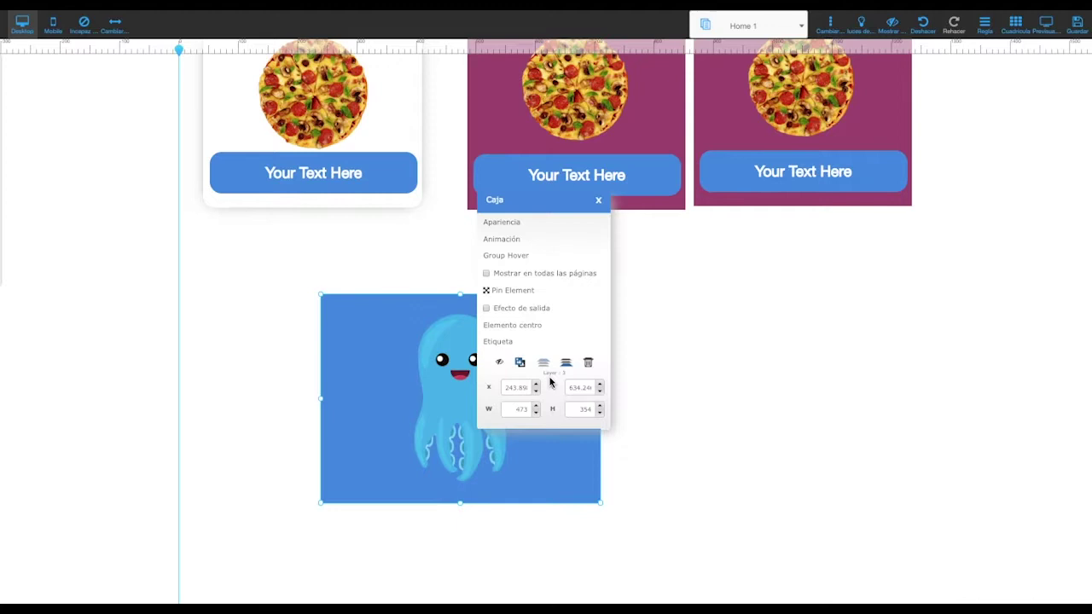
pyautogui.click(500, 223)
pyautogui.click(161, 205)
pyautogui.click(152, 268)
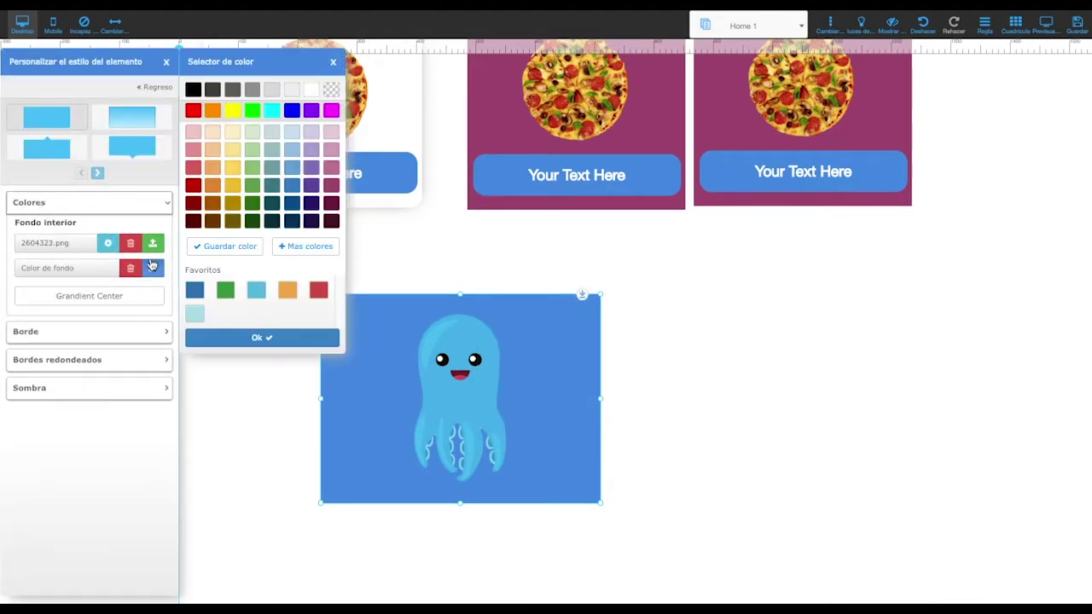
pyautogui.click(232, 203)
pyautogui.click(273, 170)
pyautogui.click(296, 154)
pyautogui.click(293, 171)
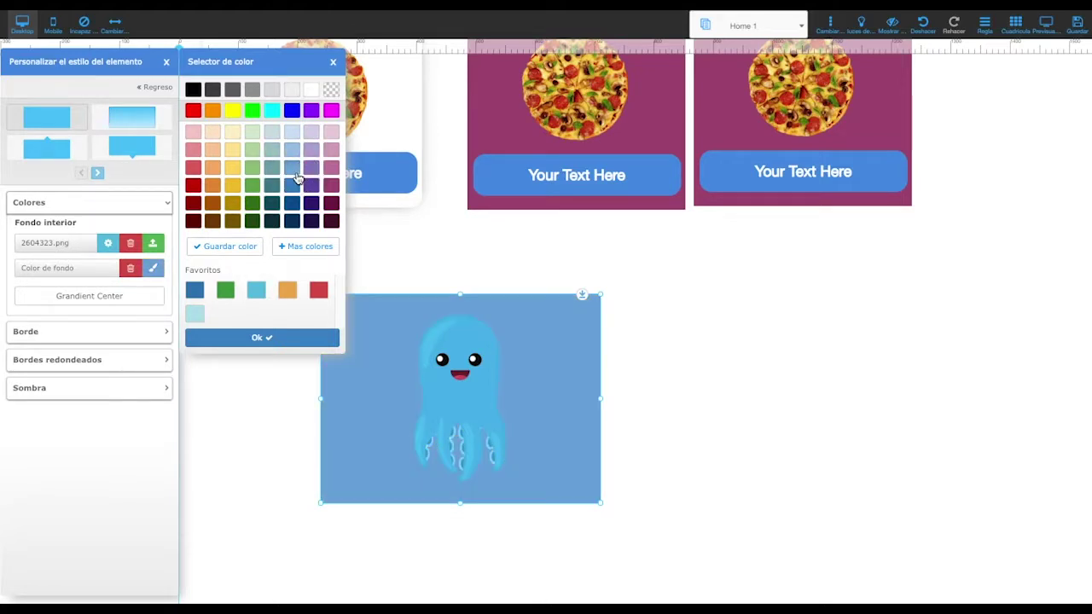
pyautogui.click(292, 188)
pyautogui.click(290, 204)
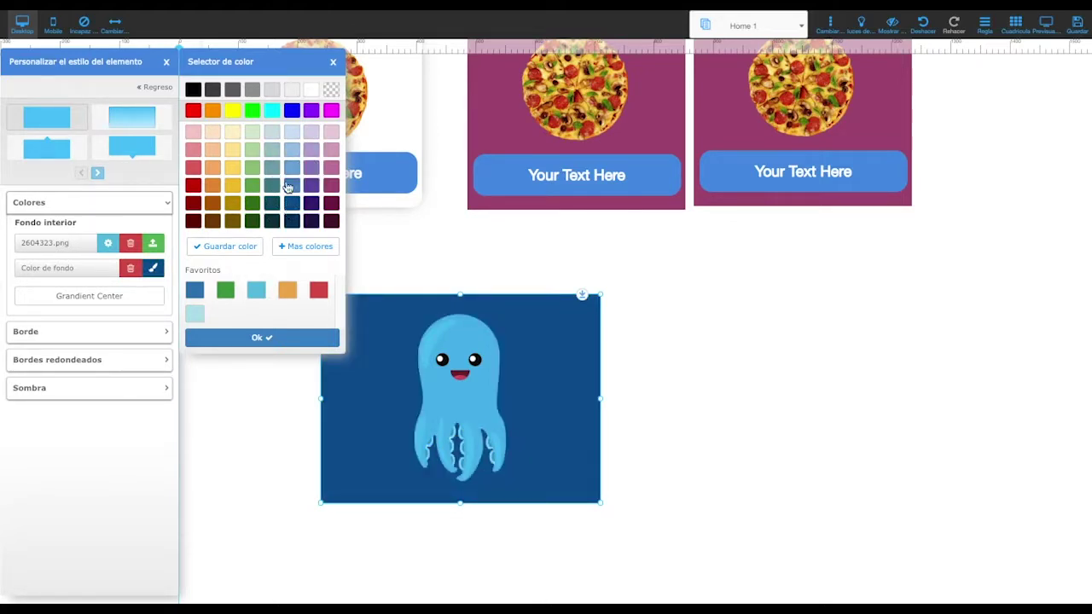
pyautogui.click(294, 145)
pyautogui.click(312, 140)
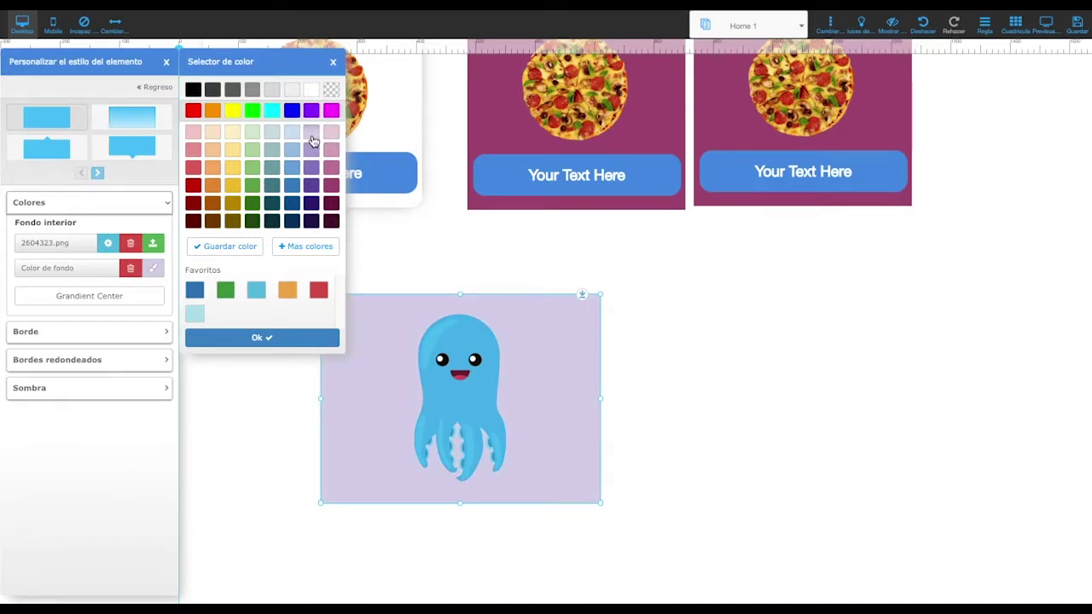
pyautogui.click(335, 188)
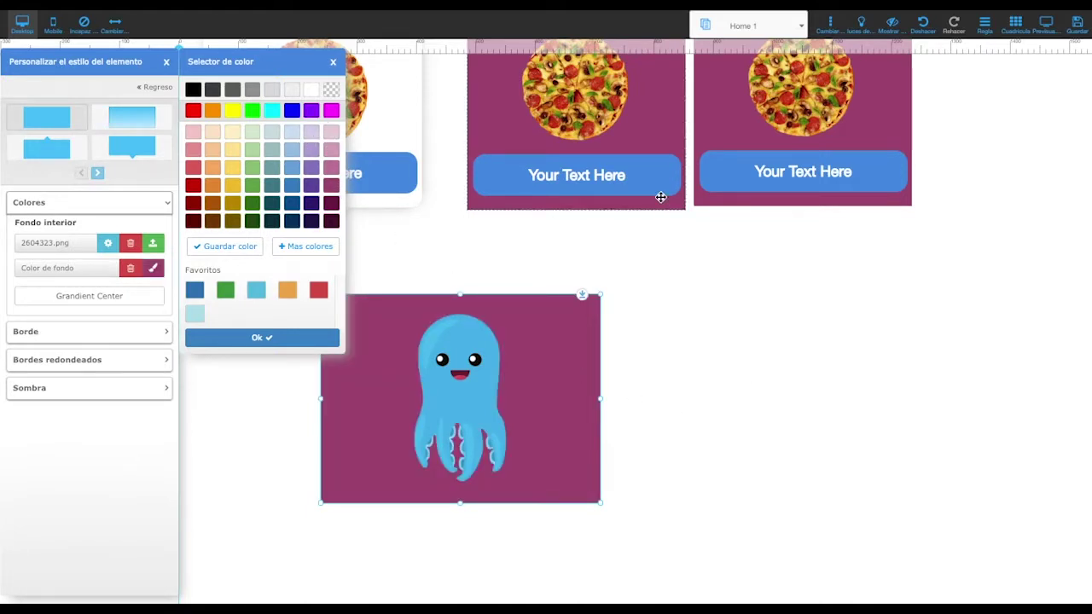
pyautogui.click(571, 404)
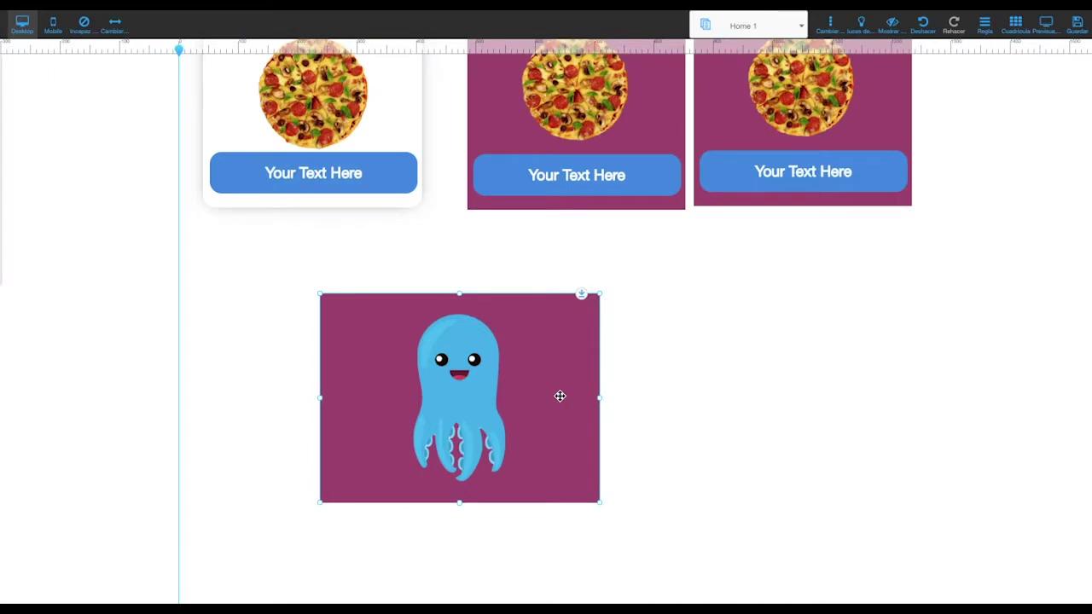
# Replace the box's interior background image with the photo of the couple at a laptop from the personal archive.
pyautogui.rightClick(559, 396)
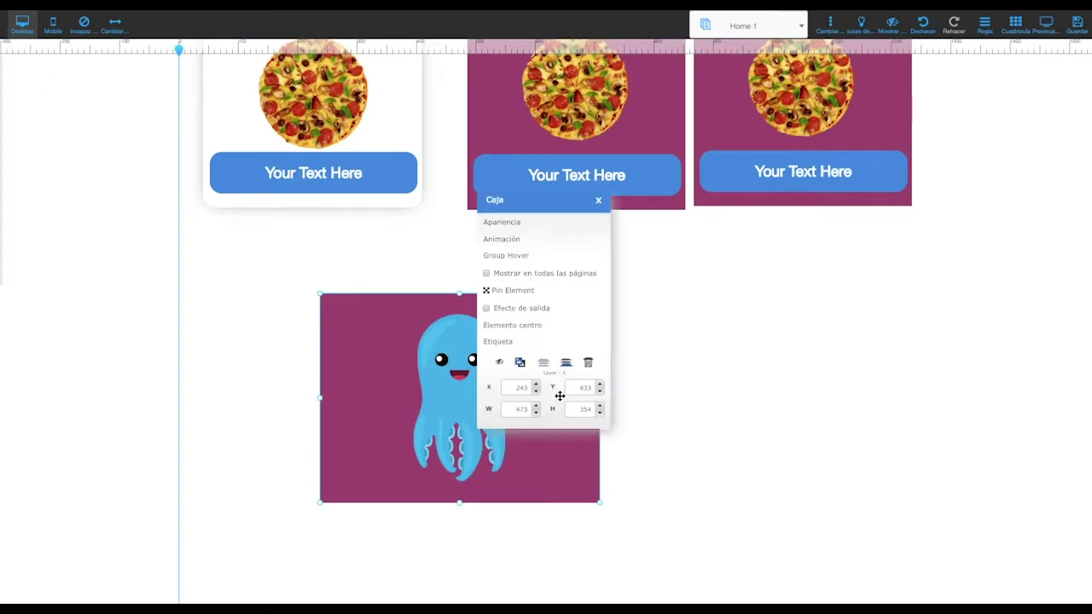
pyautogui.click(514, 224)
pyautogui.click(137, 202)
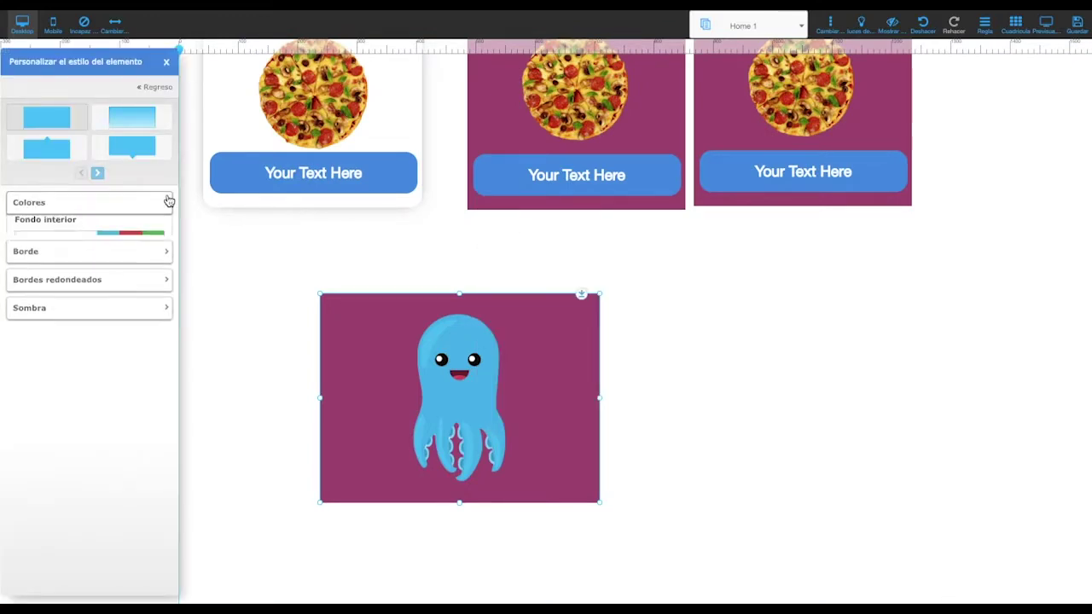
pyautogui.click(152, 247)
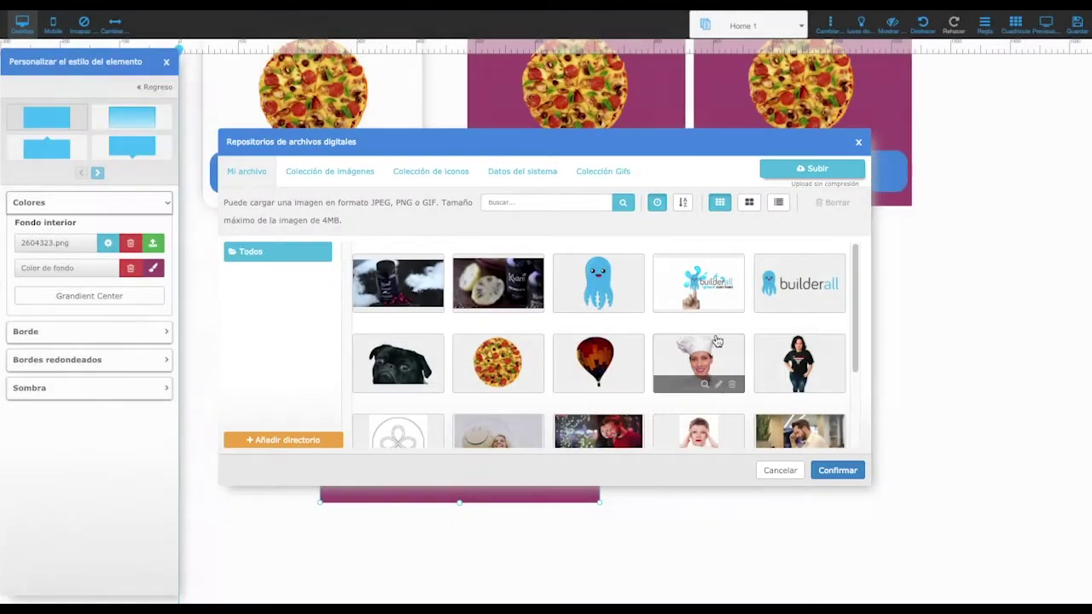
pyautogui.scroll(-2, 710, 369)
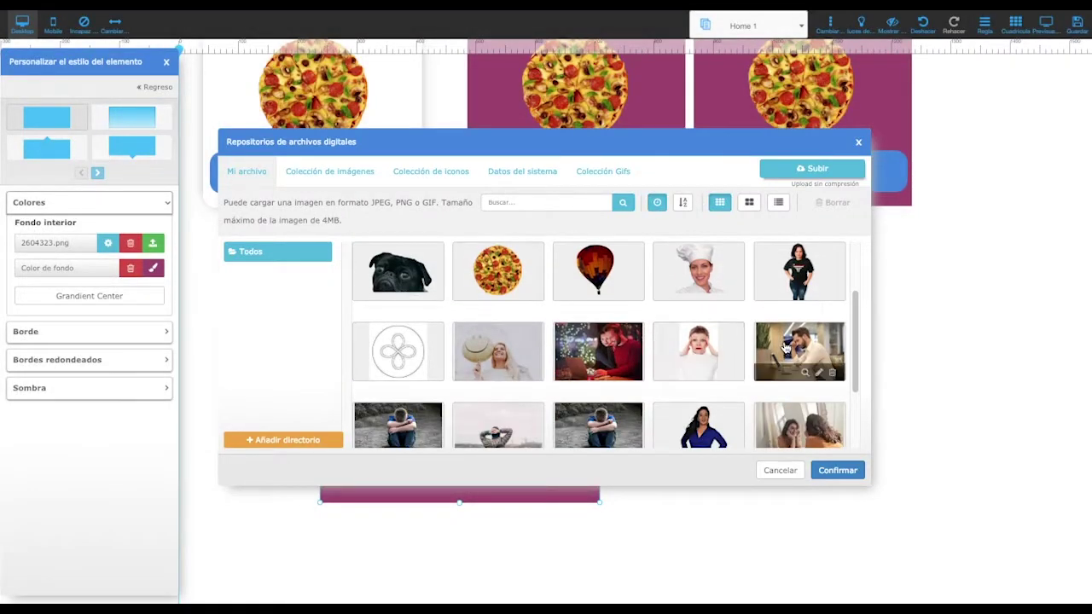
pyautogui.scroll(-1, 606, 354)
pyautogui.click(573, 325)
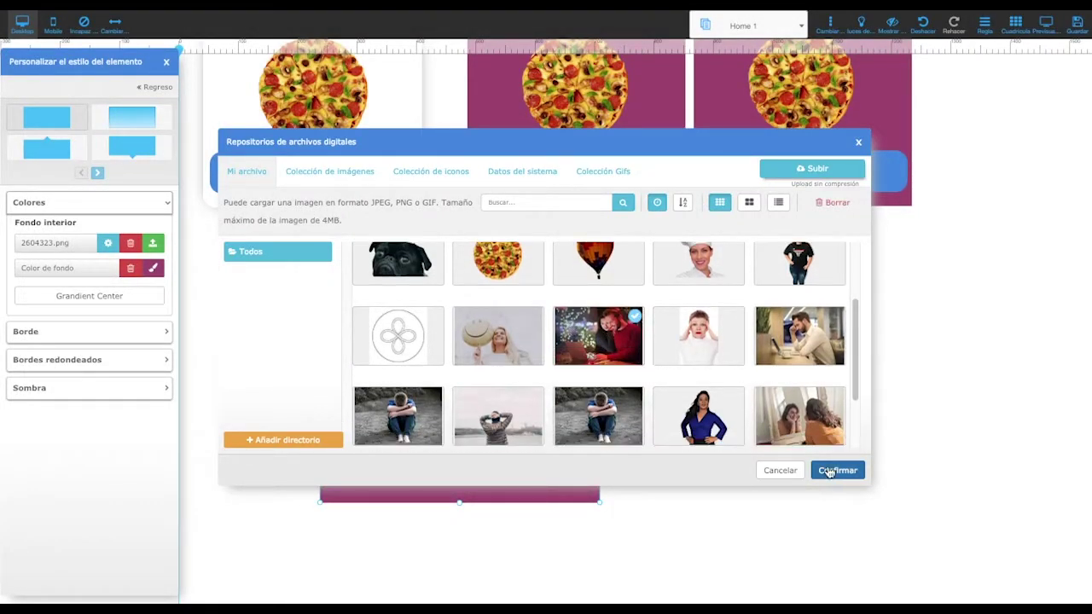
pyautogui.click(833, 470)
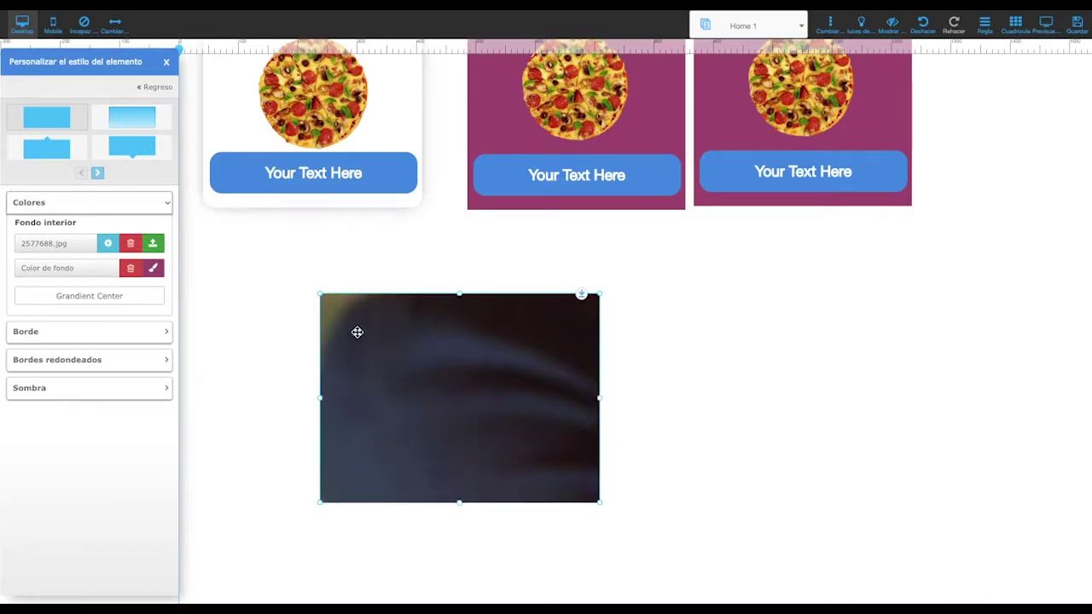
# Set the couple photo's background dimensions to Auto Ajuste.
pyautogui.click(106, 245)
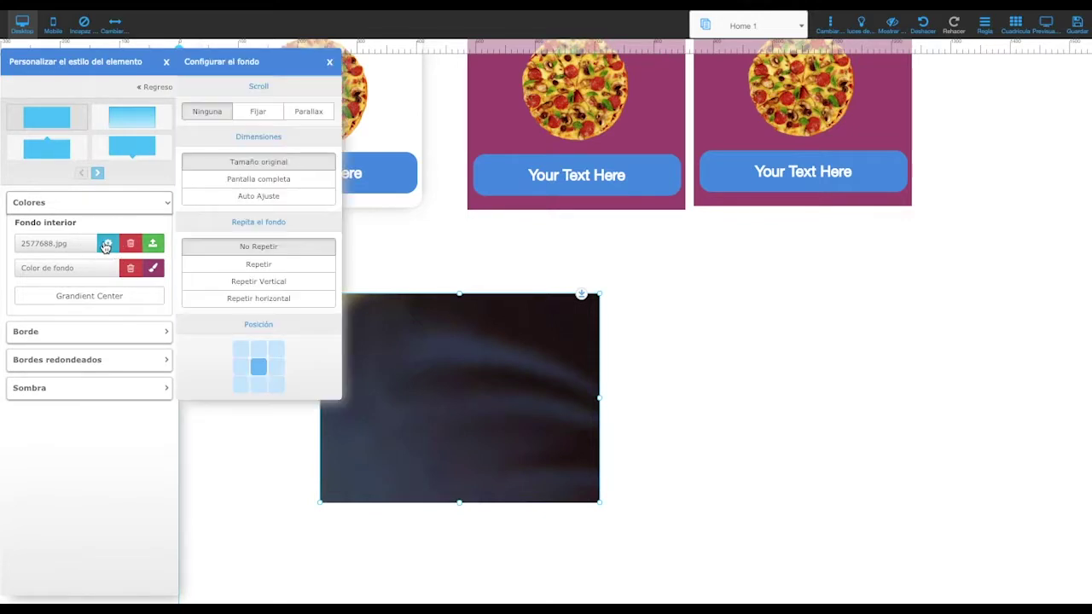
pyautogui.click(236, 195)
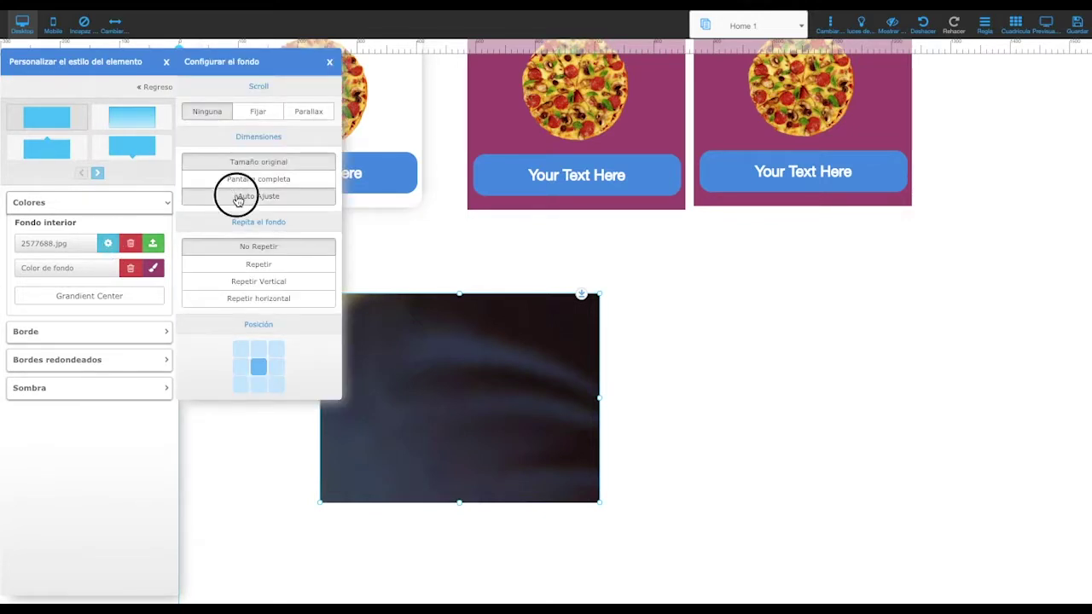
pyautogui.click(546, 421)
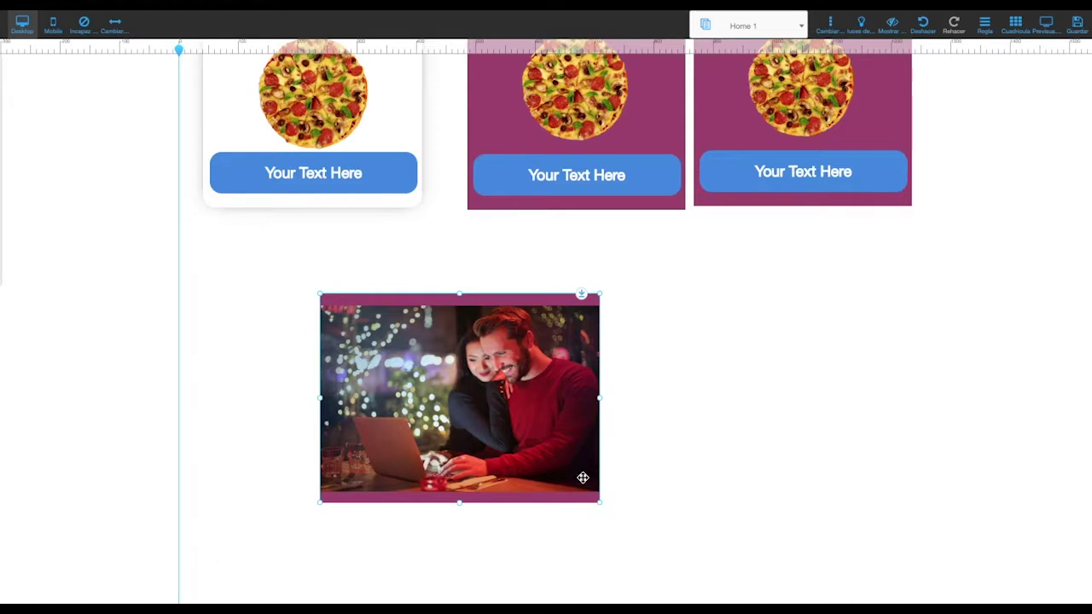
# Resize the couple photo box in several passes, ending at 1014 wide by 675 high so the photo fills it.
pyautogui.moveTo(603, 507)
pyautogui.mouseDown()
pyautogui.moveTo(614, 495)
pyautogui.moveTo(640, 500)
pyautogui.moveTo(629, 497)
pyautogui.moveTo(619, 520)
pyautogui.mouseUp()
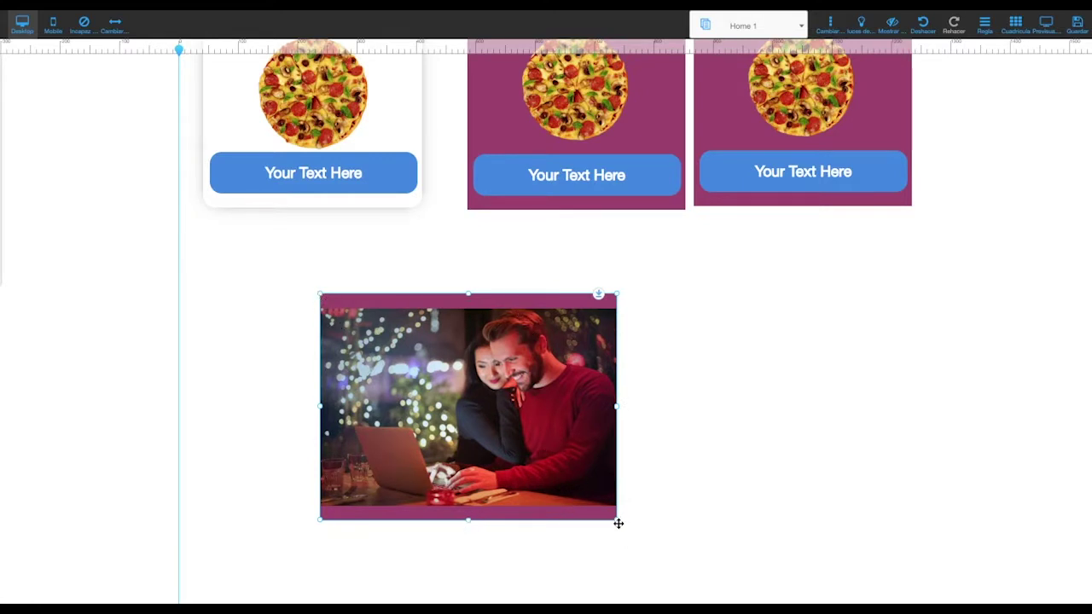
pyautogui.moveTo(618, 522); pyautogui.dragTo(398, 468)
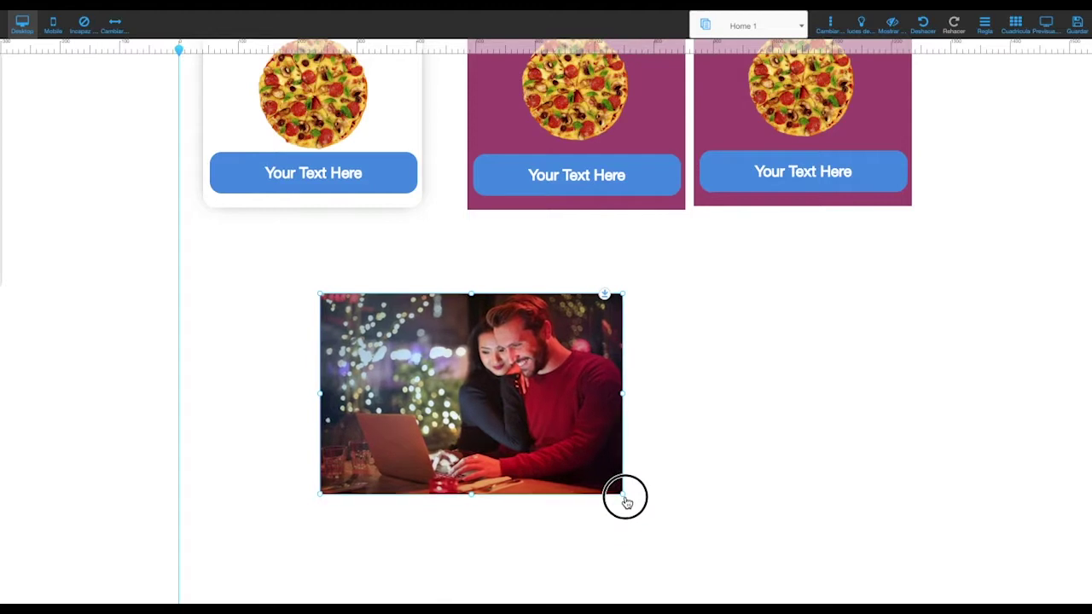
pyautogui.moveTo(632, 513); pyautogui.dragTo(777, 574)
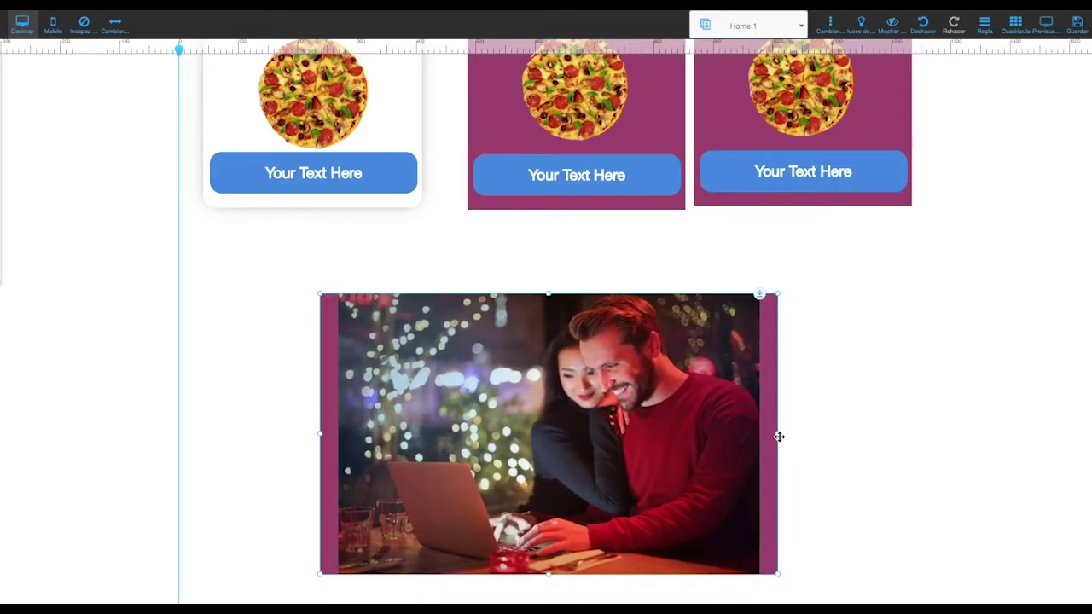
pyautogui.moveTo(779, 436); pyautogui.dragTo(921, 466)
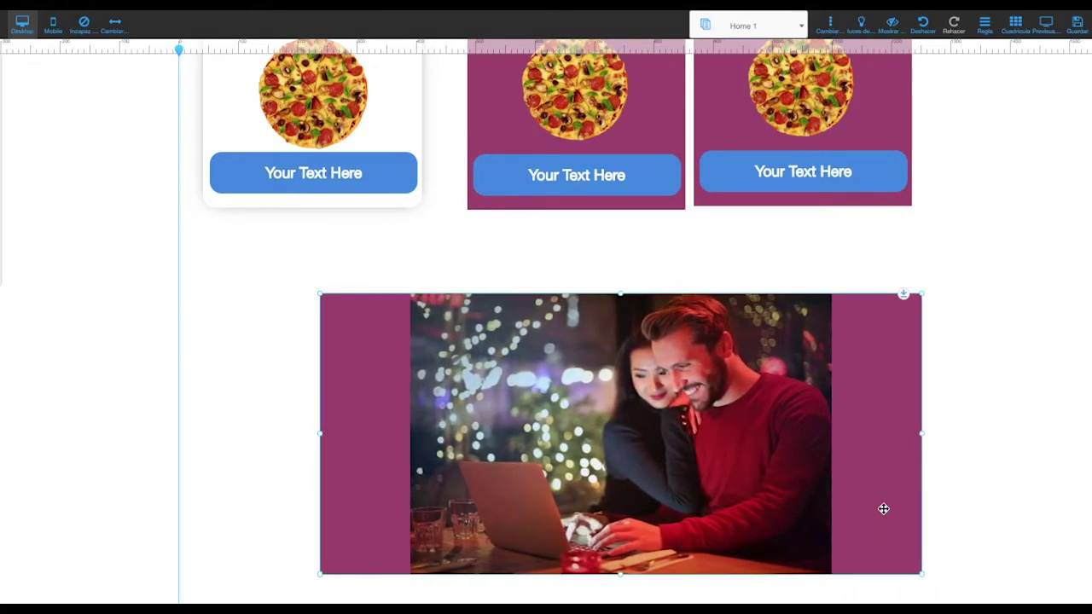
pyautogui.scroll(-2, 882, 509)
pyautogui.moveTo(623, 485); pyautogui.dragTo(626, 600)
# Replace the box's interior background image with the archive photo of the pensive man at a laptop and widen the box to about 1021.
pyautogui.click(597, 384)
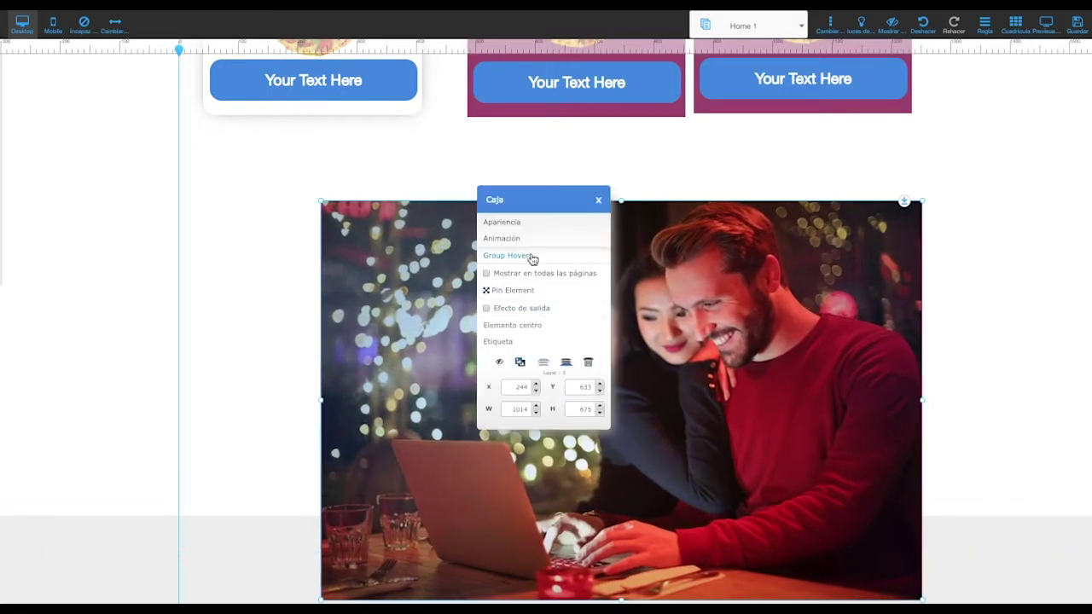
pyautogui.click(534, 227)
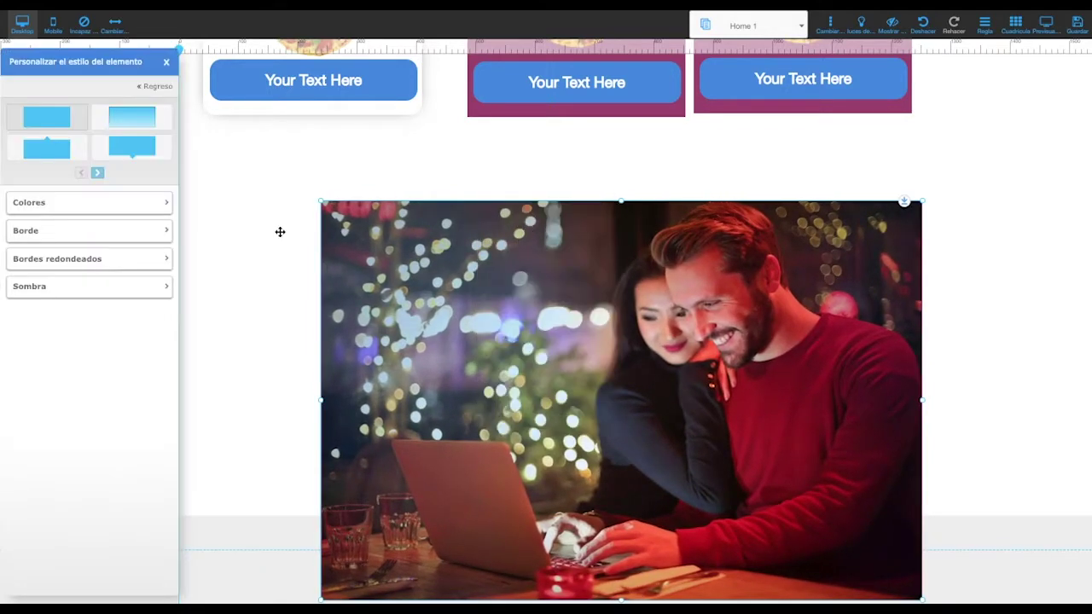
pyautogui.click(158, 204)
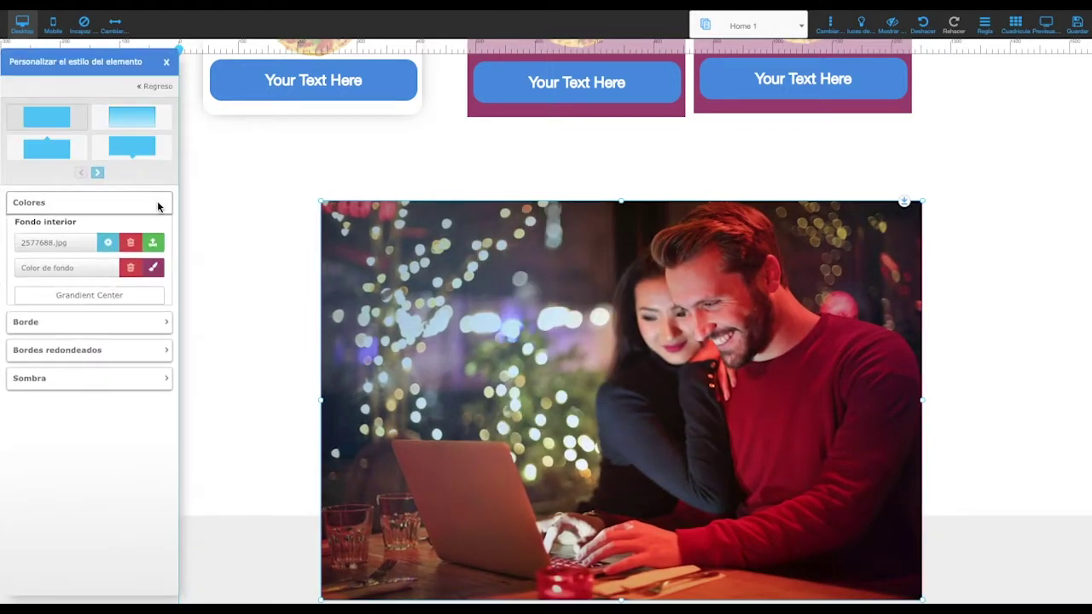
pyautogui.click(109, 244)
pyautogui.click(153, 243)
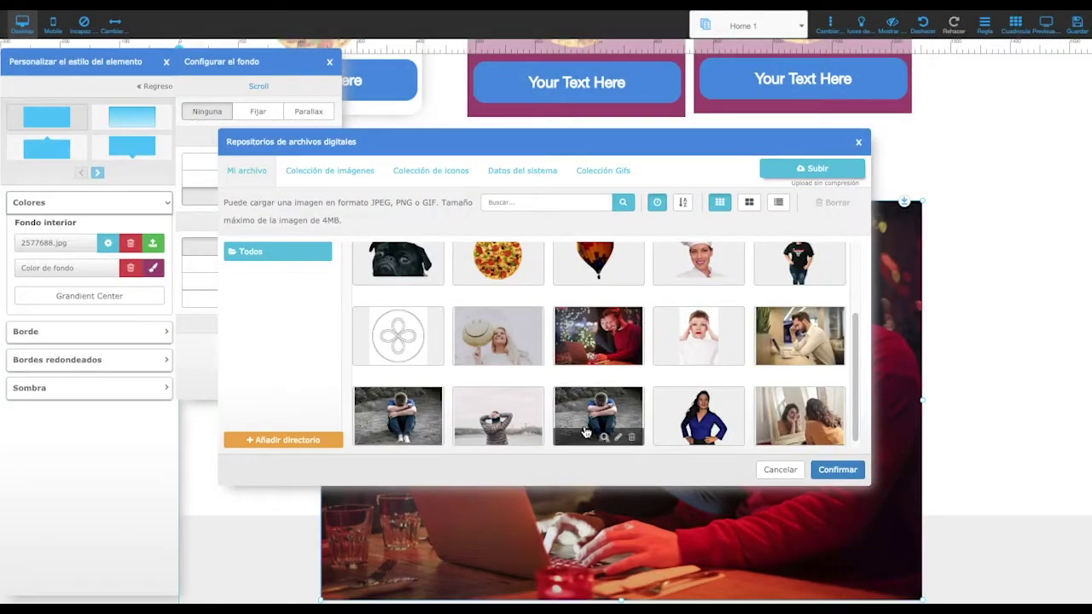
pyautogui.scroll(-2, 584, 430)
pyautogui.scroll(2, 584, 431)
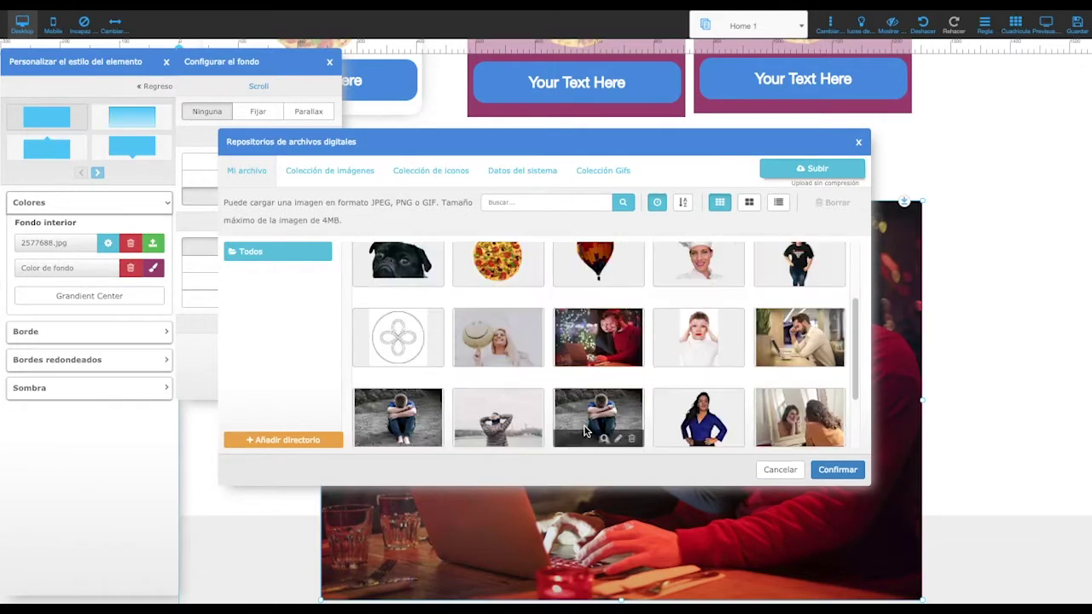
pyautogui.click(584, 431)
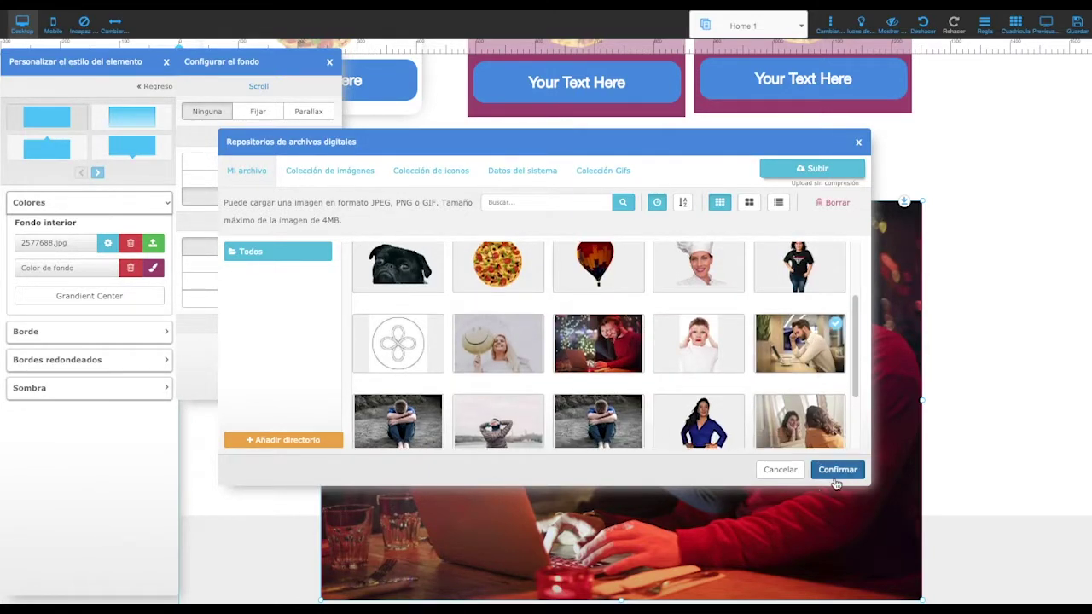
pyautogui.click(838, 469)
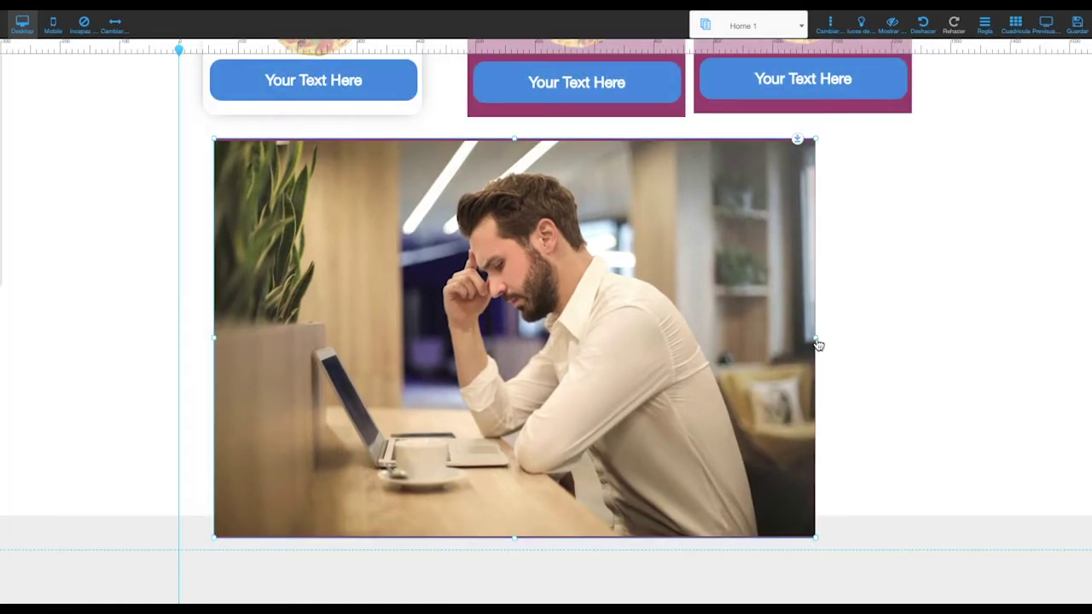
pyautogui.moveTo(818, 343); pyautogui.dragTo(821, 377)
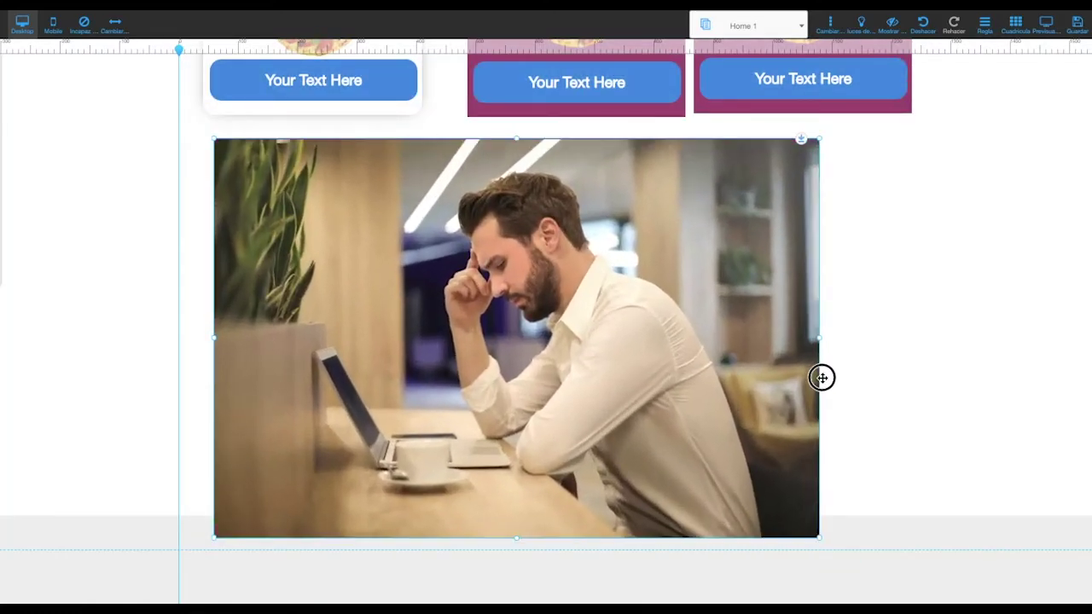
# Try Tamaño original for the man photo's background dimensions, settling on Pantalla completa.
pyautogui.click(549, 339)
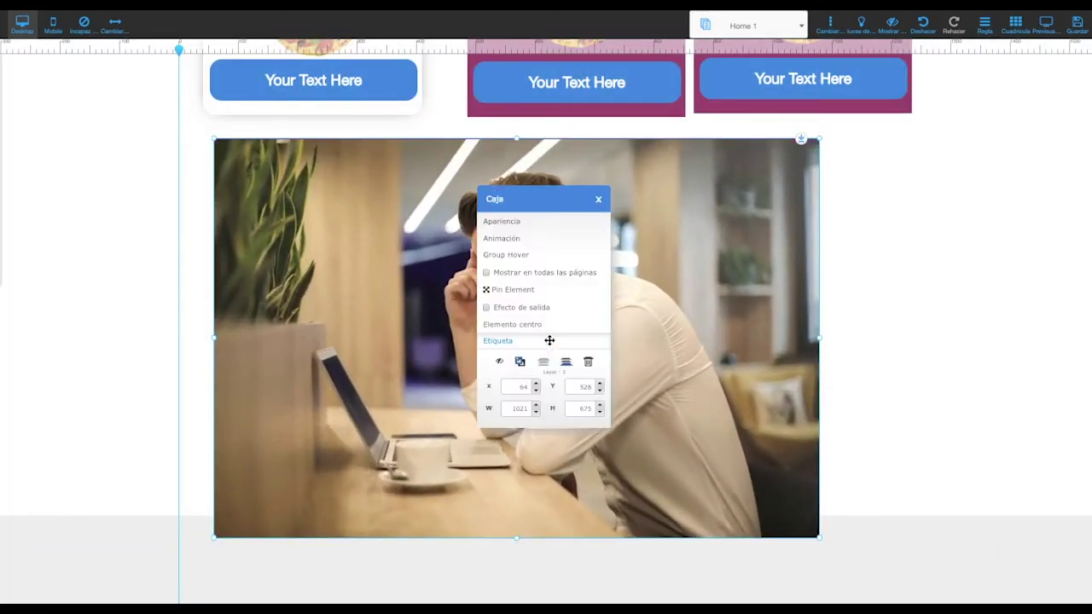
pyautogui.click(526, 229)
pyautogui.click(102, 205)
pyautogui.click(108, 243)
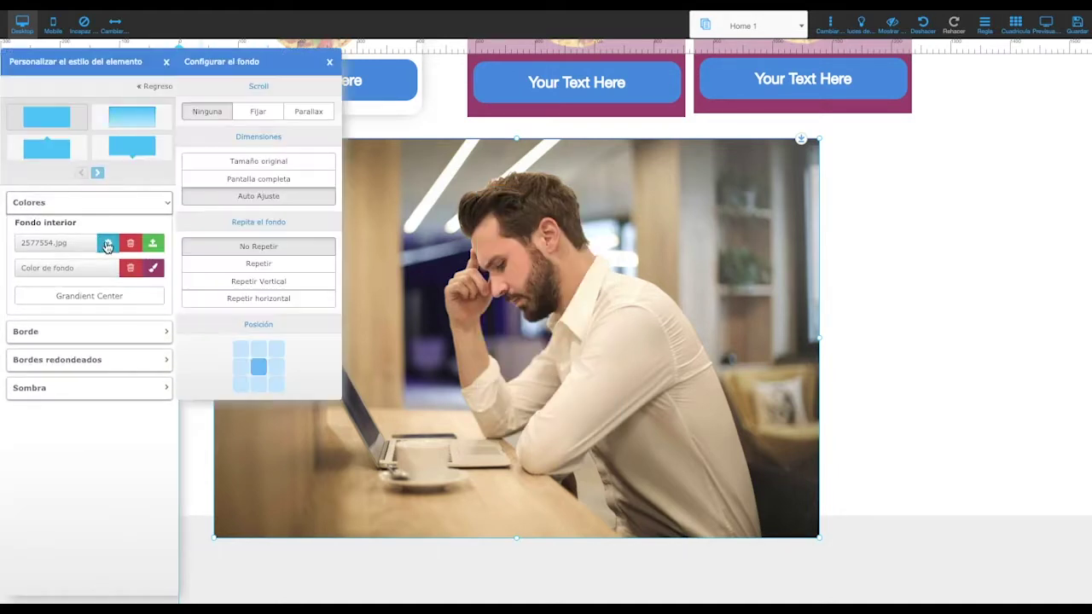
pyautogui.click(265, 162)
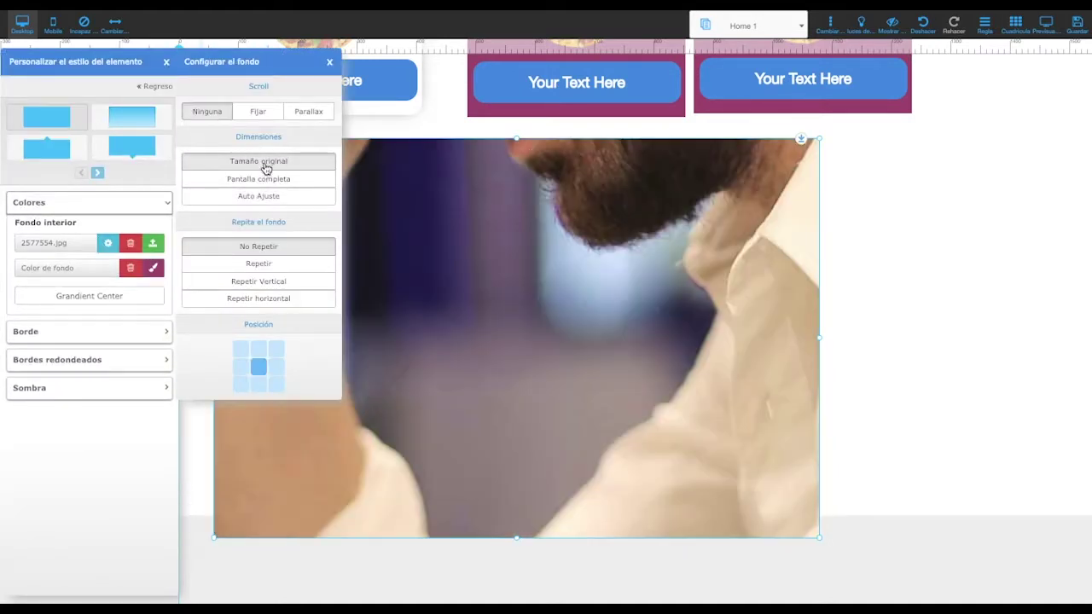
pyautogui.click(261, 180)
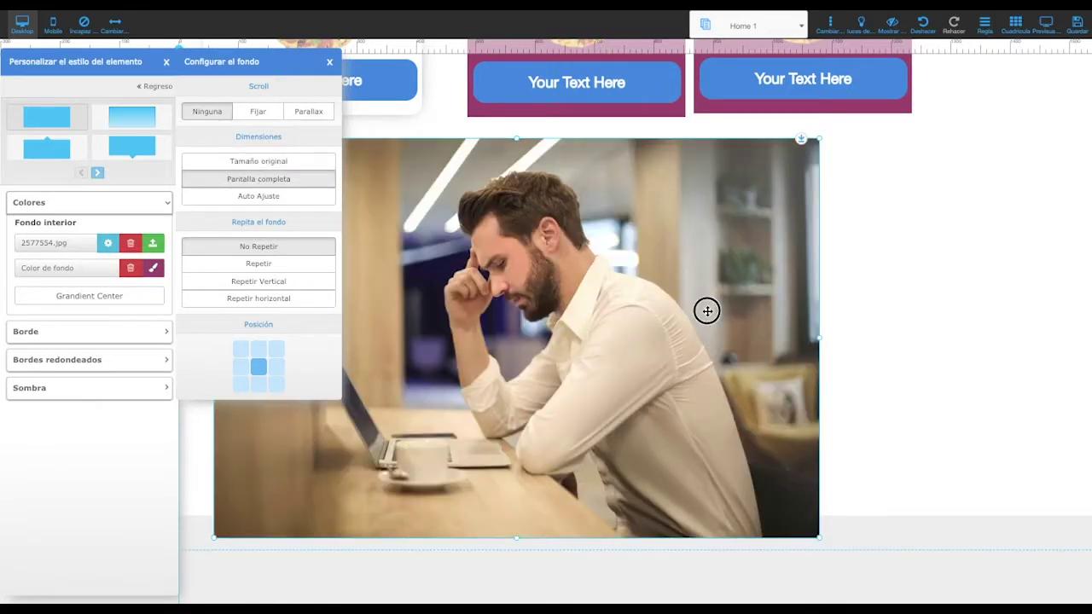
# Try different widths for the photo box by adjusting its two side edges.
pyautogui.click(835, 385)
pyautogui.moveTo(820, 343); pyautogui.dragTo(863, 393)
pyautogui.moveTo(213, 344); pyautogui.dragTo(249, 401)
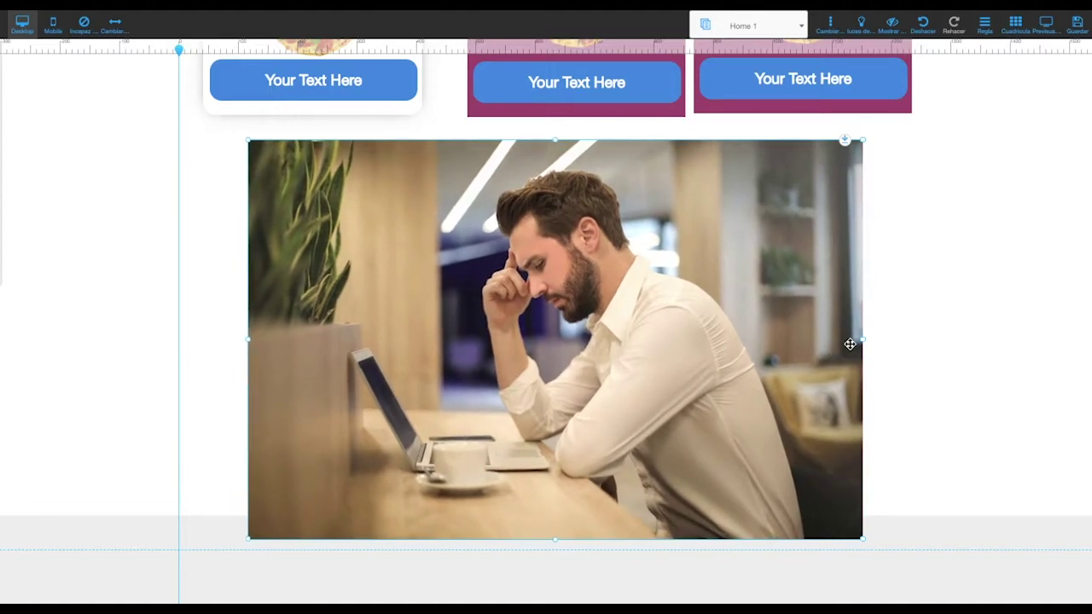
pyautogui.moveTo(864, 343); pyautogui.dragTo(832, 374)
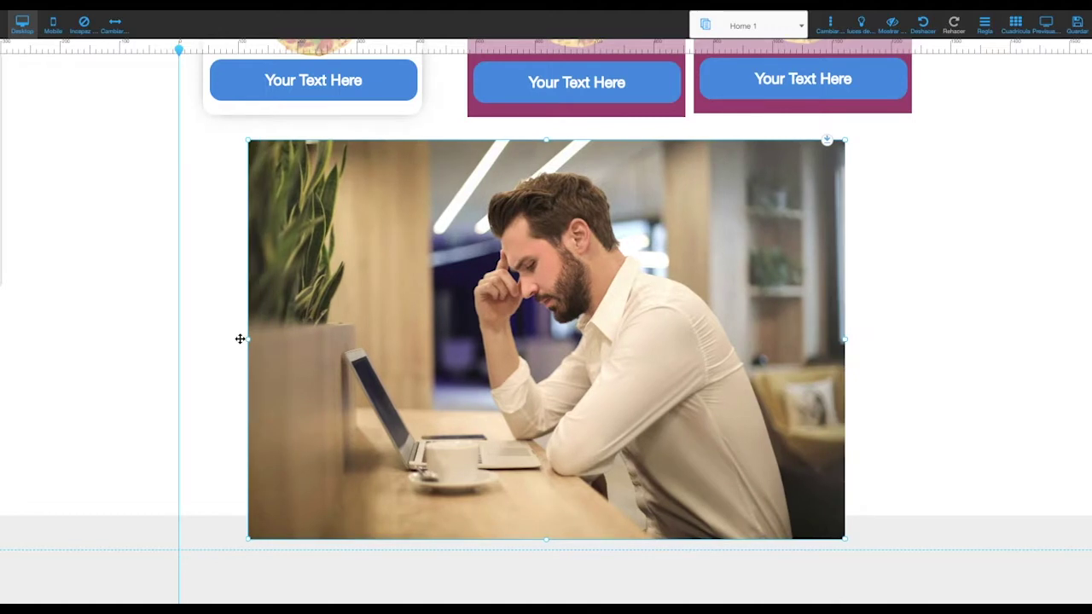
pyautogui.moveTo(247, 344); pyautogui.dragTo(268, 344)
pyautogui.scroll(-1, 551, 439)
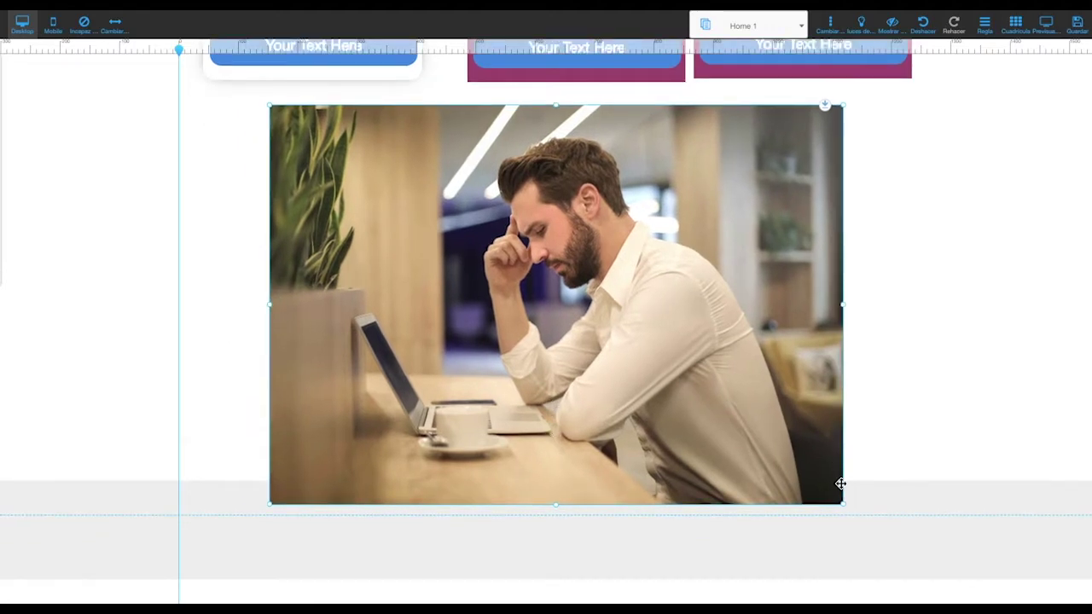
# Enlarge the photo box in several passes from its corner and sides, starting it at the page's zero guide.
pyautogui.moveTo(844, 510); pyautogui.dragTo(930, 568)
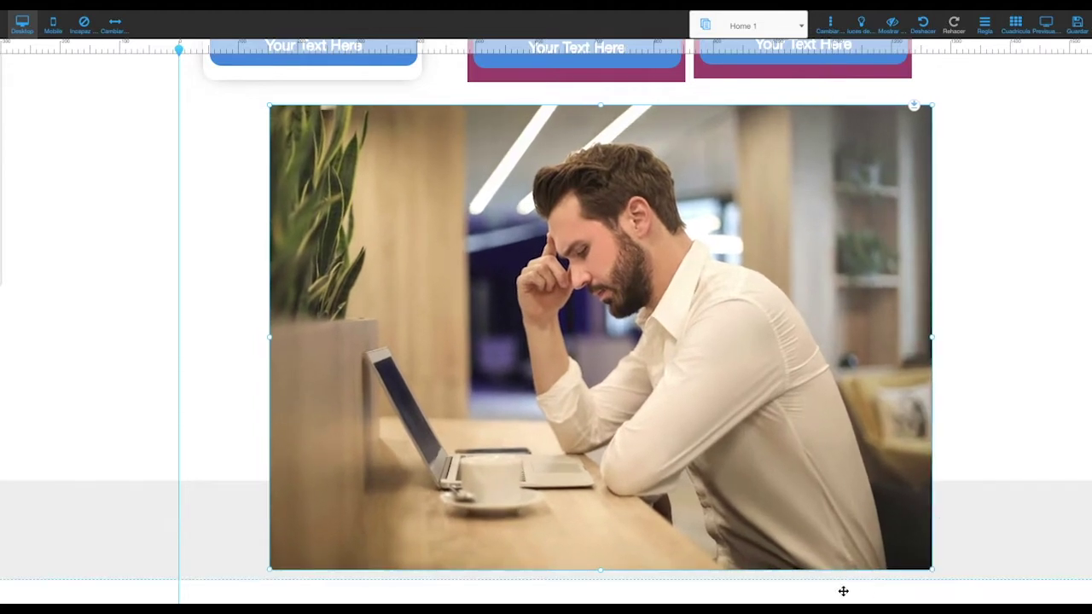
pyautogui.scroll(-3, 946, 520)
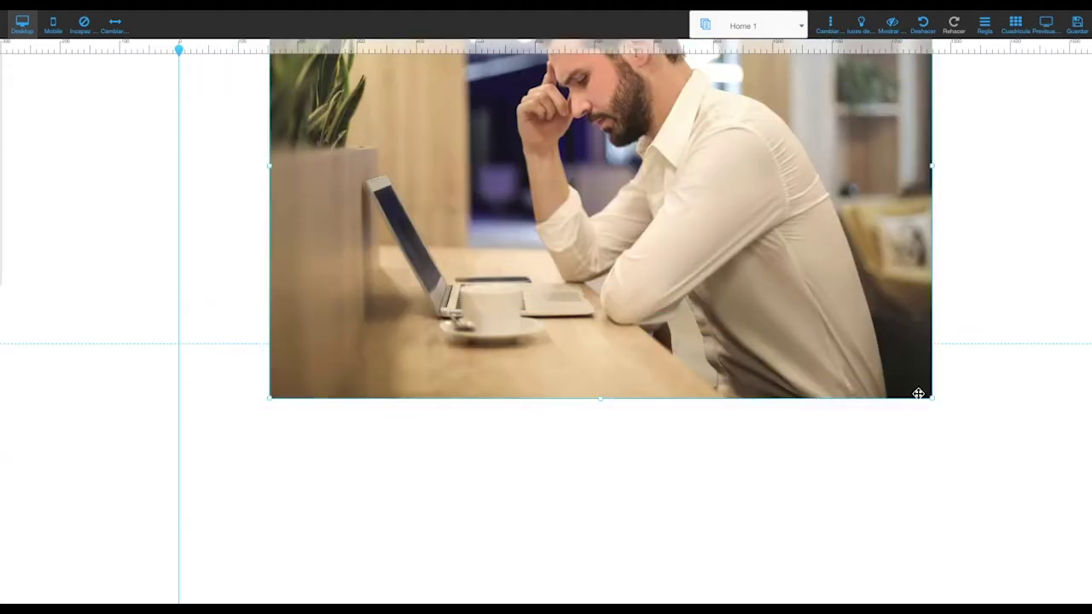
pyautogui.moveTo(931, 398); pyautogui.dragTo(1051, 587)
pyautogui.moveTo(270, 264); pyautogui.dragTo(178, 272)
pyautogui.moveTo(1050, 256); pyautogui.dragTo(1084, 256)
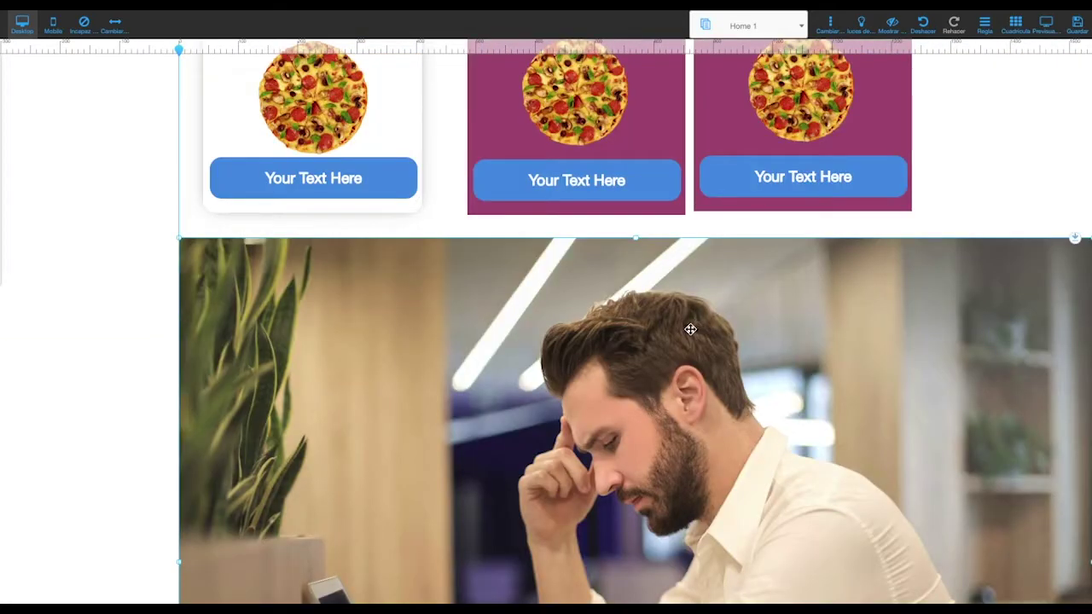
# Shrink the photo box to about 455 wide by 479 high and place it beneath the pizza cards at about X 411, Y 591.
pyautogui.moveTo(692, 322); pyautogui.dragTo(606, 309)
pyautogui.scroll(-1, 606, 308)
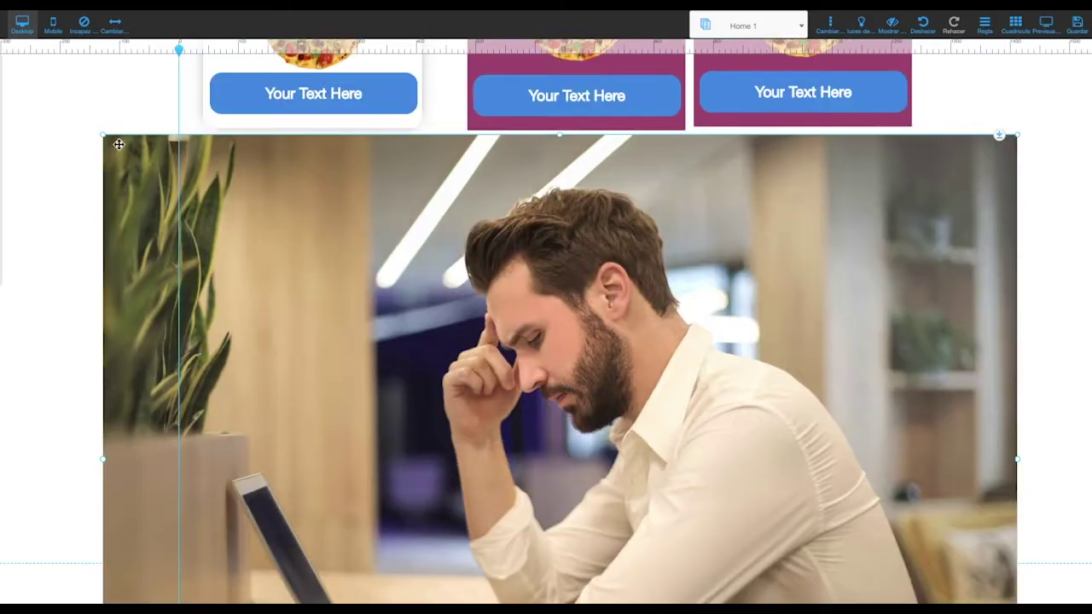
pyautogui.moveTo(99, 131); pyautogui.dragTo(481, 234)
pyautogui.moveTo(765, 564); pyautogui.dragTo(653, 468)
pyautogui.moveTo(571, 321); pyautogui.dragTo(577, 379)
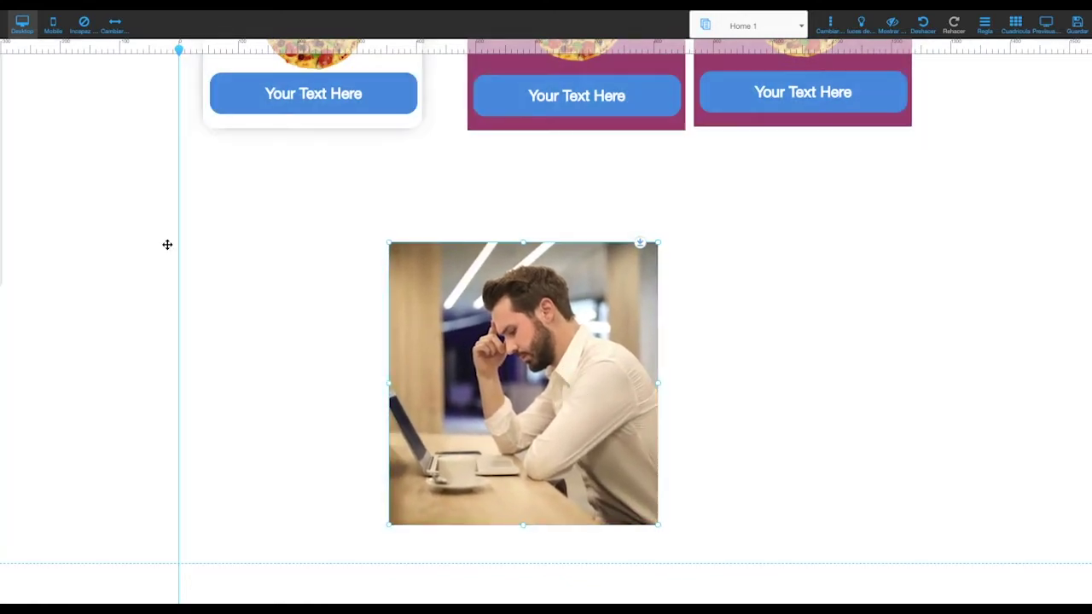
pyautogui.scroll(1, 170, 241)
pyautogui.click(290, 90)
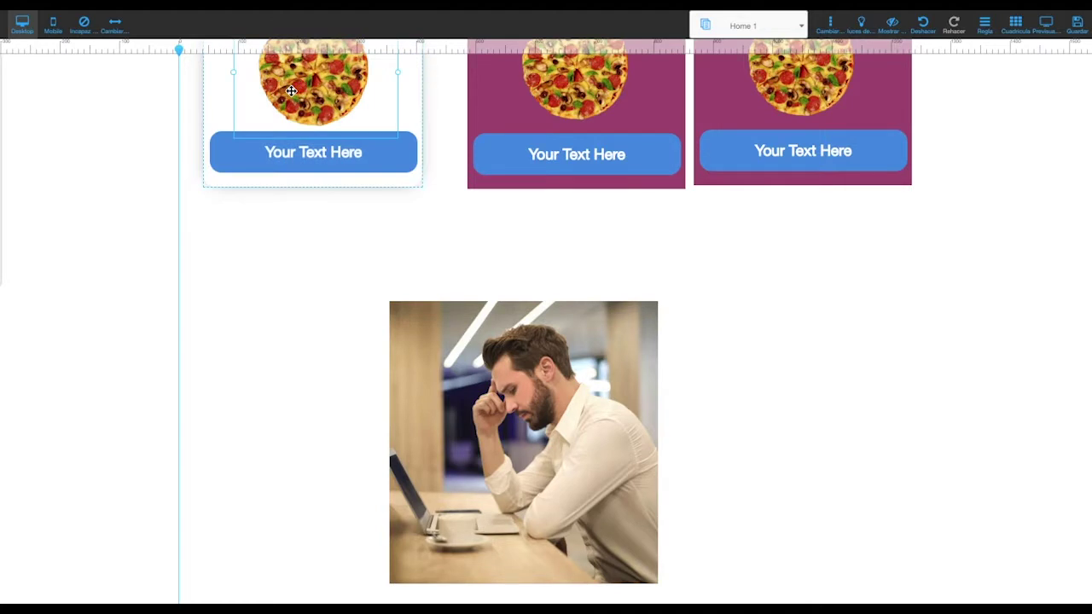
pyautogui.moveTo(533, 465); pyautogui.dragTo(565, 413)
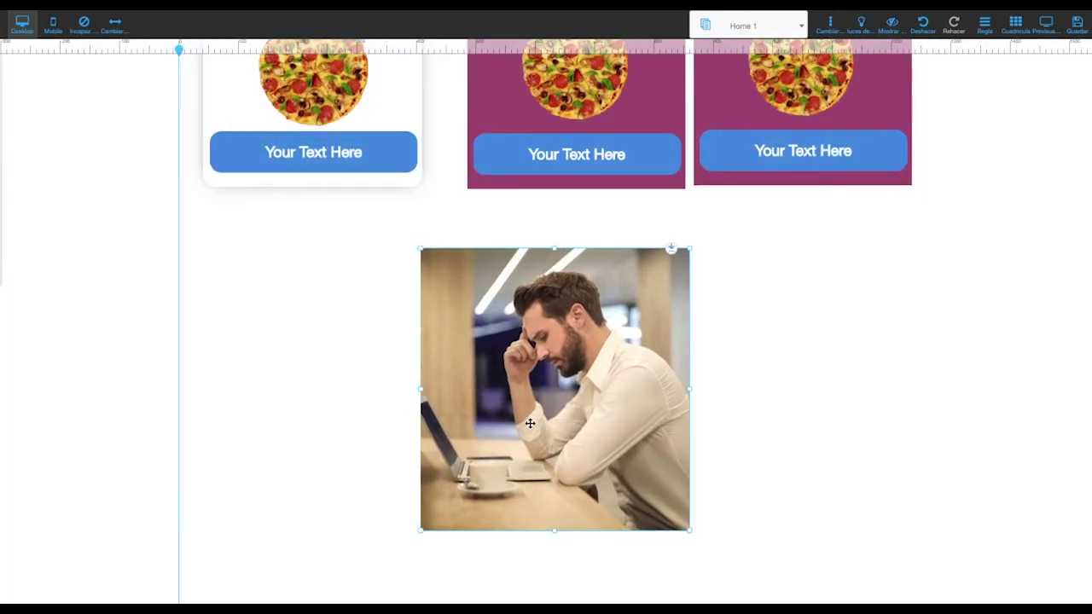
pyautogui.scroll(4, 529, 421)
pyautogui.scroll(-2, 529, 421)
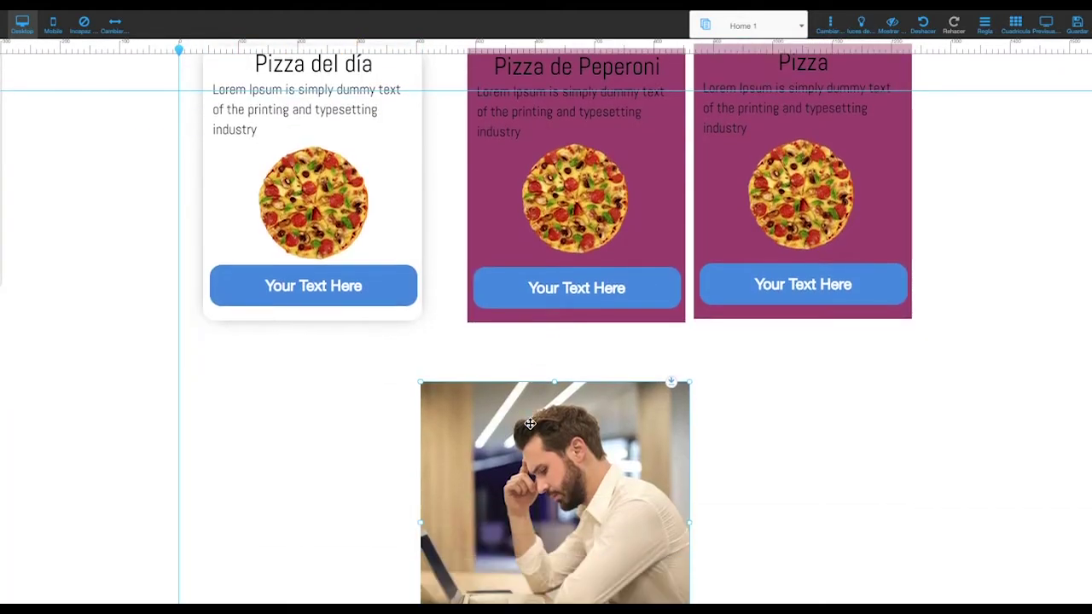
pyautogui.scroll(-4, 530, 423)
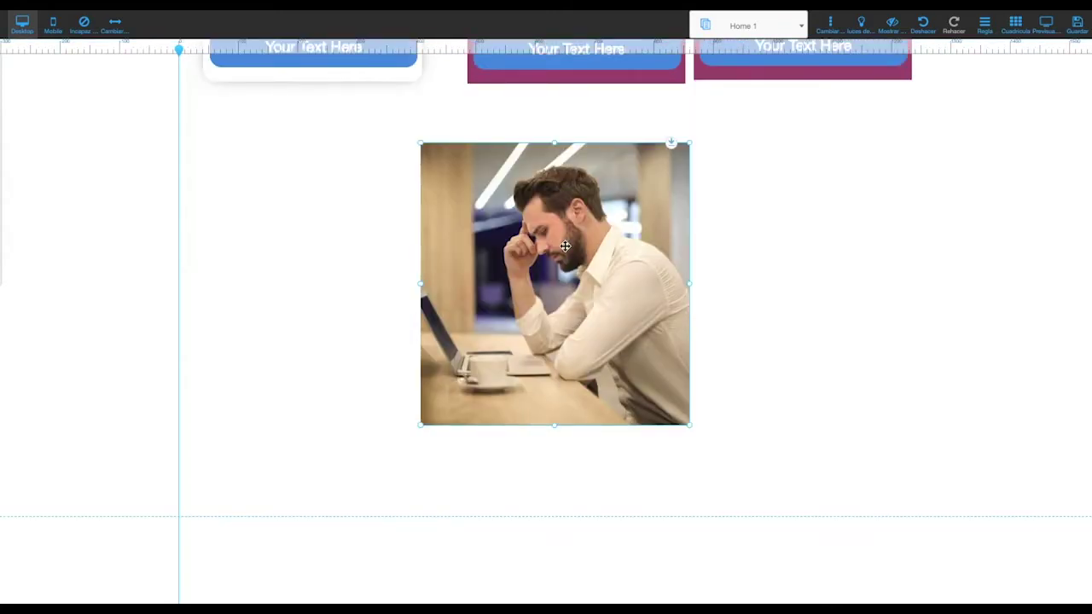
# Set the rounded borders of all four corners of the photo box to 360.
pyautogui.rightClick(534, 247)
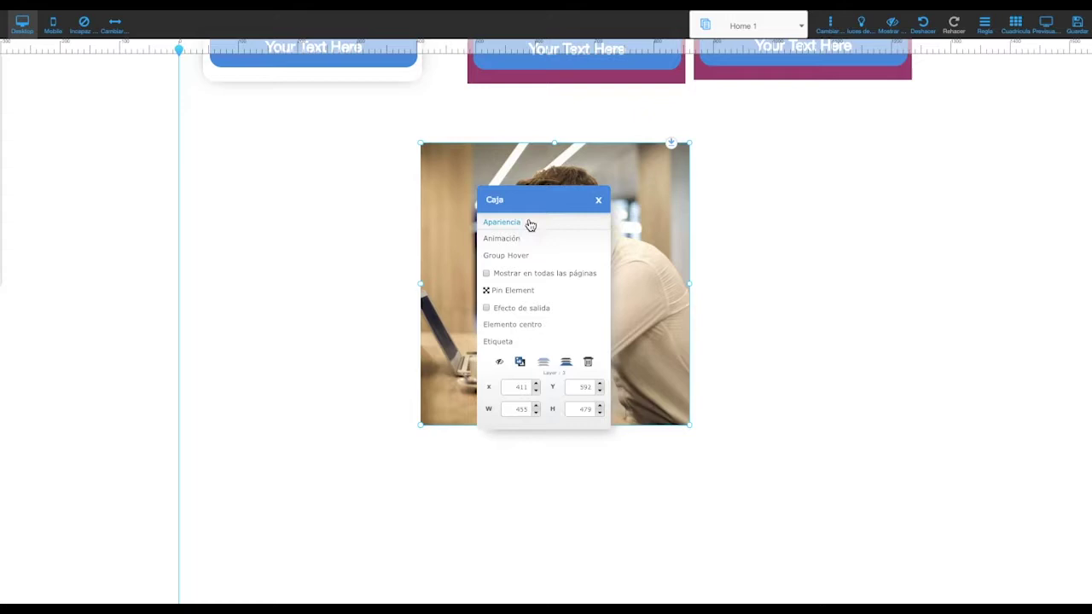
pyautogui.click(516, 222)
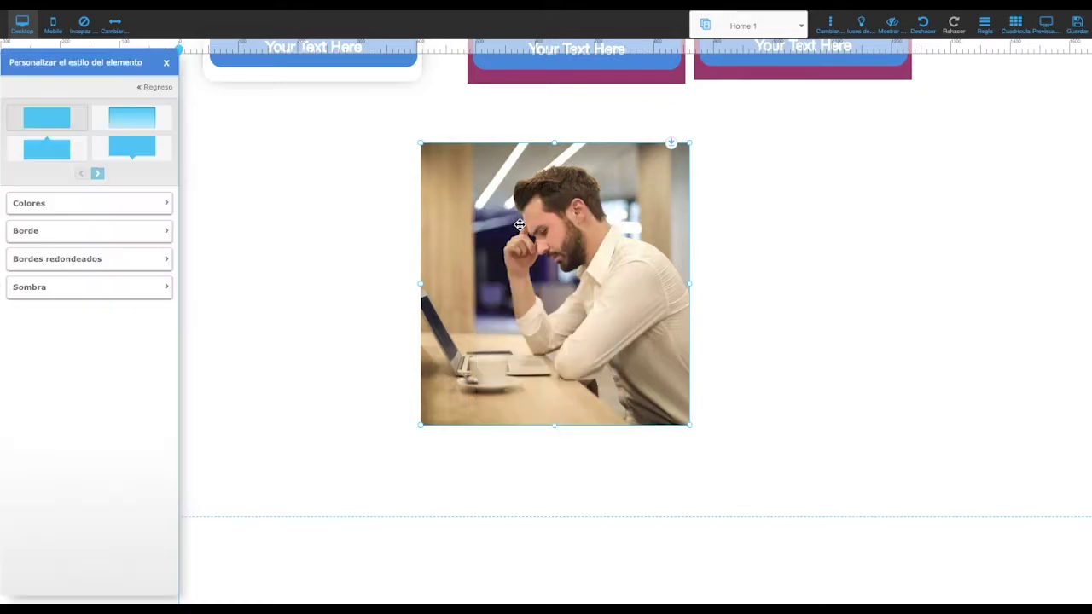
pyautogui.click(129, 260)
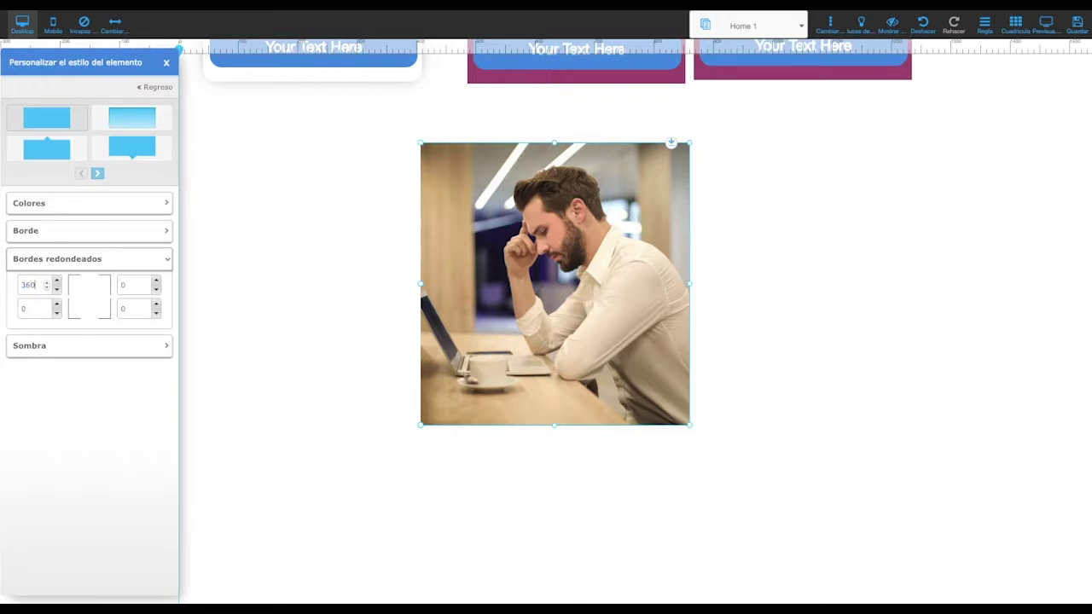
pyautogui.write('360')
pyautogui.press('Tab')
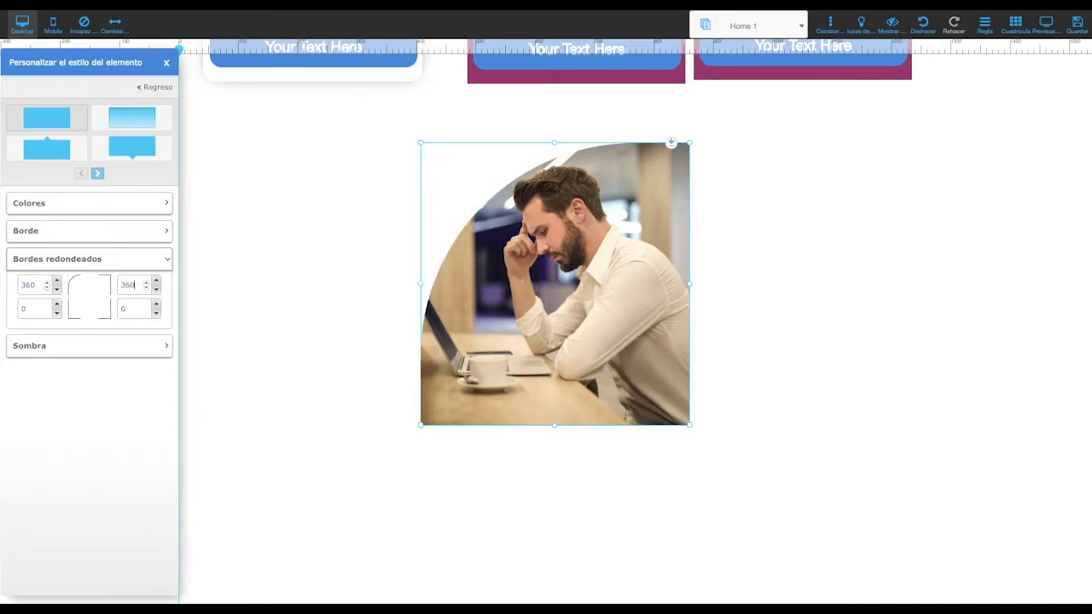
pyautogui.press('Tab')
pyautogui.write('360')
pyautogui.press('Tab')
pyautogui.press('Tab')
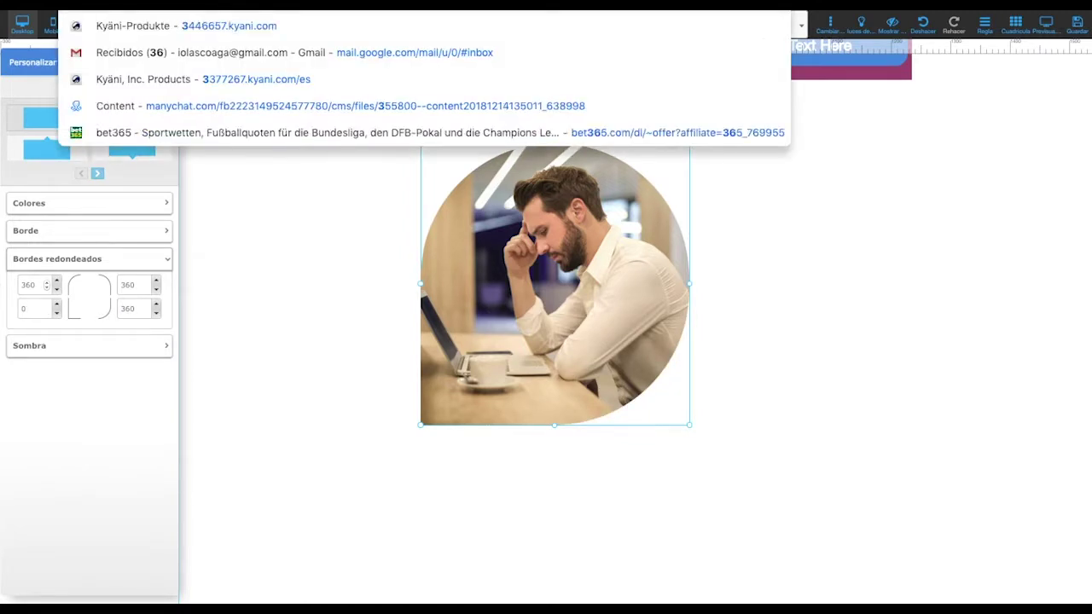
pyautogui.write('360')
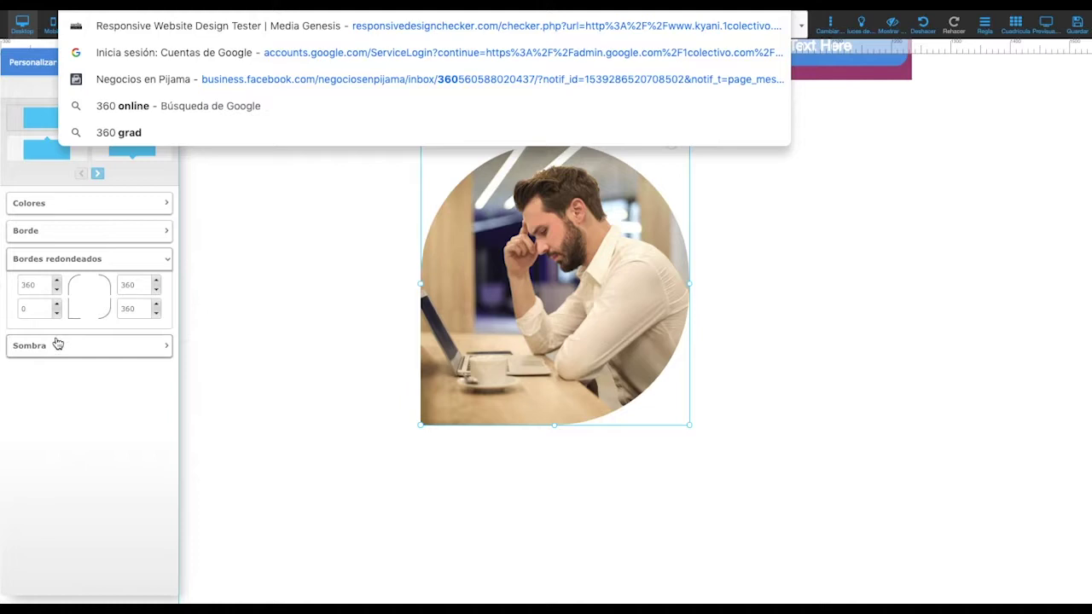
pyautogui.click(41, 308)
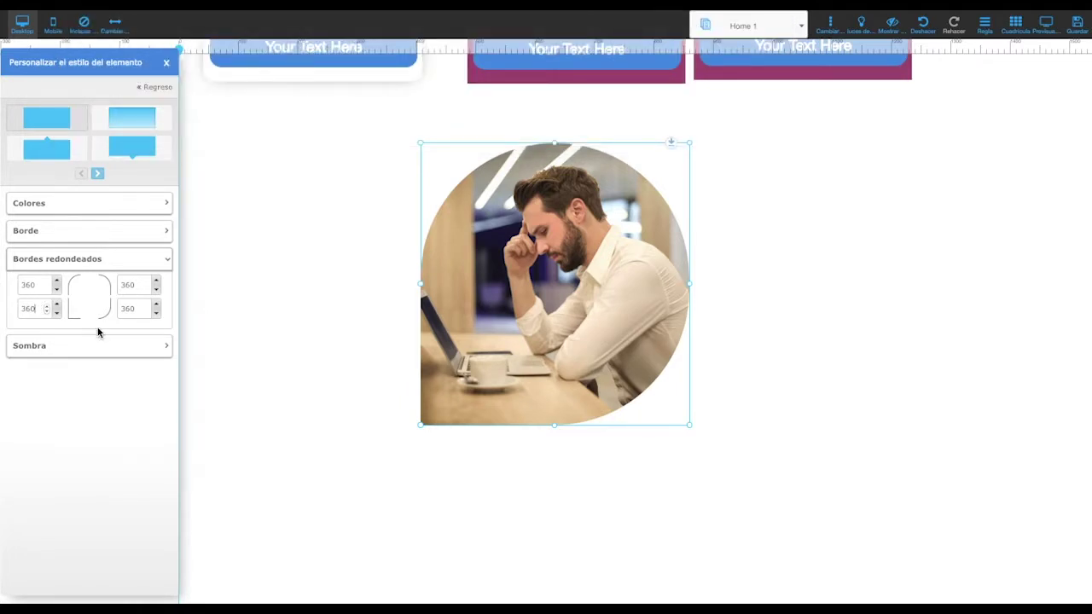
pyautogui.press('Tab')
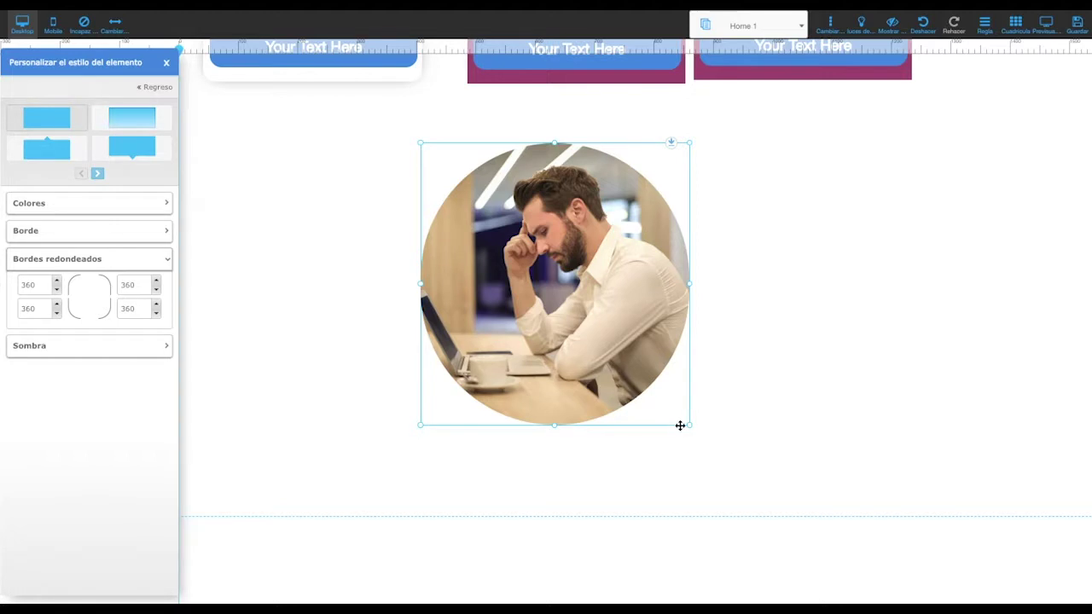
# Shrink the circular photo box to about 235 by 245 and move it to about X 556, Y 780.
pyautogui.moveTo(690, 426); pyautogui.dragTo(559, 286)
pyautogui.moveTo(513, 225); pyautogui.dragTo(596, 348)
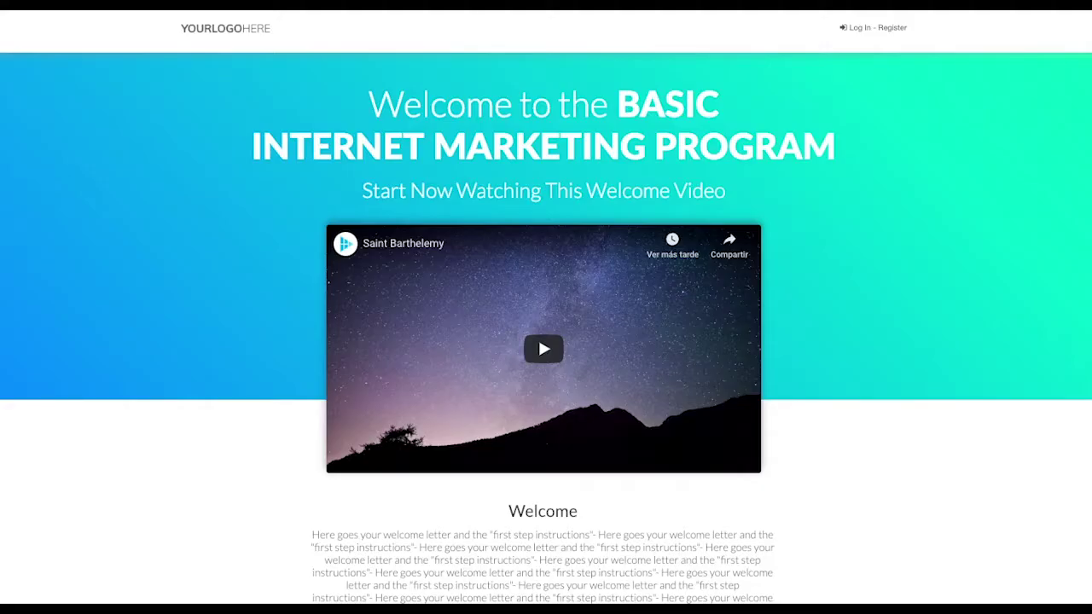
pyautogui.scroll(-5, 629, 359)
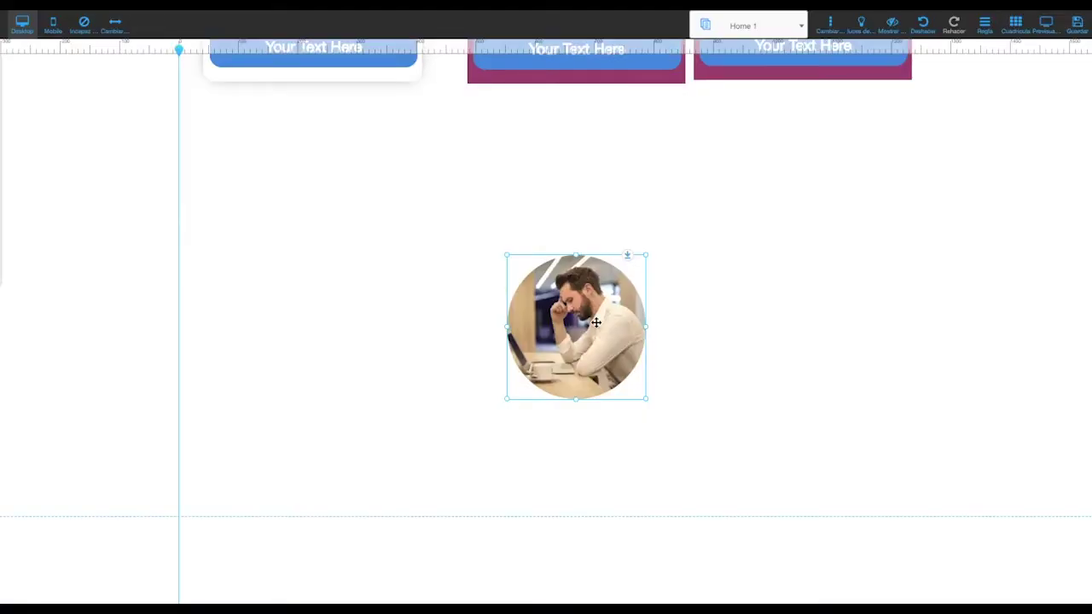
# Enable the shadow on the circular photo box, setting its left offset to 0px and top offset to -1px.
pyautogui.rightClick(592, 319)
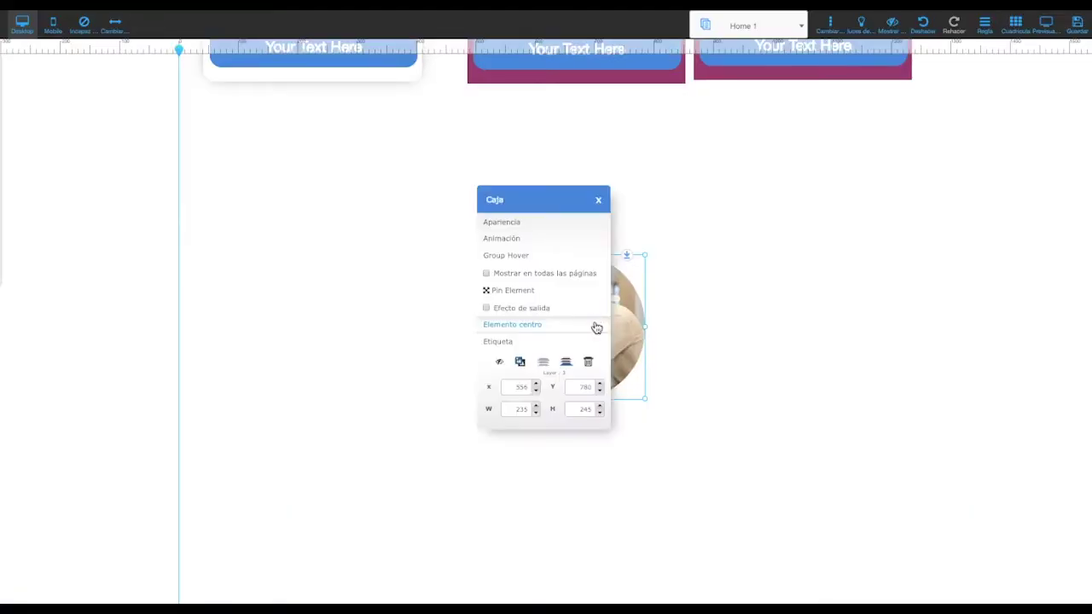
pyautogui.click(503, 222)
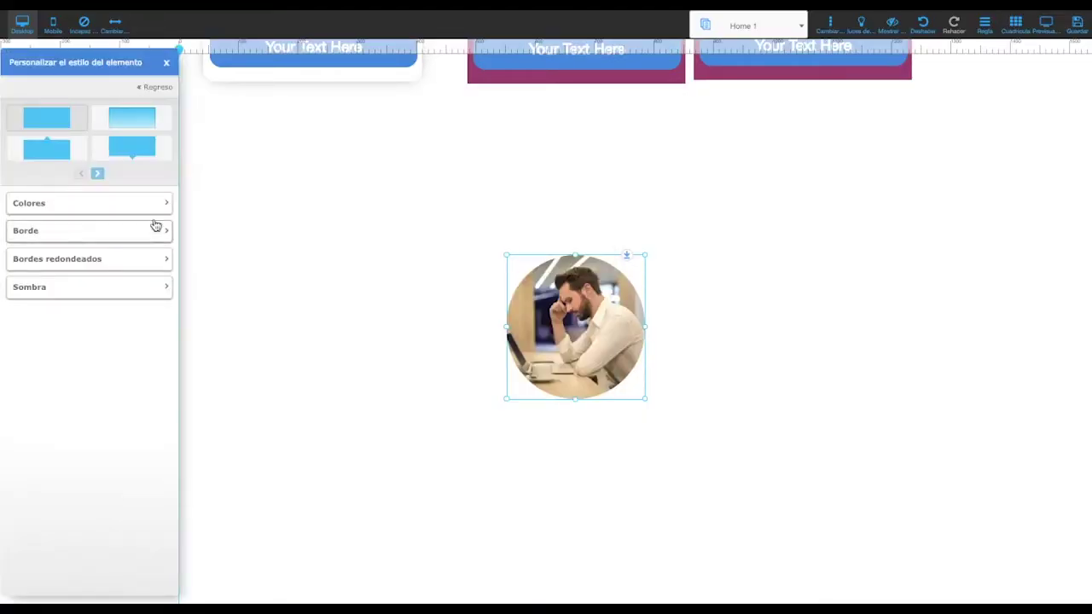
pyautogui.click(149, 287)
pyautogui.click(24, 314)
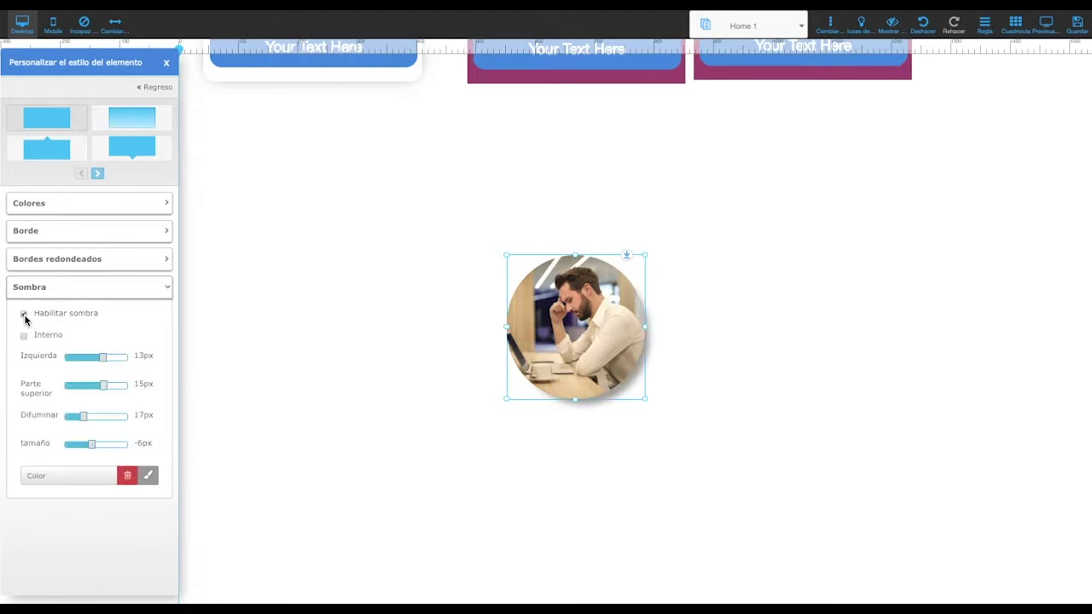
pyautogui.click(104, 358)
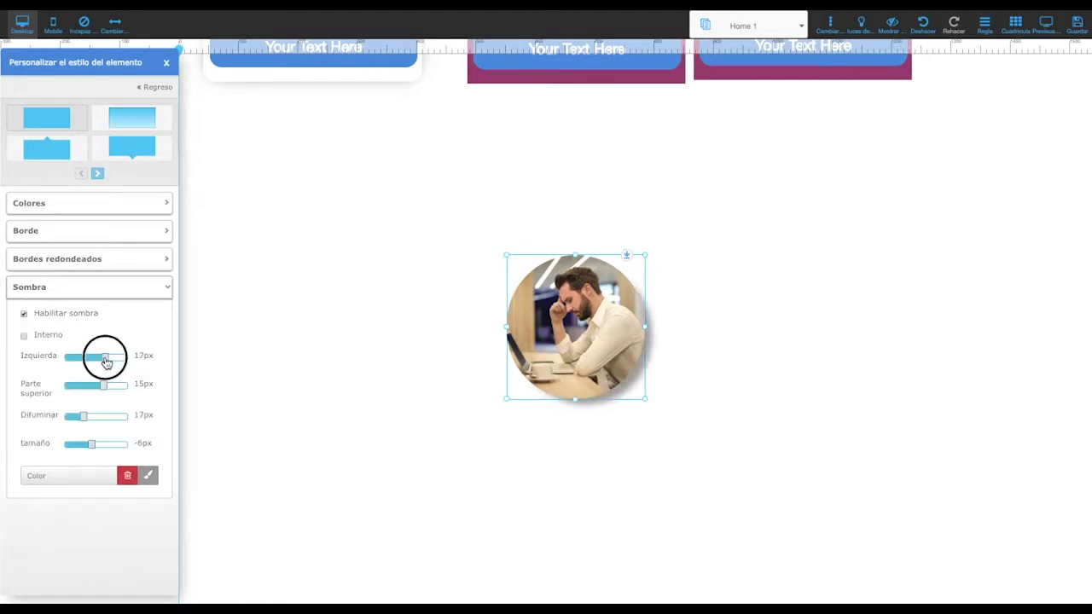
pyautogui.moveTo(104, 361); pyautogui.dragTo(94, 391)
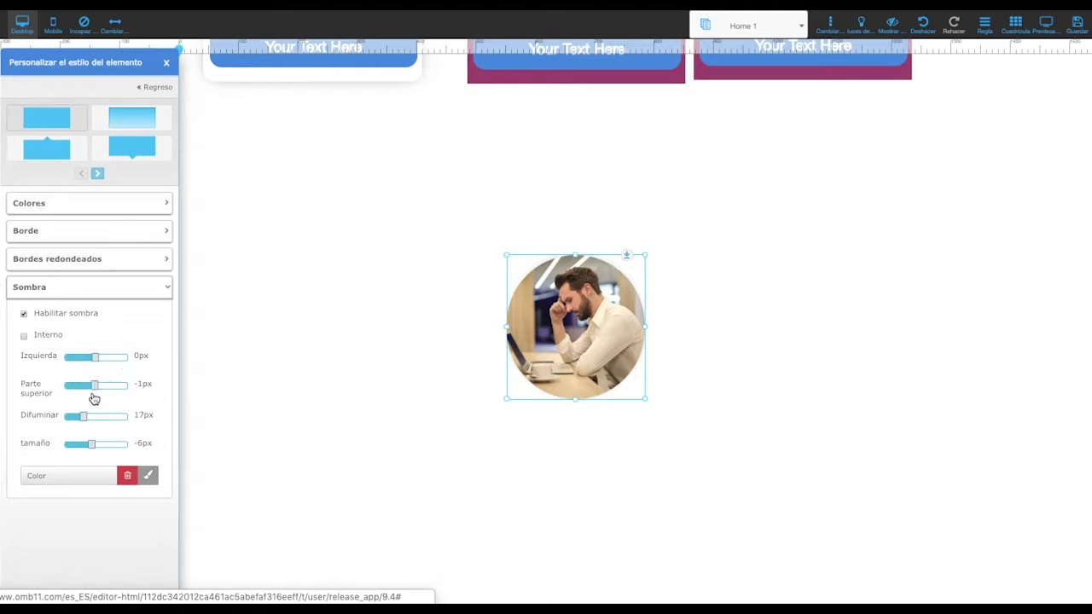
# Set the circle's shadow size to 5px and its colour to dark grey, fine-tuning the shadow's spread.
pyautogui.moveTo(92, 451); pyautogui.dragTo(100, 450)
pyautogui.click(141, 469)
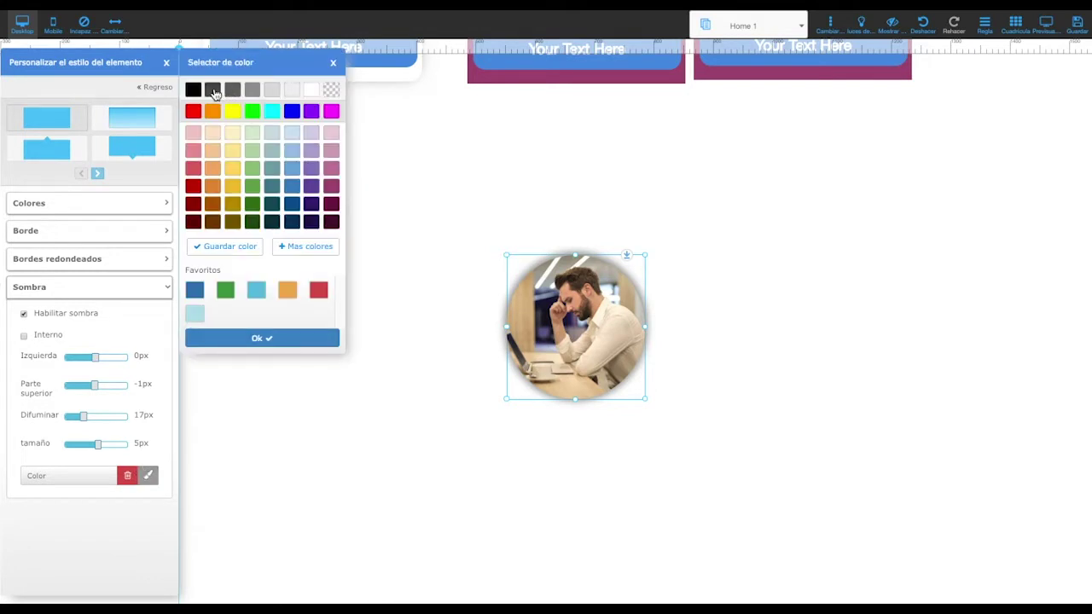
pyautogui.click(213, 91)
pyautogui.moveTo(101, 449); pyautogui.dragTo(90, 415)
pyautogui.click(499, 448)
# Enlarge the circular photo box to about 730 wide and place it just beneath the pizza cards.
pyautogui.click(627, 334)
pyautogui.moveTo(627, 334); pyautogui.dragTo(612, 278)
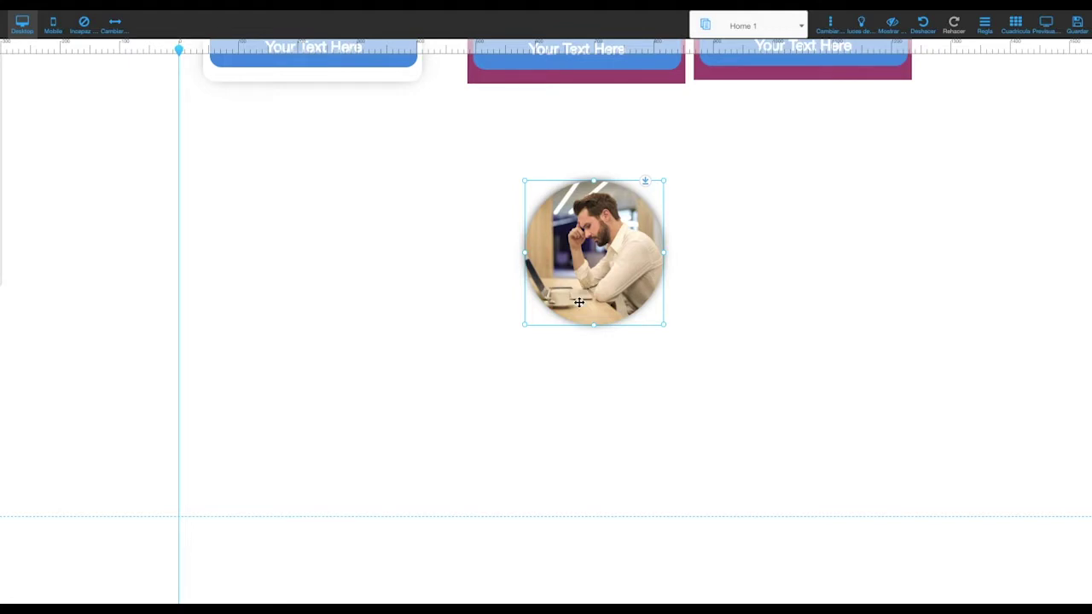
pyautogui.moveTo(667, 333); pyautogui.dragTo(828, 519)
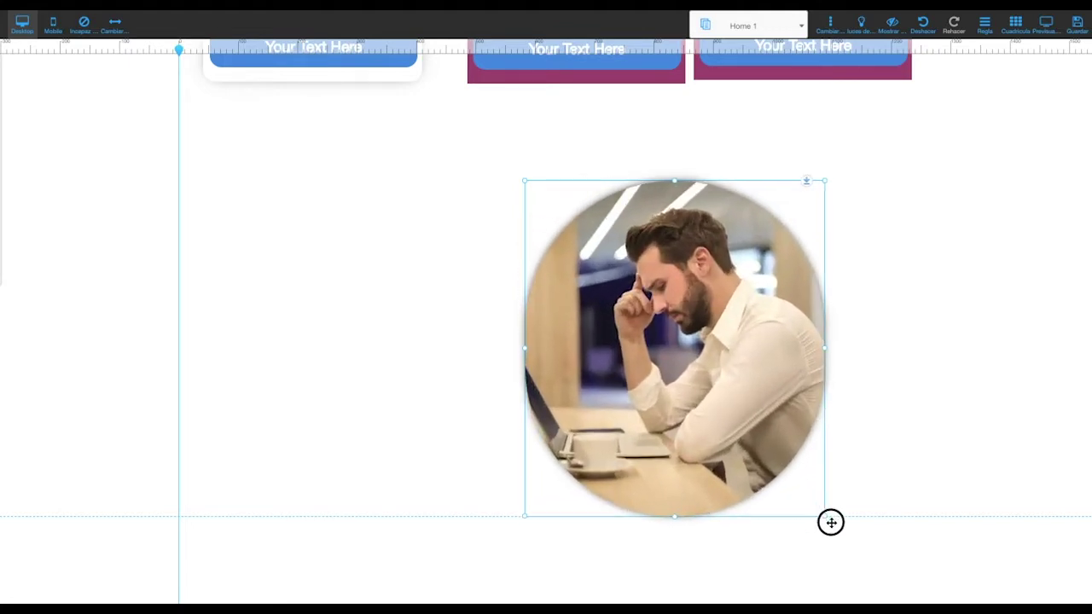
pyautogui.moveTo(705, 385); pyautogui.dragTo(799, 515)
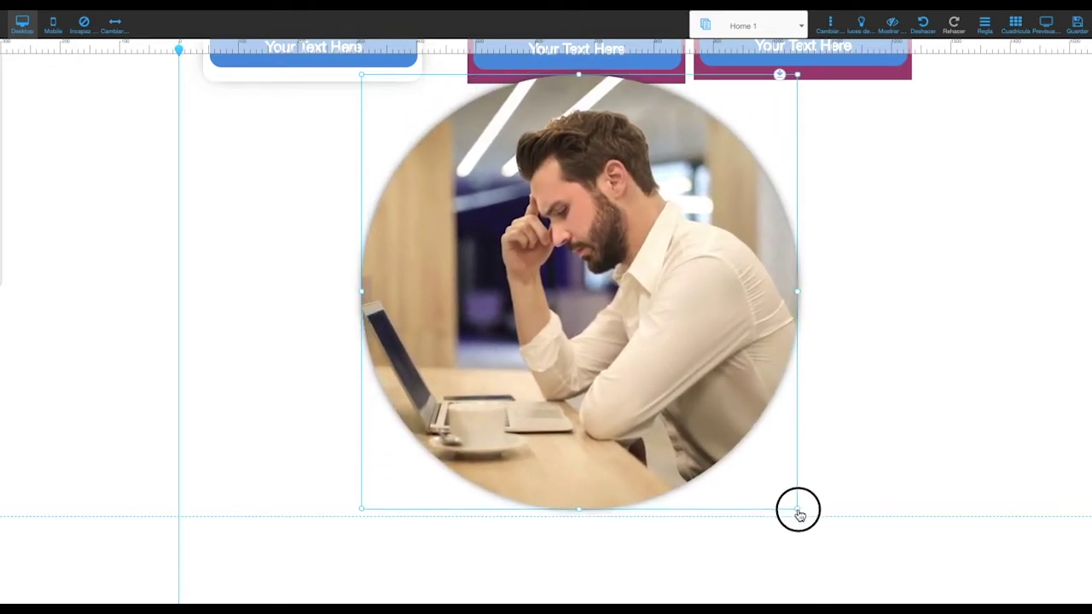
pyautogui.moveTo(651, 310); pyautogui.dragTo(650, 348)
pyautogui.click(818, 351)
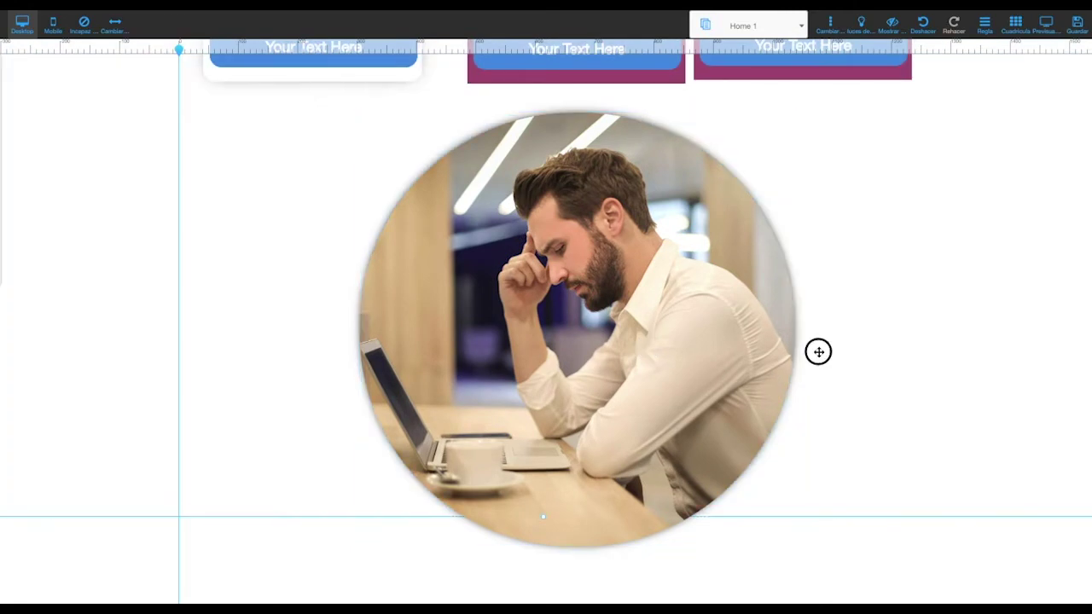
pyautogui.scroll(5, 818, 352)
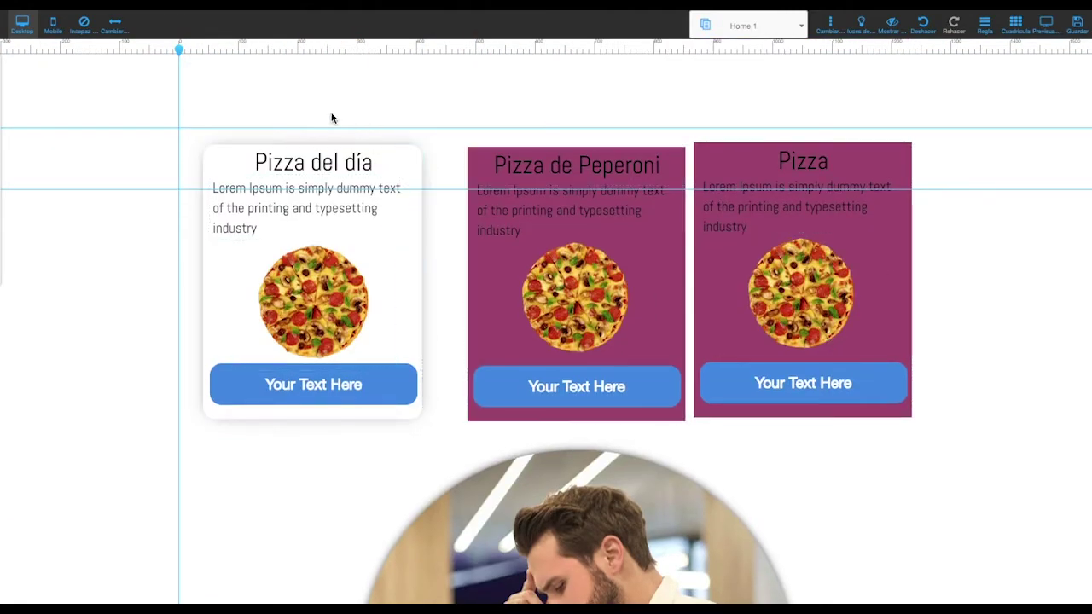
pyautogui.scroll(-4, 310, 358)
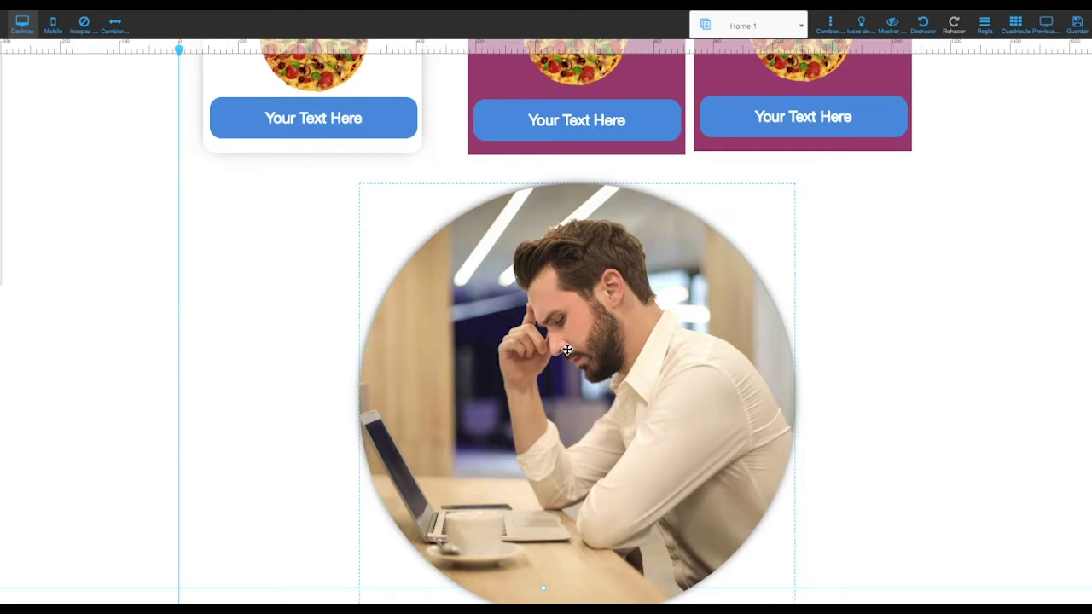
pyautogui.scroll(3, 620, 376)
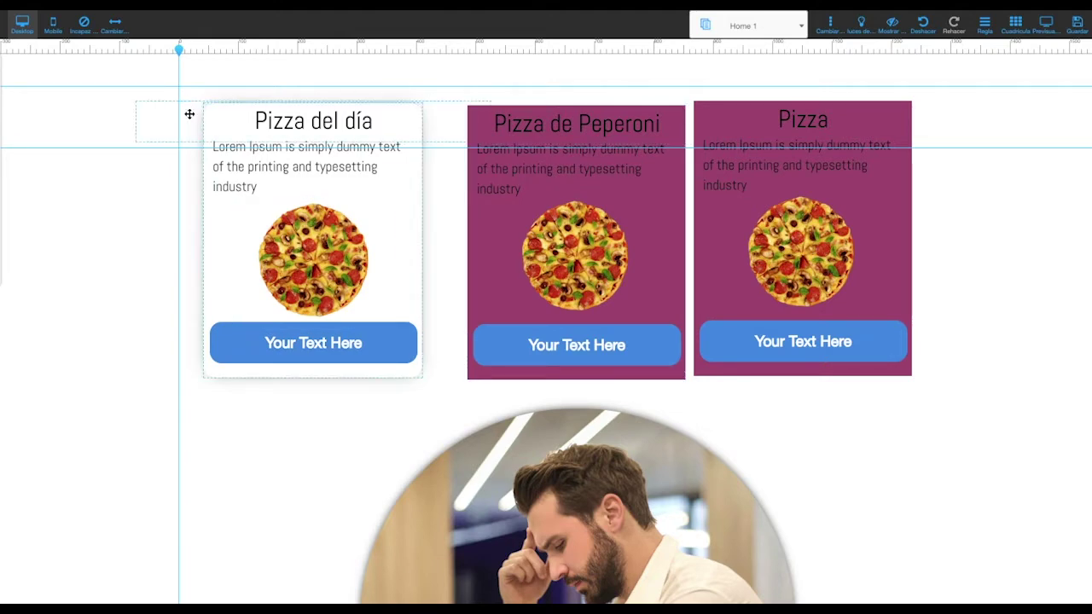
pyautogui.scroll(-1, 299, 474)
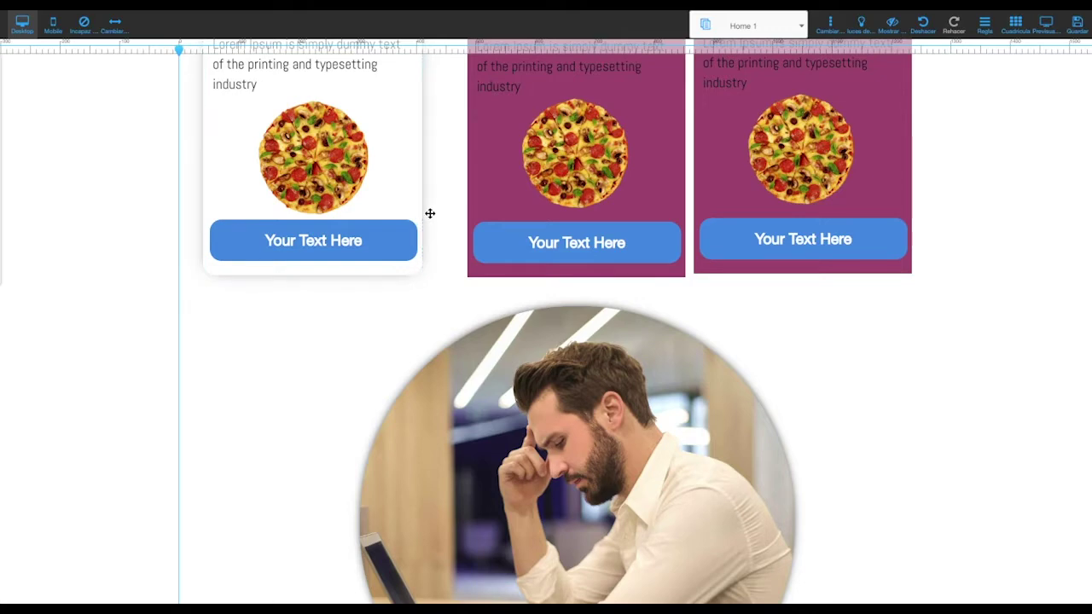
pyautogui.scroll(-3, 443, 306)
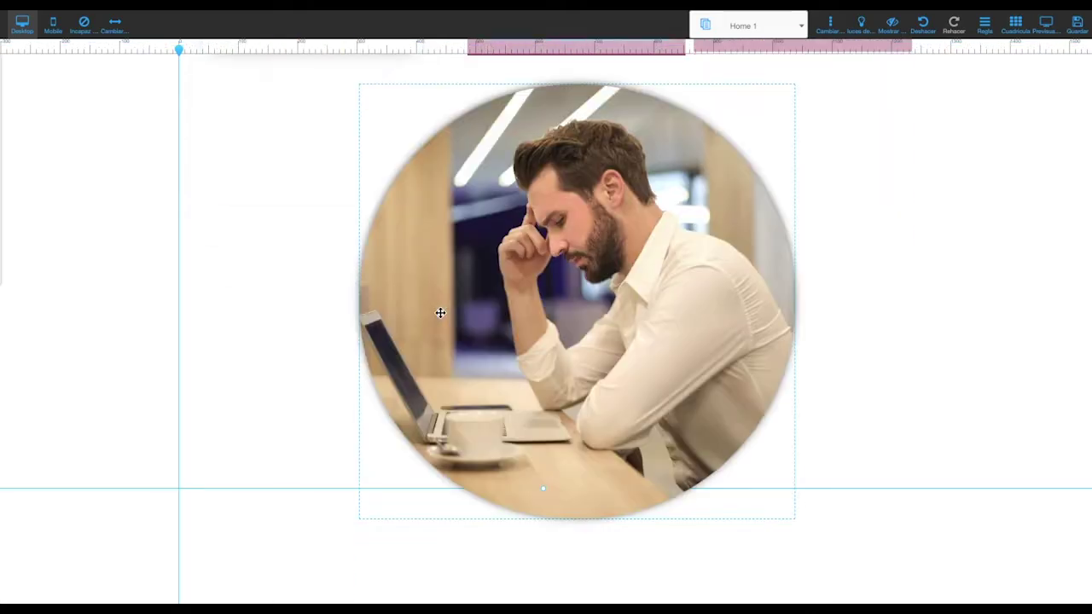
# Shrink the circular photo box to about 520 wide and place it with a gap beneath the middle pizza card.
pyautogui.click(528, 324)
pyautogui.moveTo(527, 324)
pyautogui.mouseDown()
pyautogui.moveTo(524, 348)
pyautogui.moveTo(518, 287)
pyautogui.moveTo(518, 319)
pyautogui.mouseUp()
pyautogui.scroll(3, 503, 358)
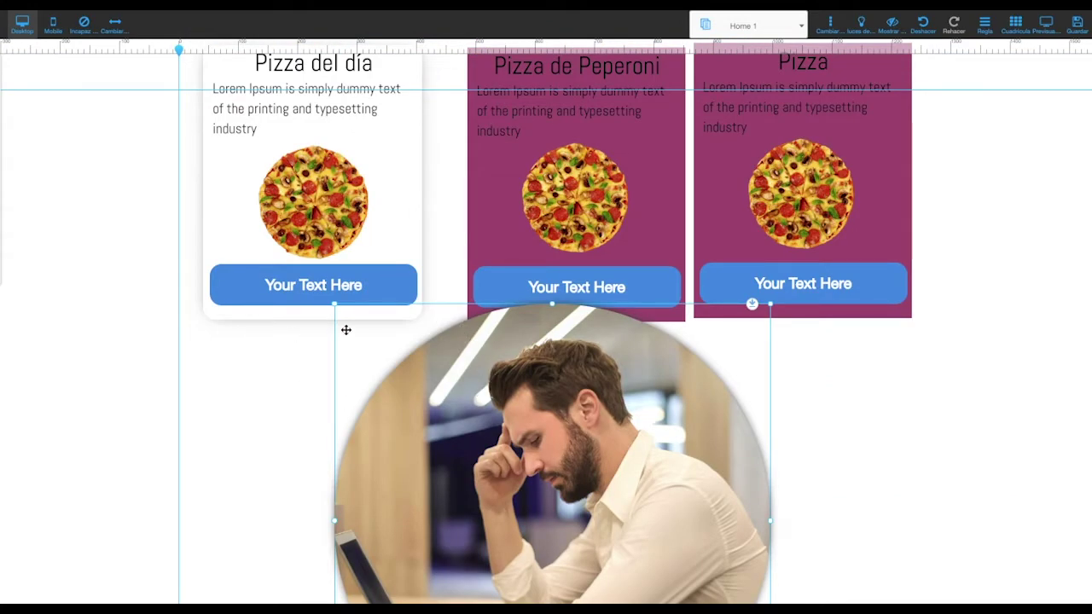
pyautogui.moveTo(337, 310); pyautogui.dragTo(461, 441)
pyautogui.moveTo(554, 504); pyautogui.dragTo(523, 455)
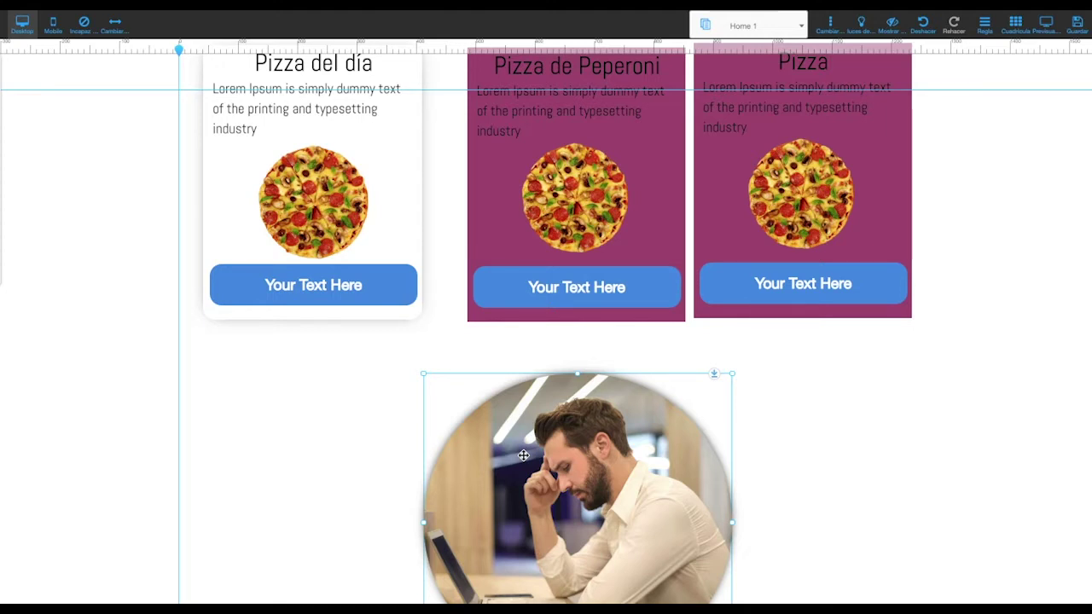
pyautogui.scroll(1, 549, 363)
pyautogui.scroll(-1, 563, 439)
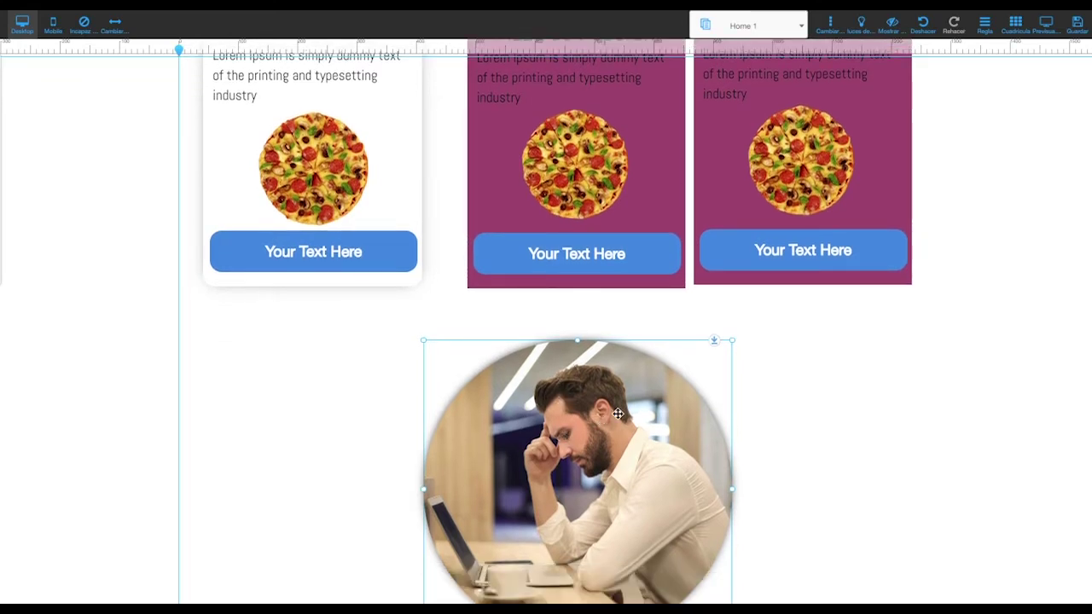